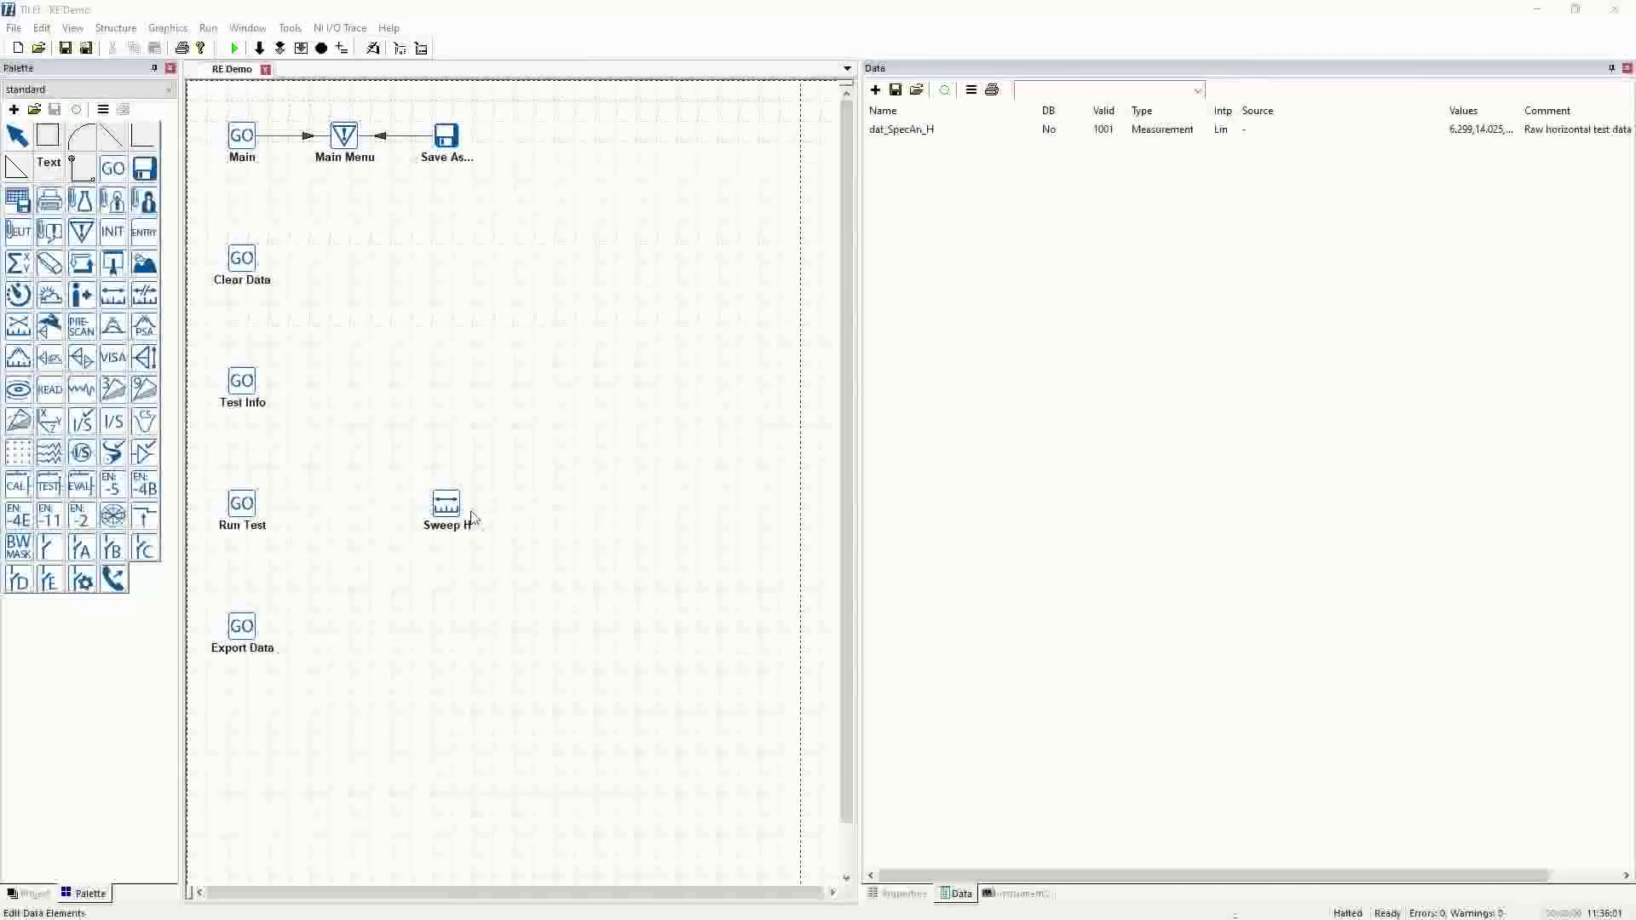
- Place an Initialize Instruments action between Run Test and Sweep H, and assign the SpecAn instrument to it
{"action": "left_click", "coordinate": [340, 501]}
{"action": "double_click", "coordinate": [350, 503]}
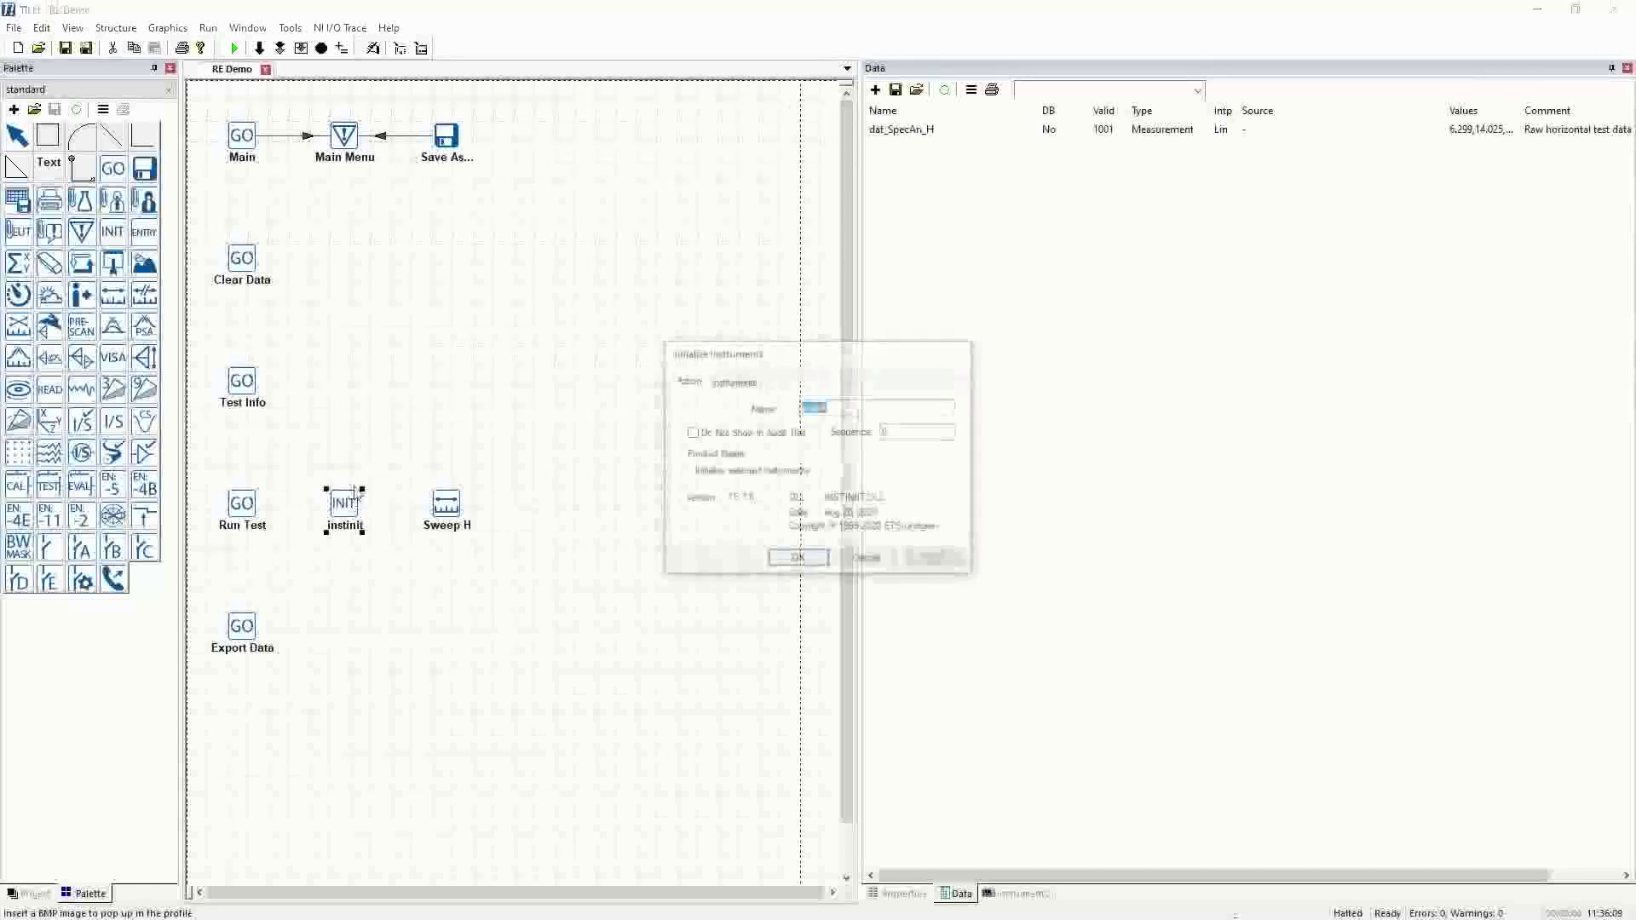
{"action": "left_click", "coordinate": [740, 382]}
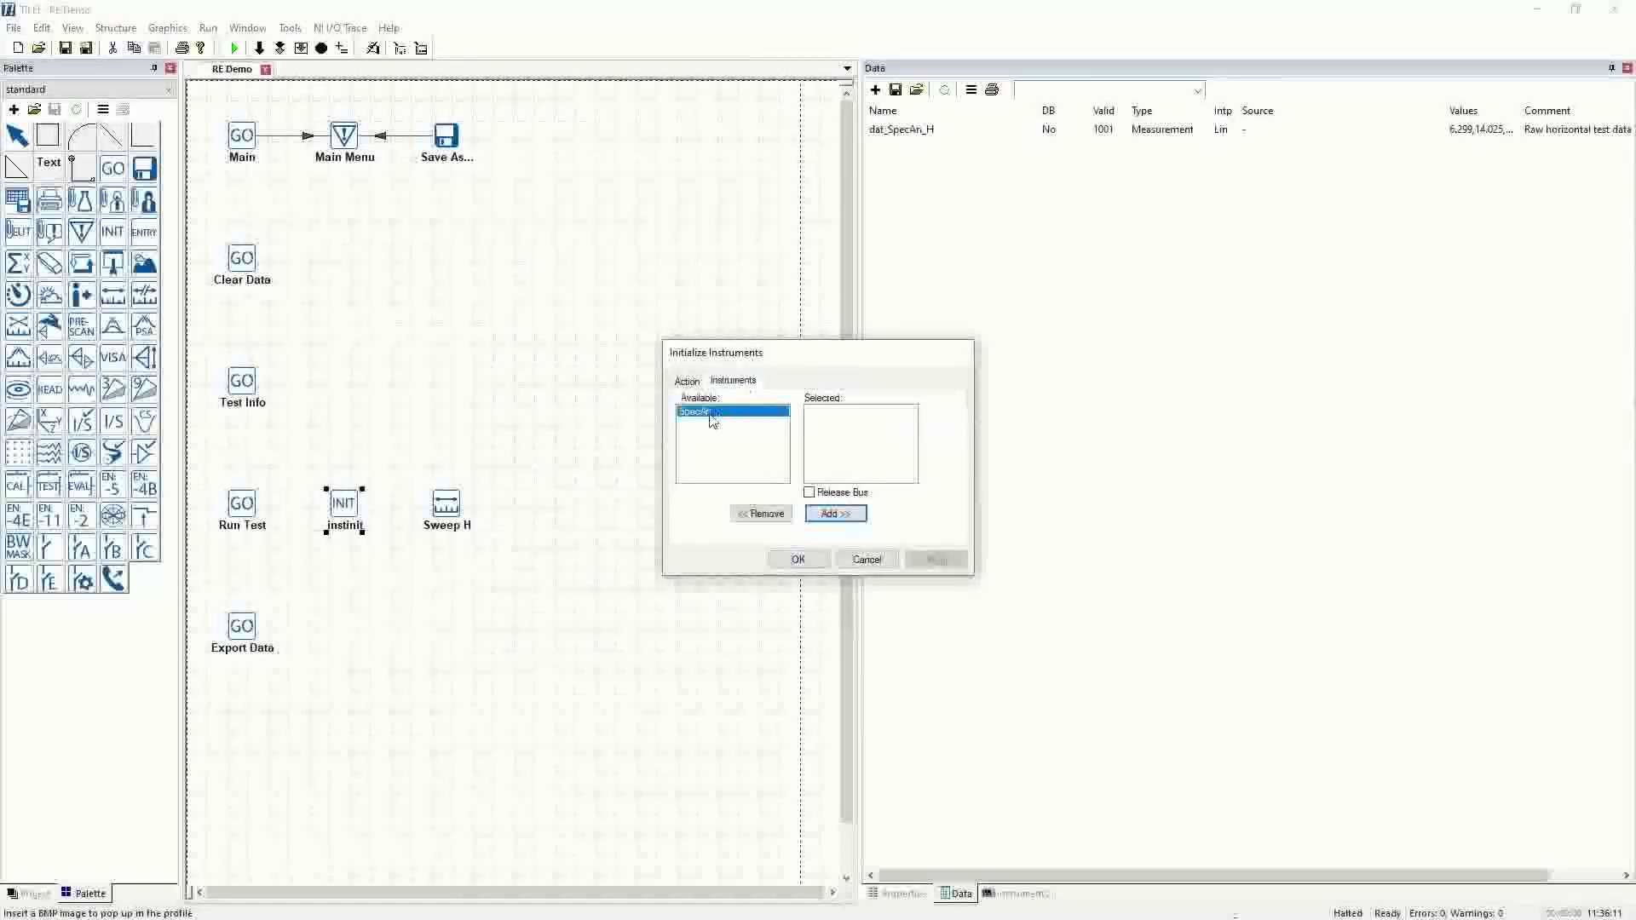
{"action": "left_click", "coordinate": [838, 512]}
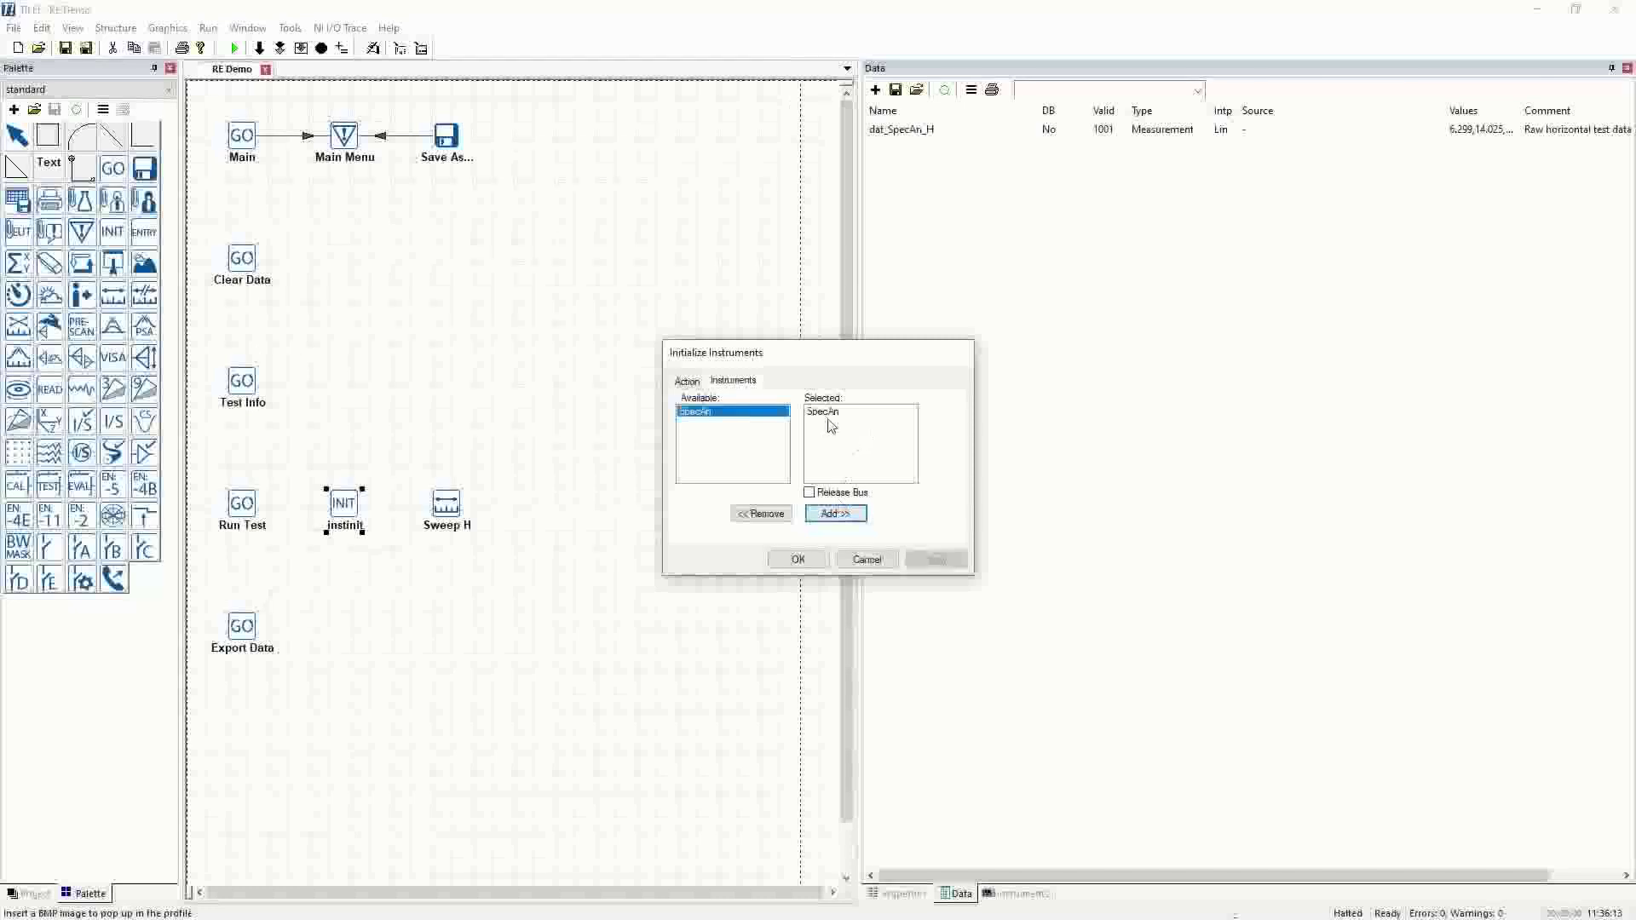
{"action": "left_click", "coordinate": [796, 560]}
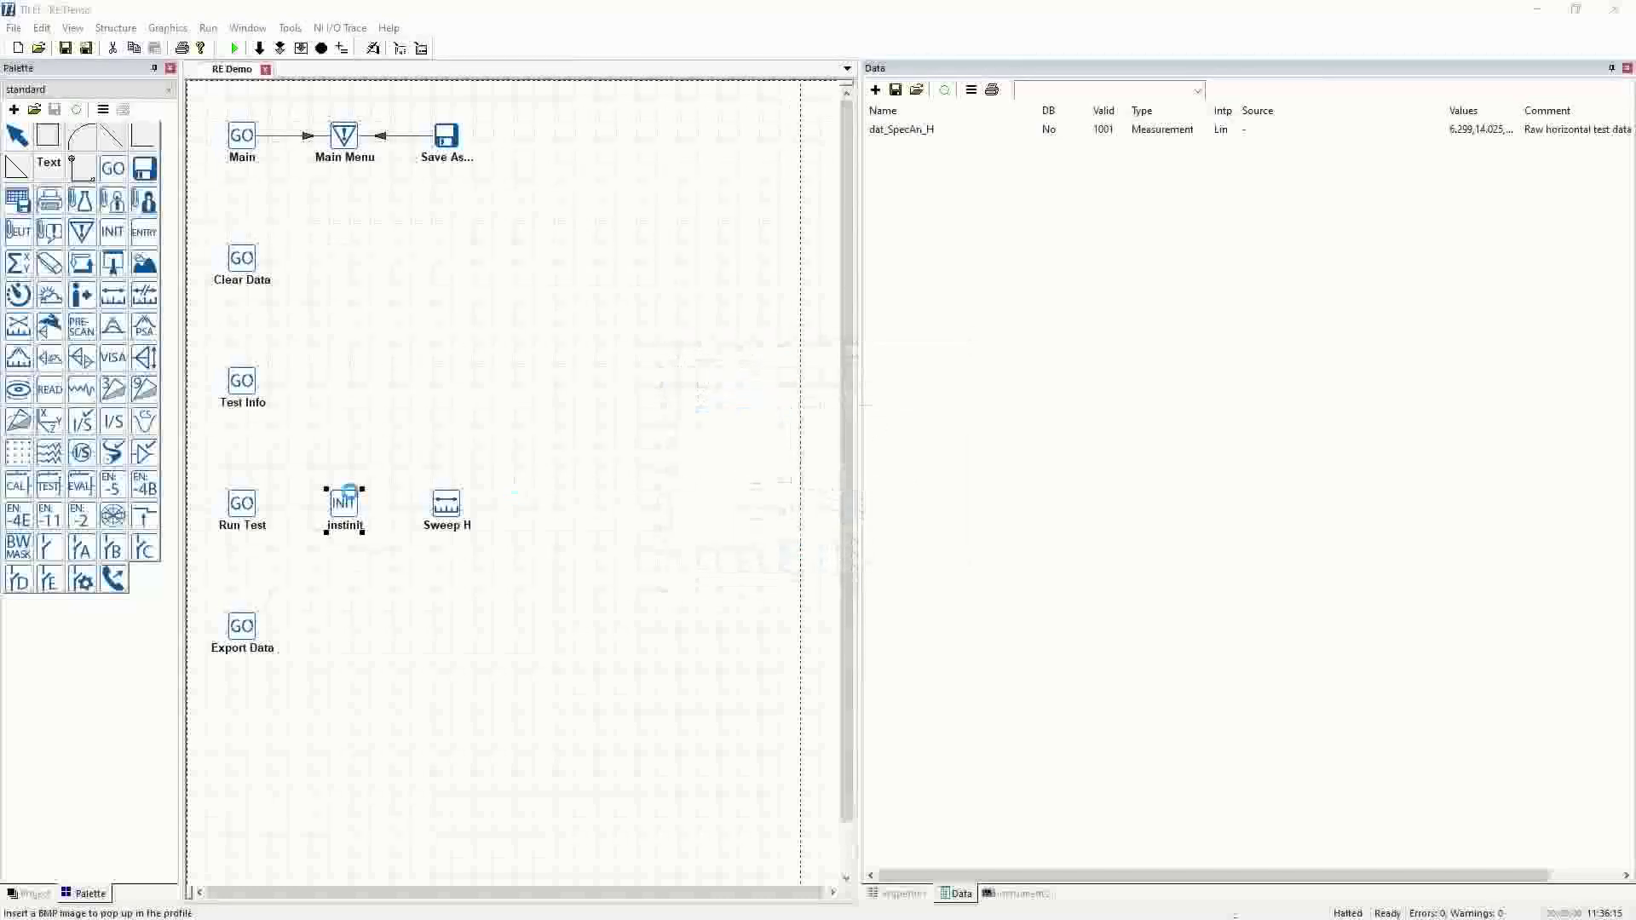
- Connect Run Test to the instinit action, and connect instinit to Sweep H
{"action": "left_click", "coordinate": [77, 173]}
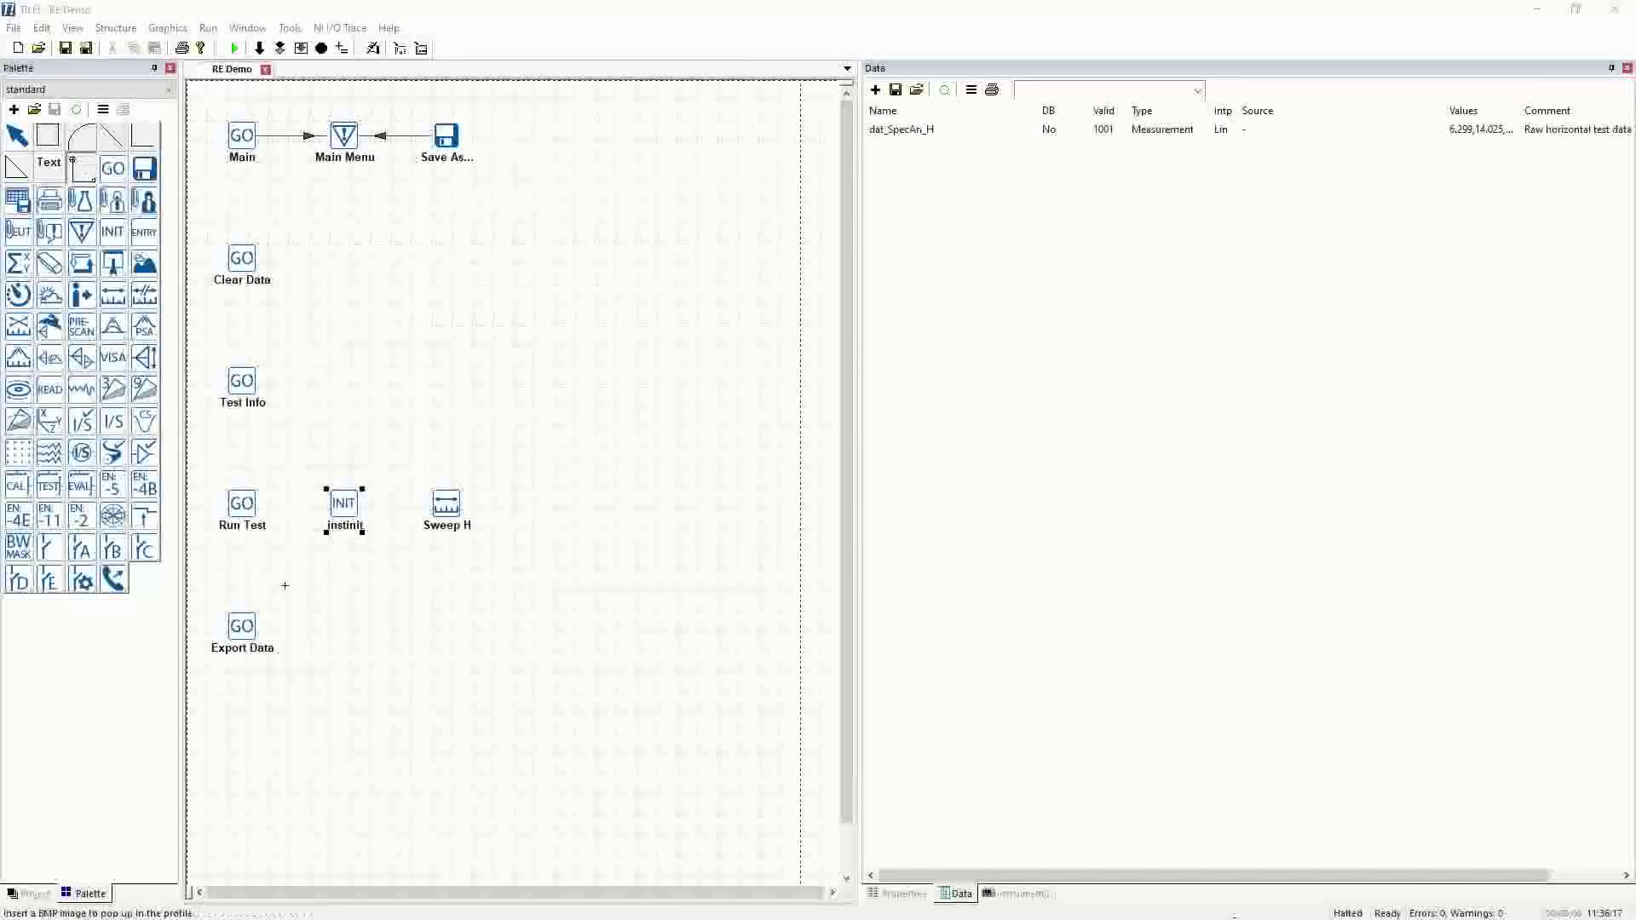
{"action": "left_click", "coordinate": [345, 503]}
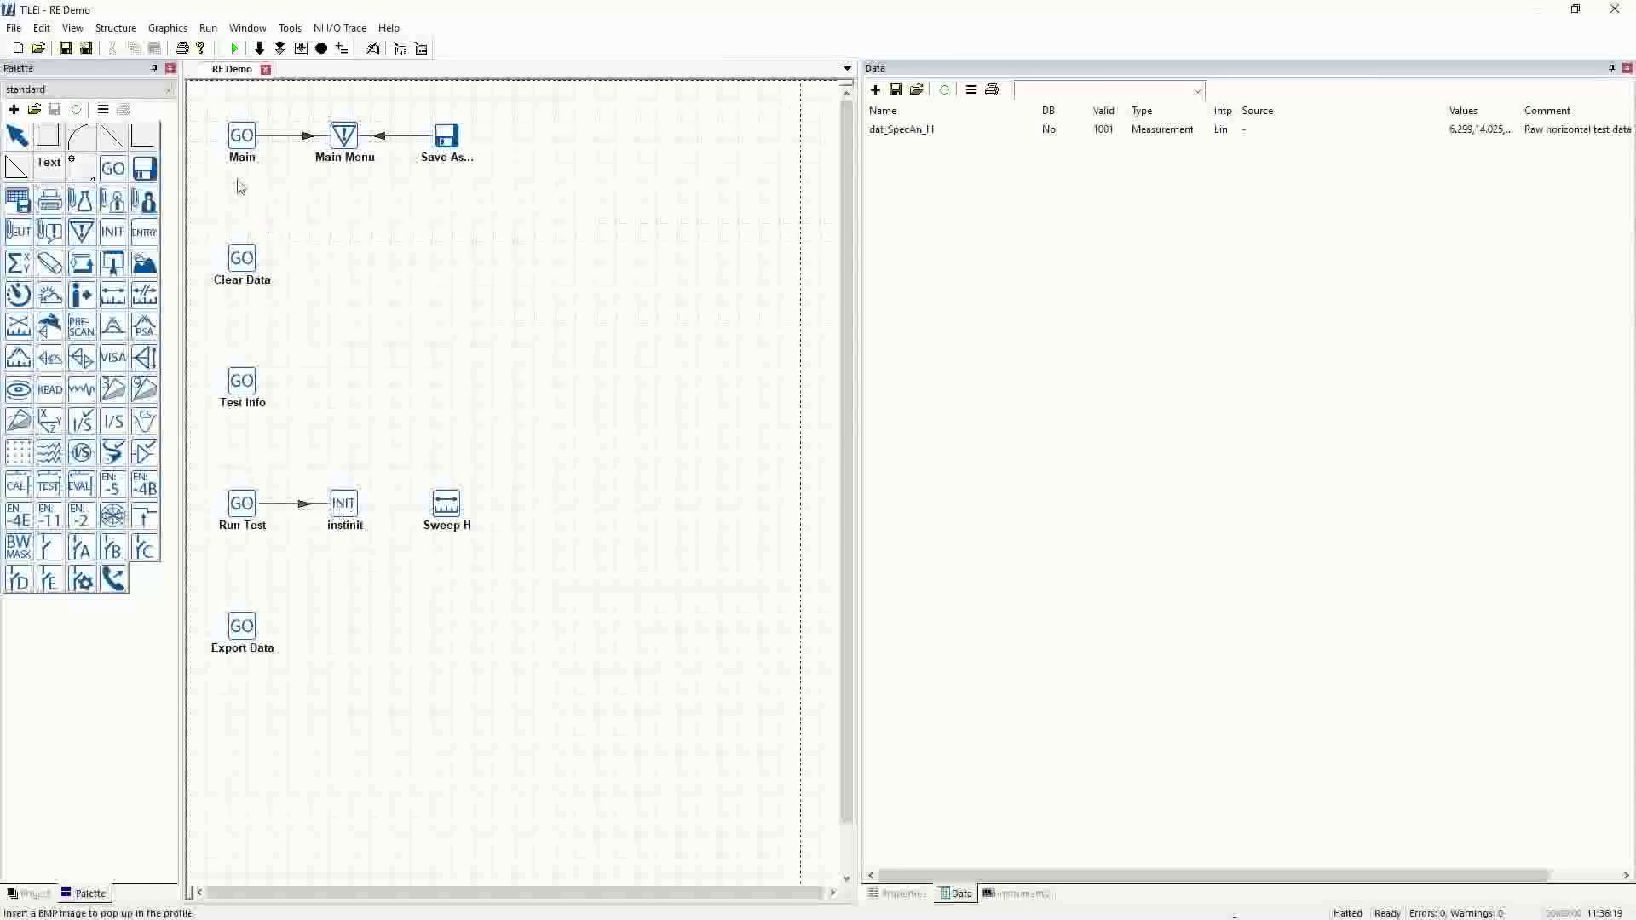
{"action": "left_click", "coordinate": [92, 174]}
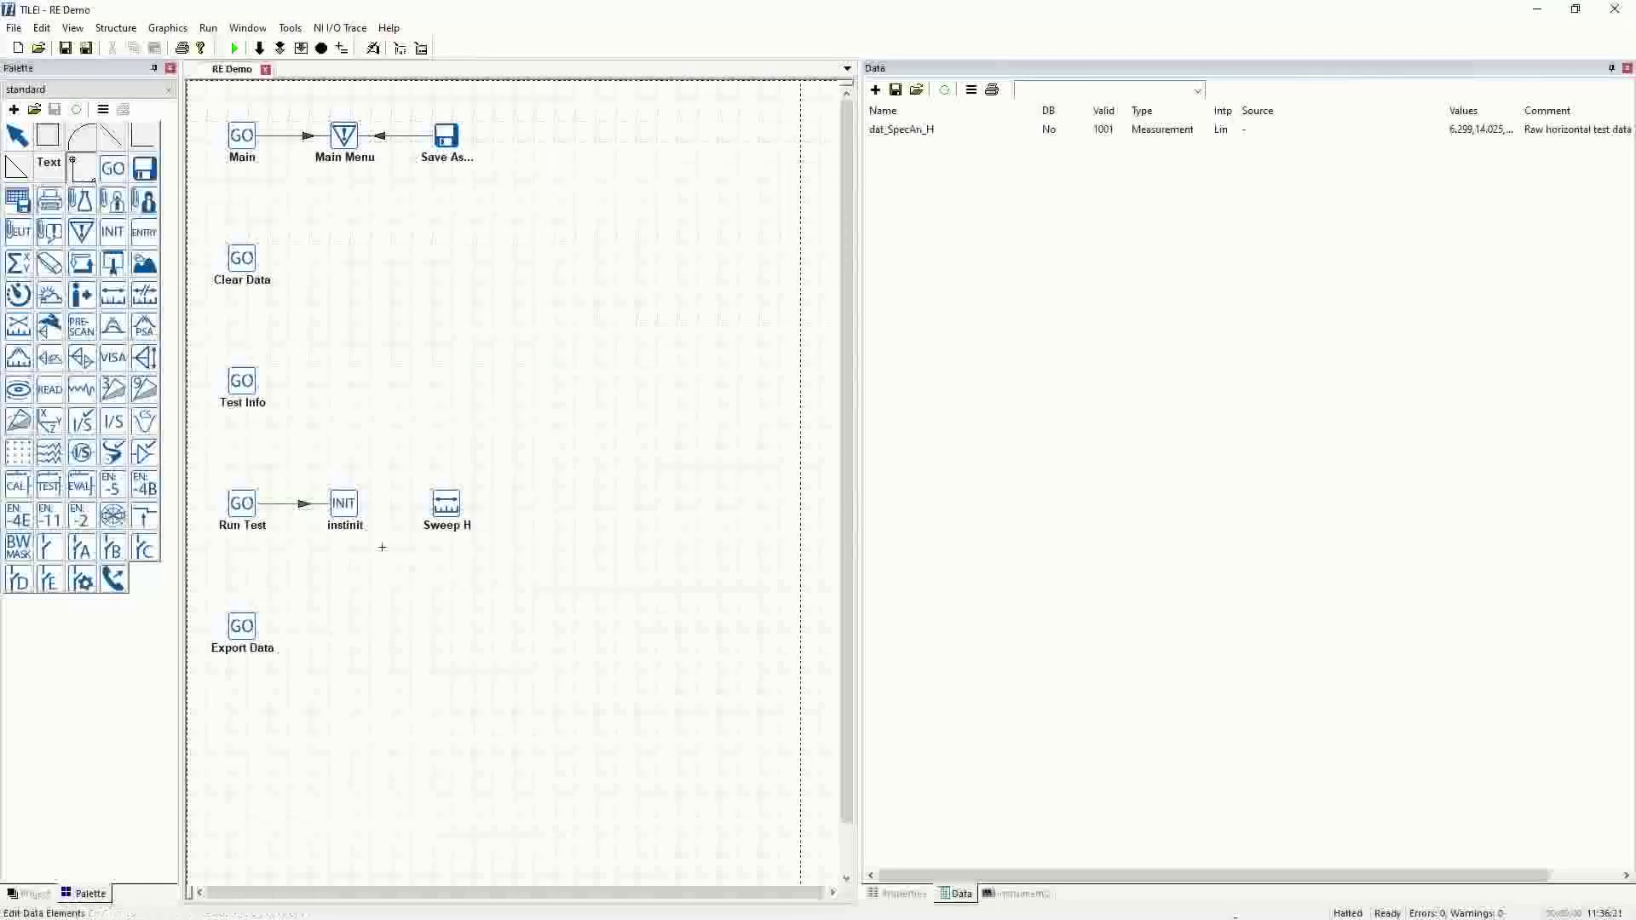
{"action": "left_click", "coordinate": [355, 508]}
{"action": "left_click", "coordinate": [446, 508]}
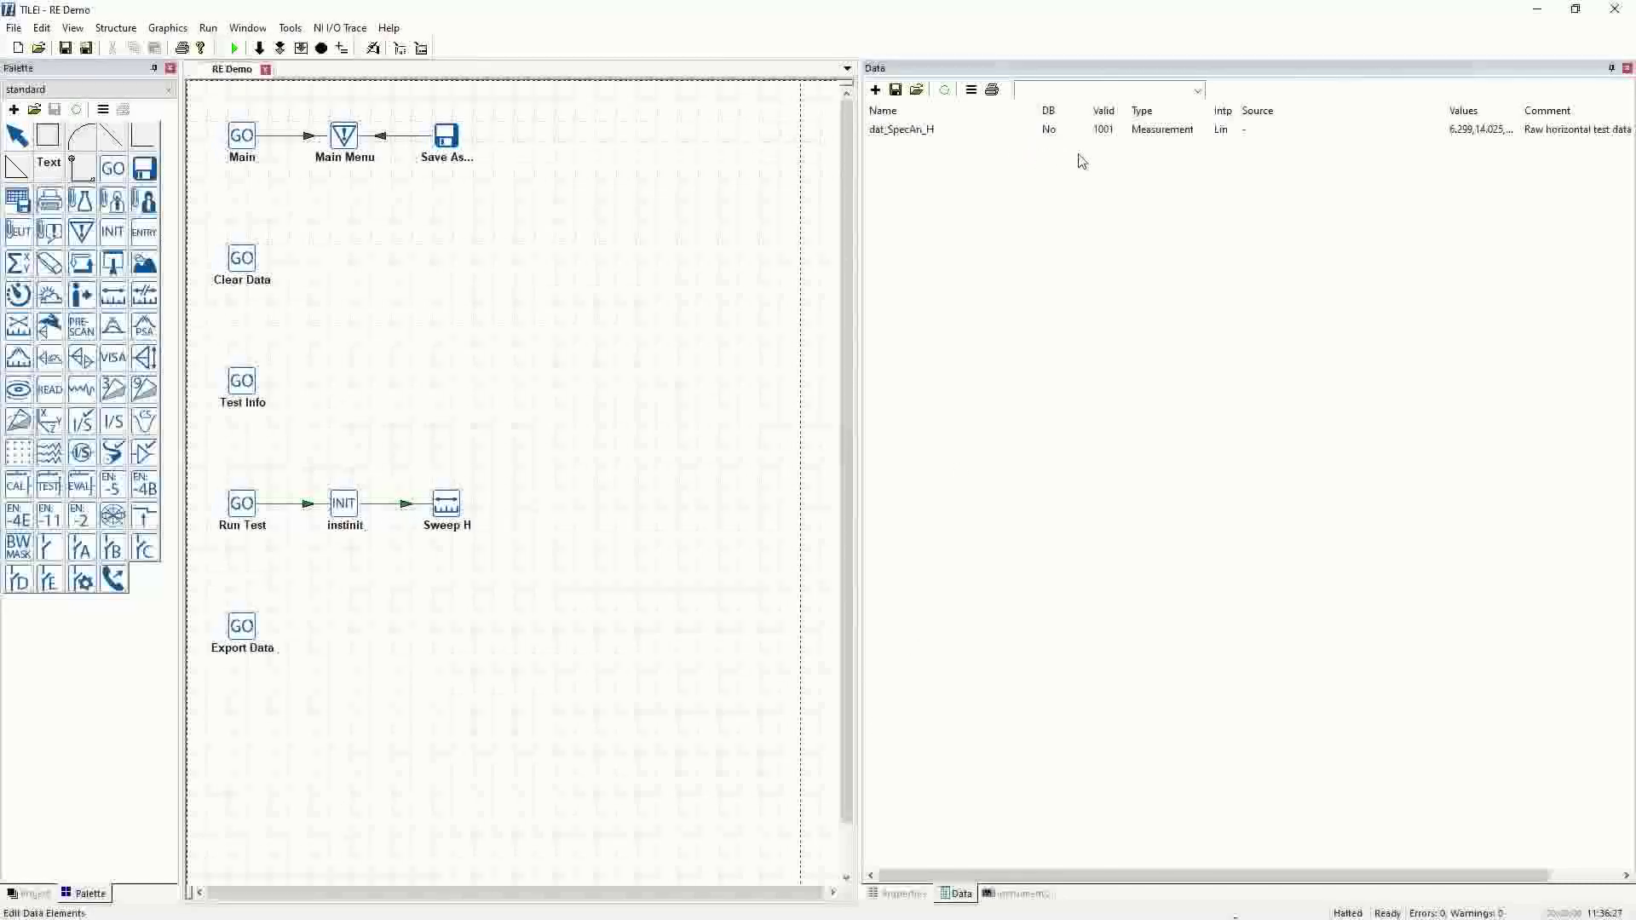
- Run the RE Demo profile and choose Run Test in its Main Menu prompt to execute the horizontal sweep
{"action": "left_click", "coordinate": [237, 49]}
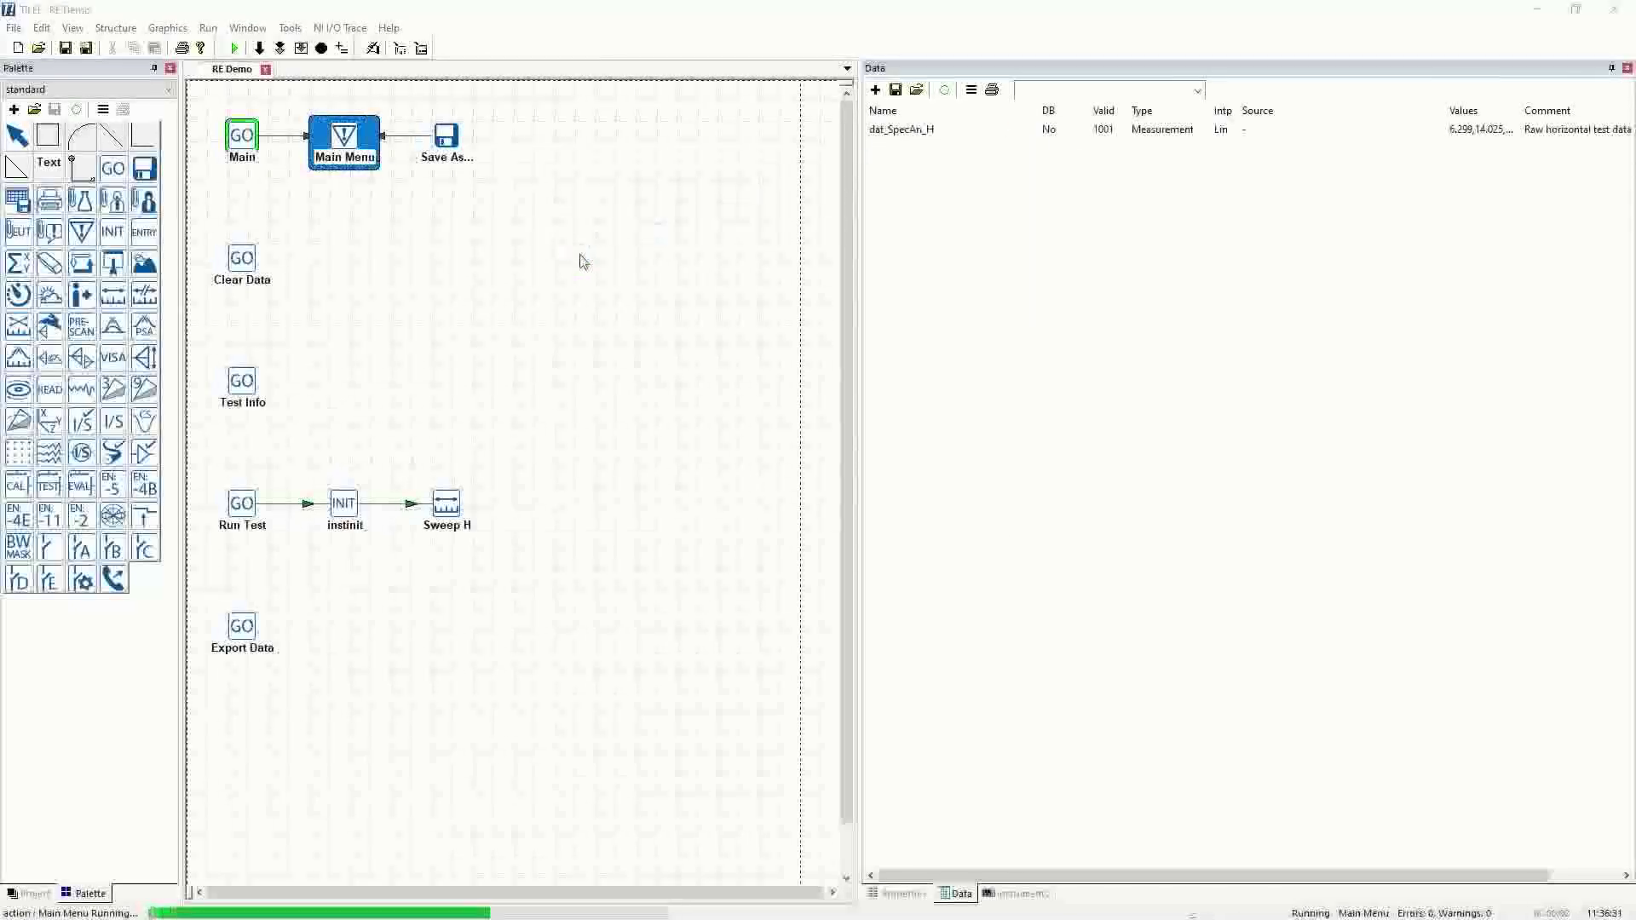
{"action": "left_click", "coordinate": [761, 482]}
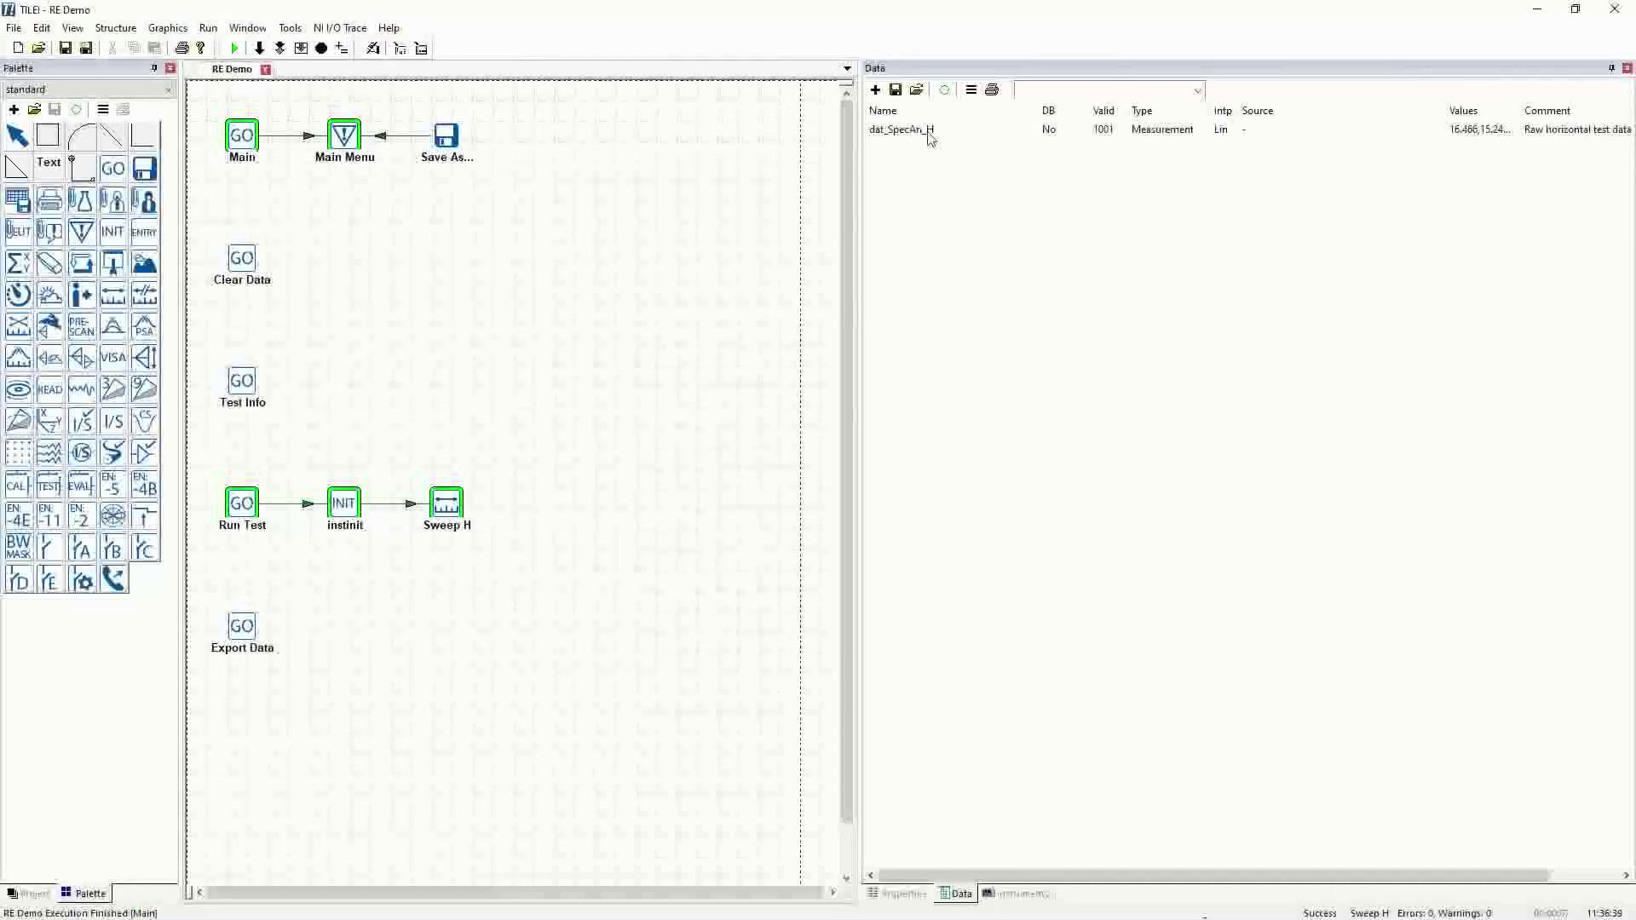
{"action": "scroll", "coordinate": [847, 430], "scroll_direction": "down", "scroll_amount": 2}
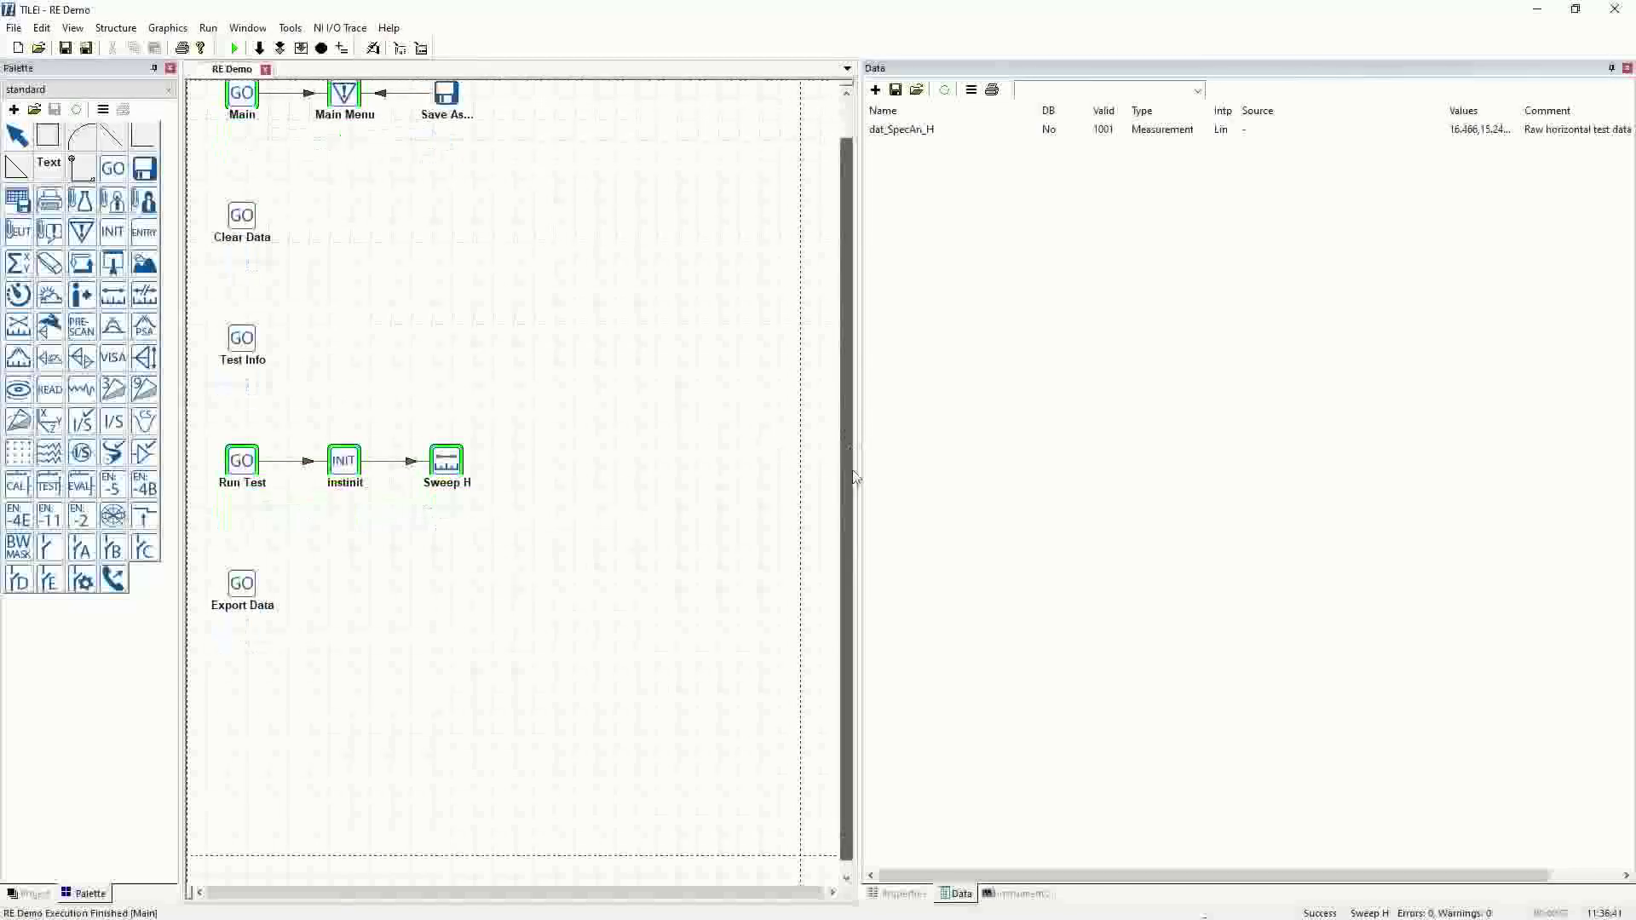
{"action": "scroll", "coordinate": [846, 431], "scroll_direction": "up", "scroll_amount": 2}
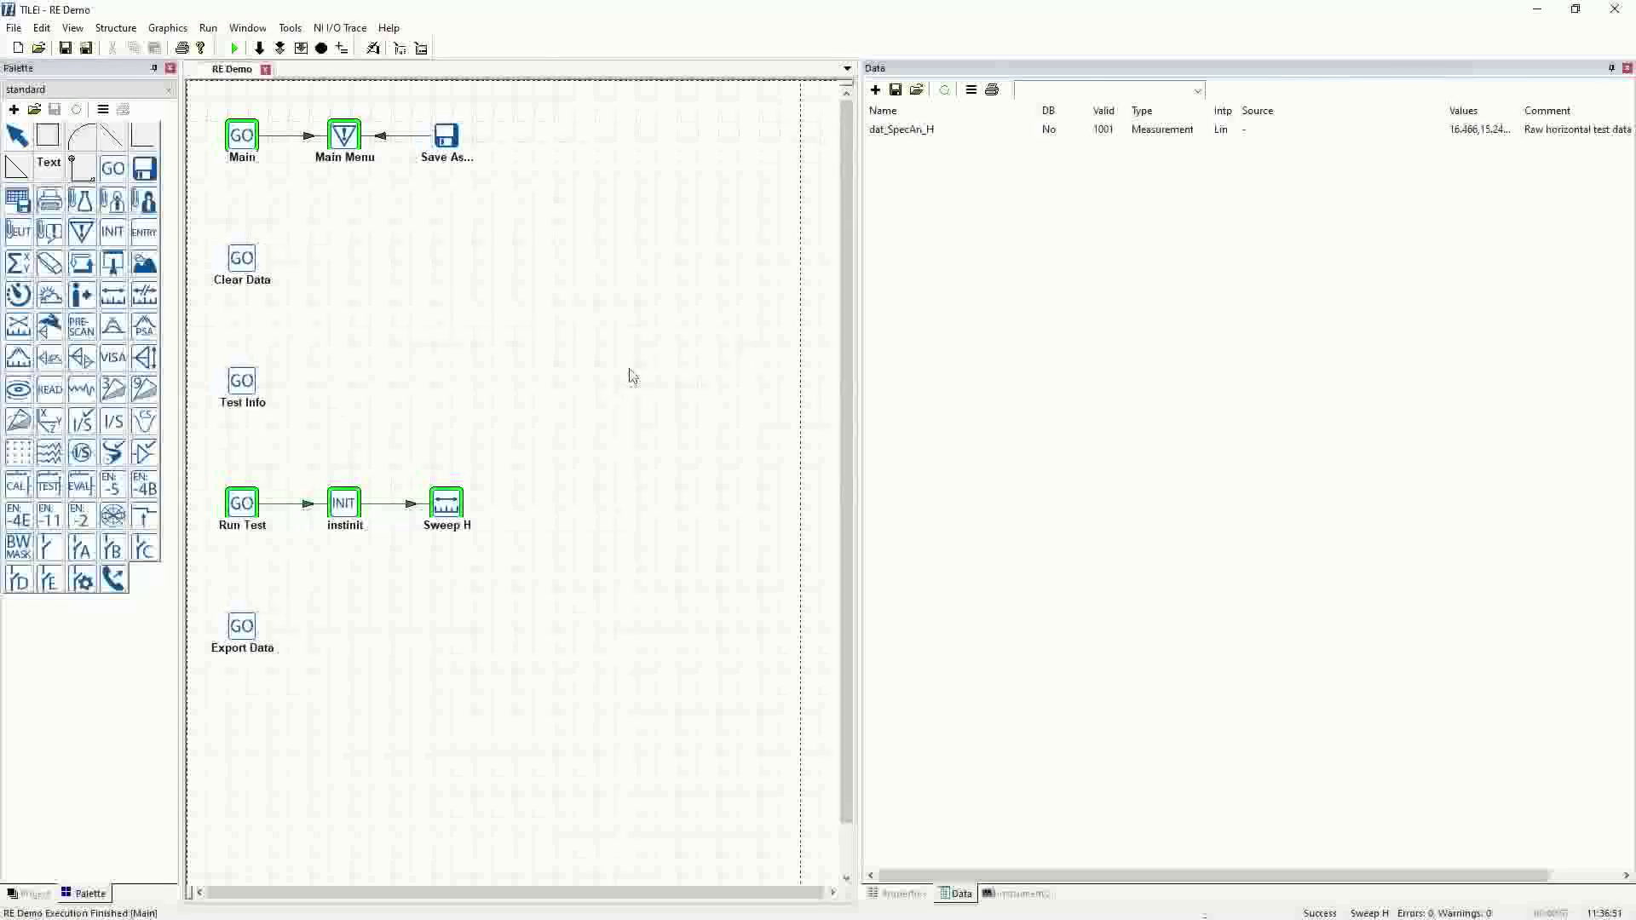
- Add a prompt action above and beyond Sweep H in the flowchart and name it Return
{"action": "left_click", "coordinate": [84, 238]}
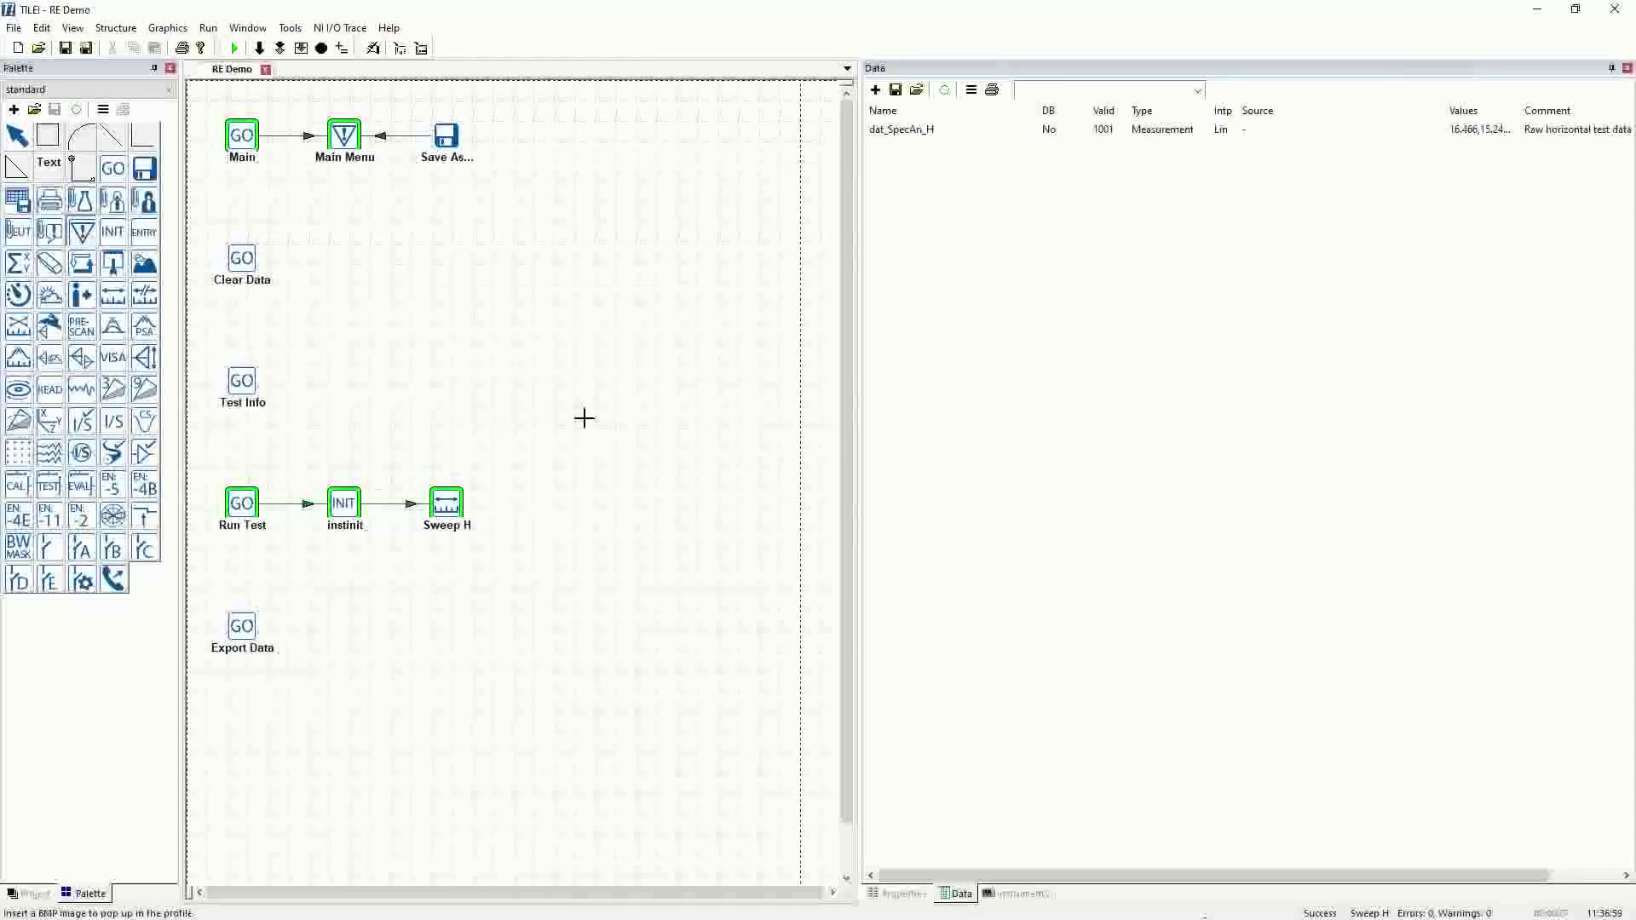
{"action": "left_click", "coordinate": [646, 422]}
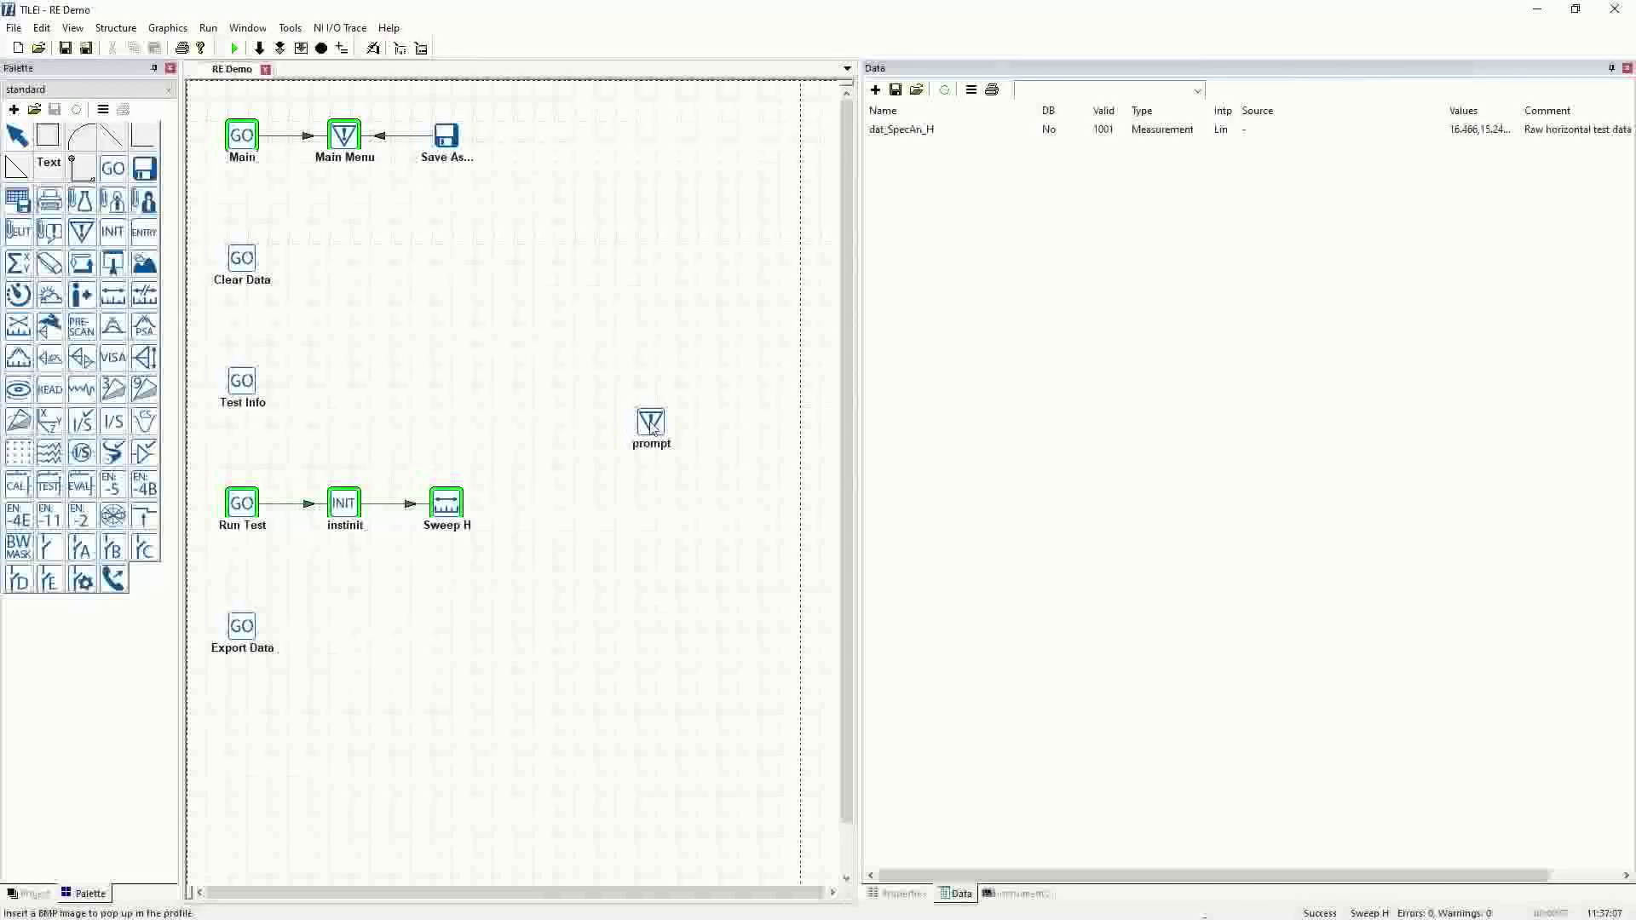
{"action": "double_click", "coordinate": [651, 424]}
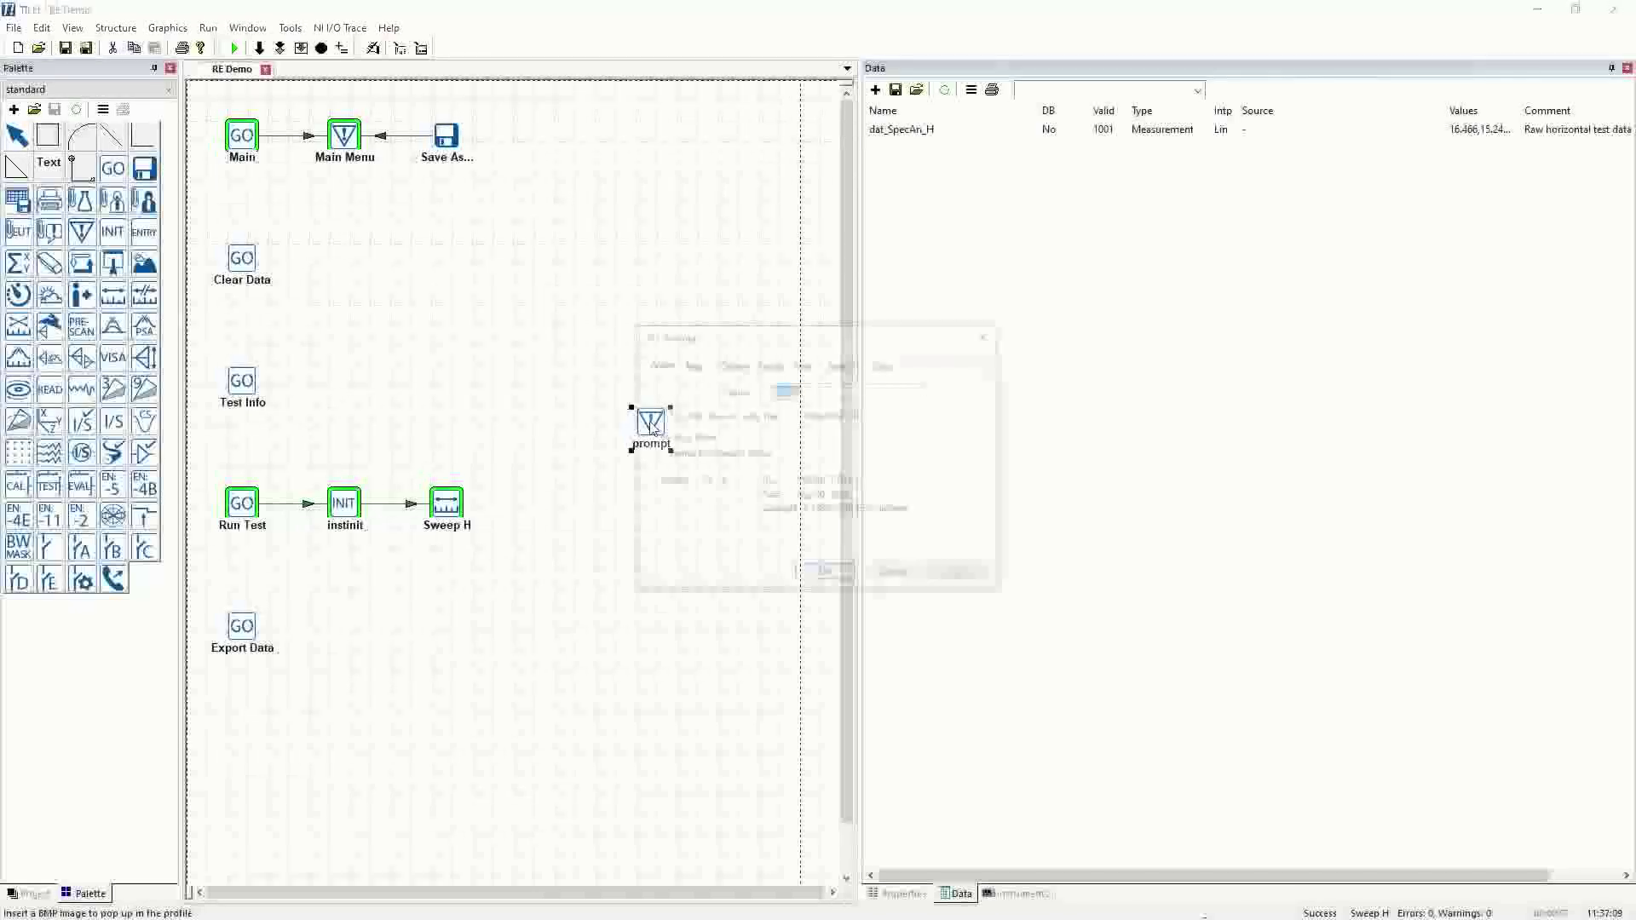
{"action": "type", "text": "Return"}
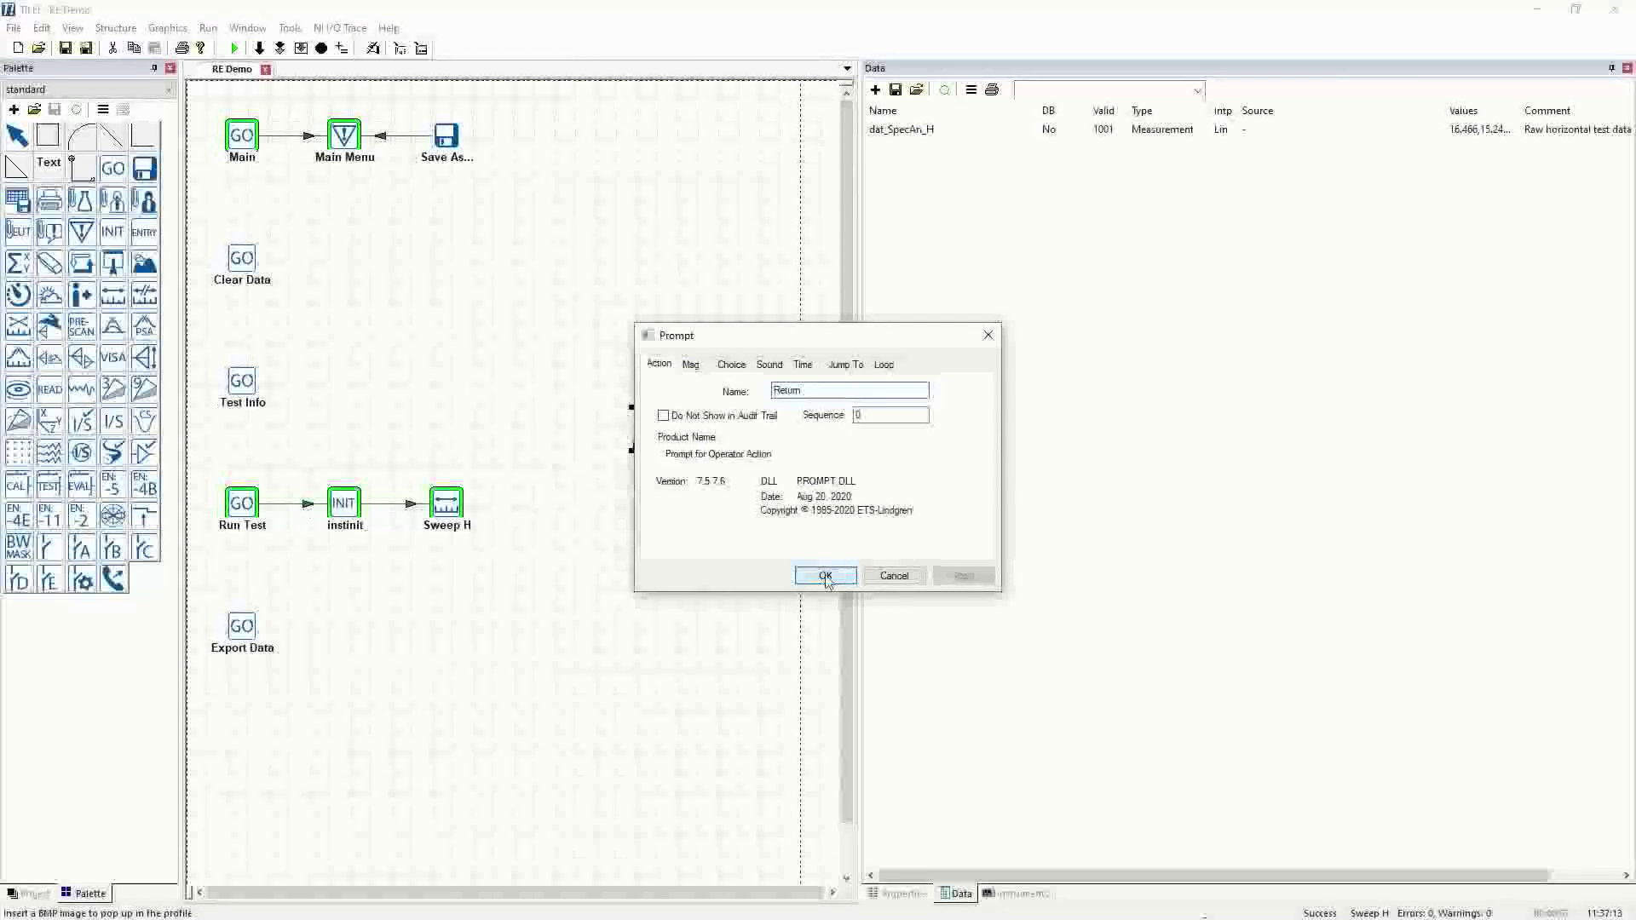
{"action": "left_click", "coordinate": [825, 575]}
- Configure the Return prompt with Multiple Choices ONLY and Main Menu as its jump target
{"action": "double_click", "coordinate": [650, 430]}
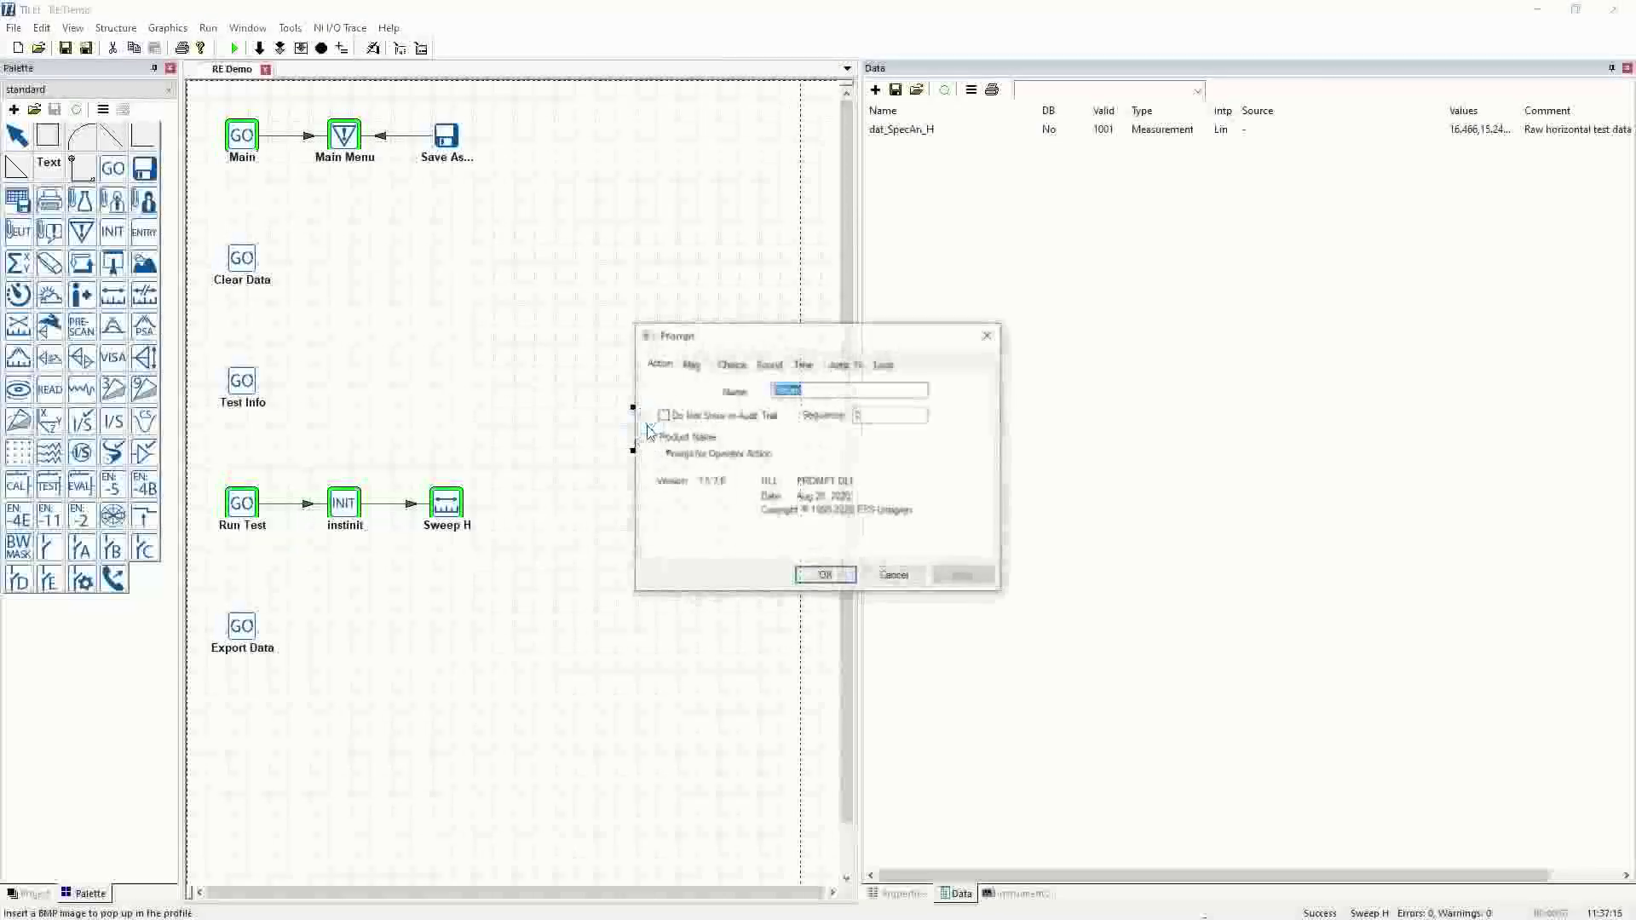
{"action": "left_click", "coordinate": [691, 364]}
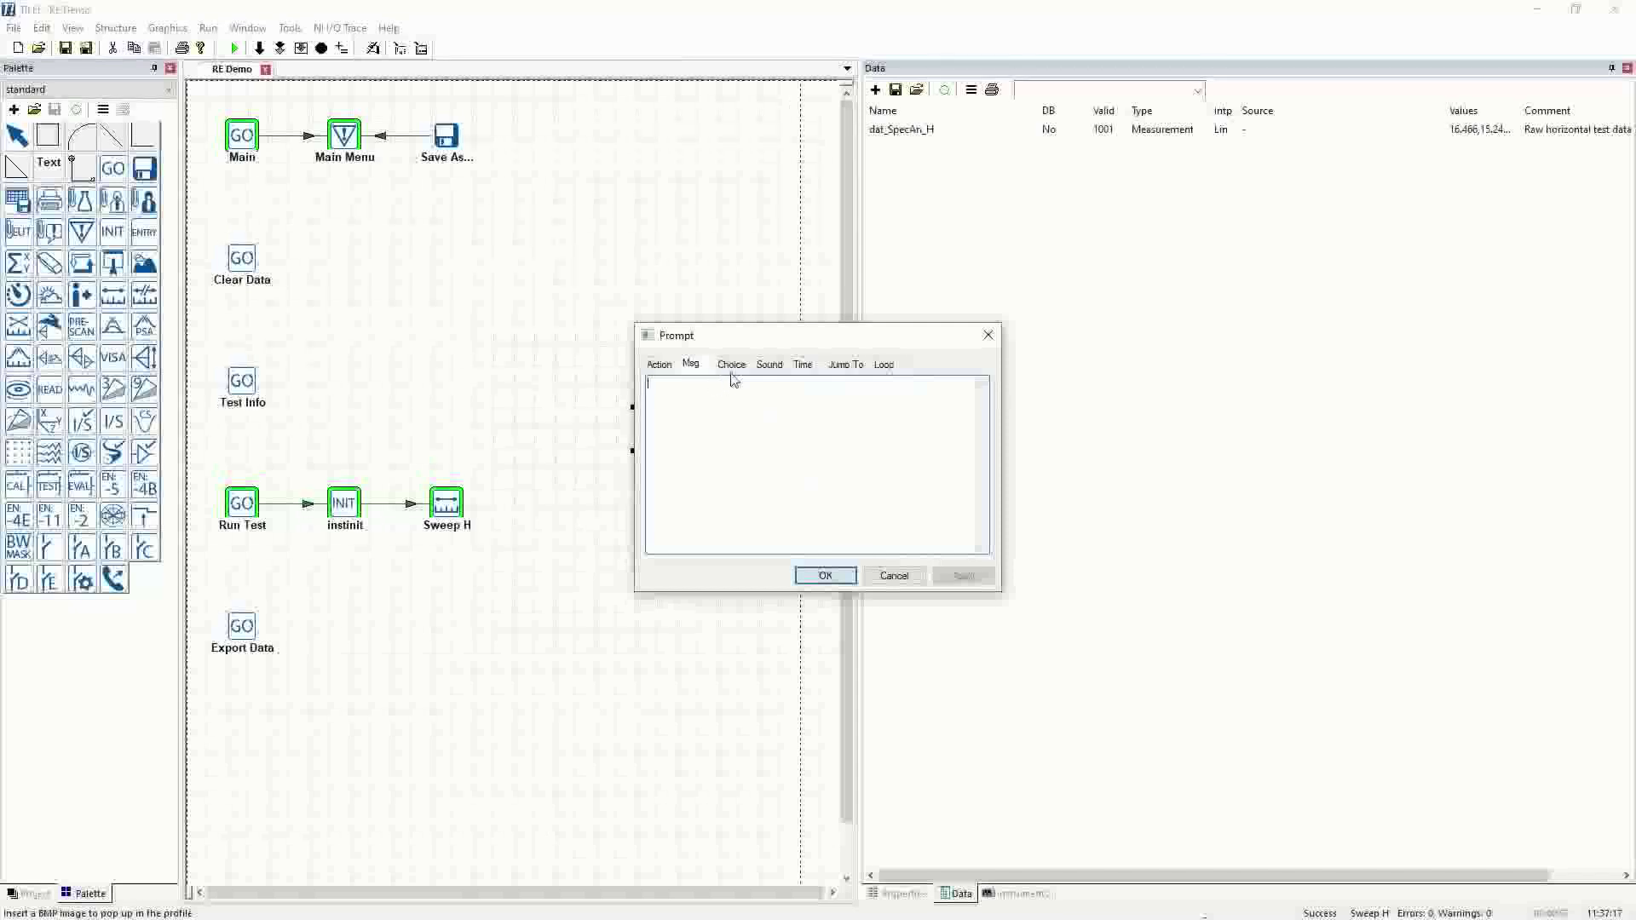
{"action": "left_click", "coordinate": [731, 364]}
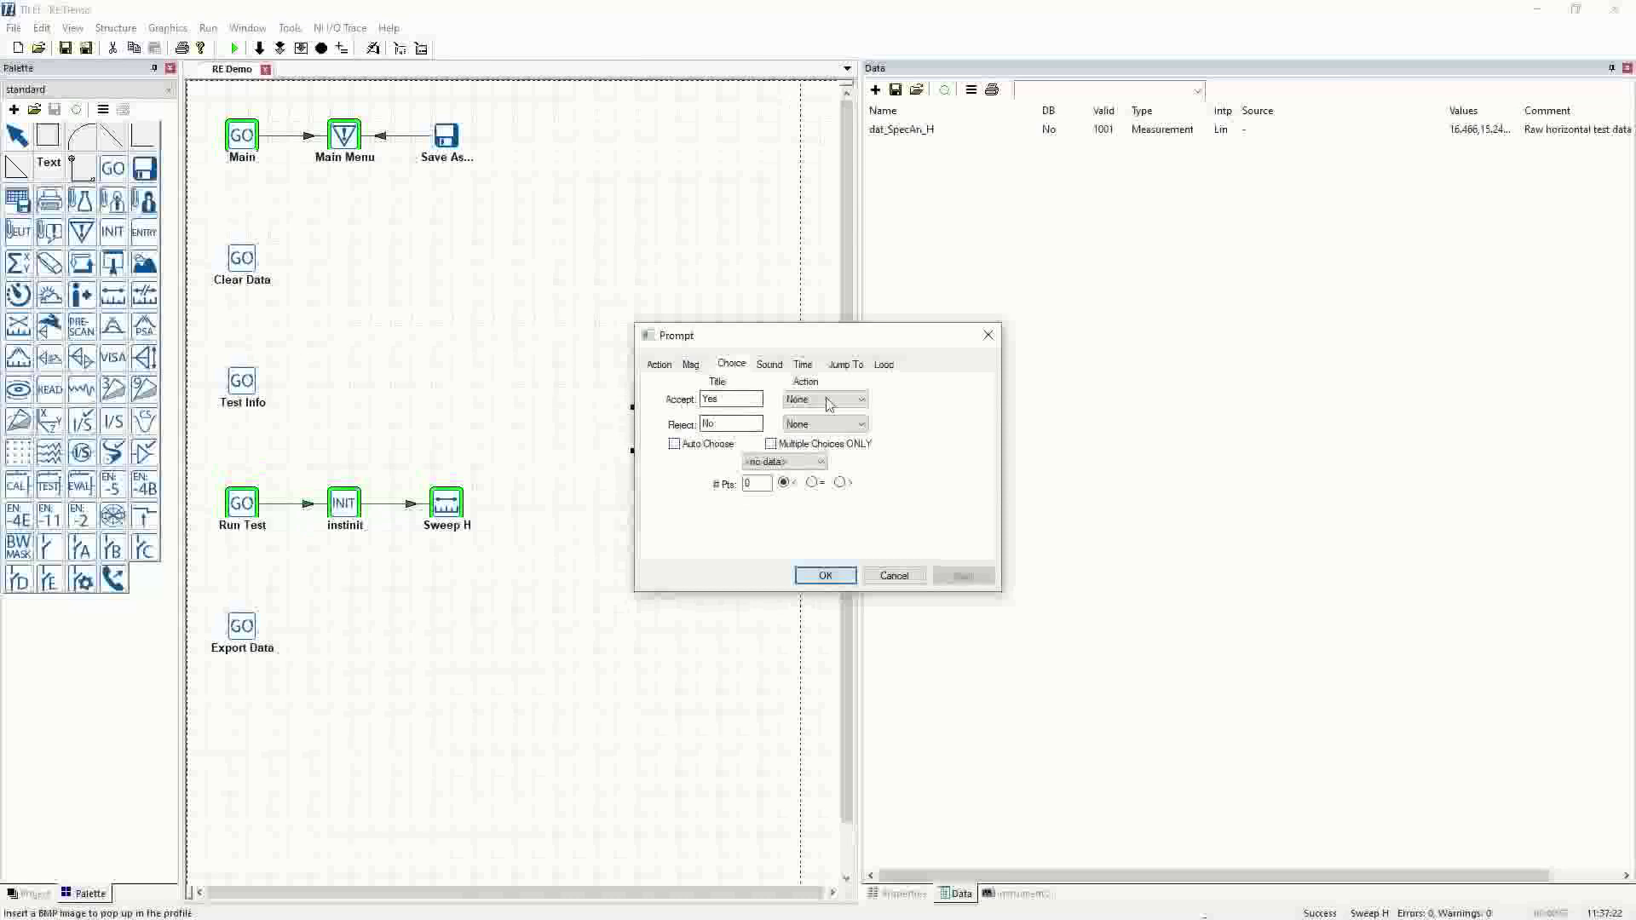
{"action": "left_click", "coordinate": [771, 444]}
{"action": "left_click", "coordinate": [846, 365]}
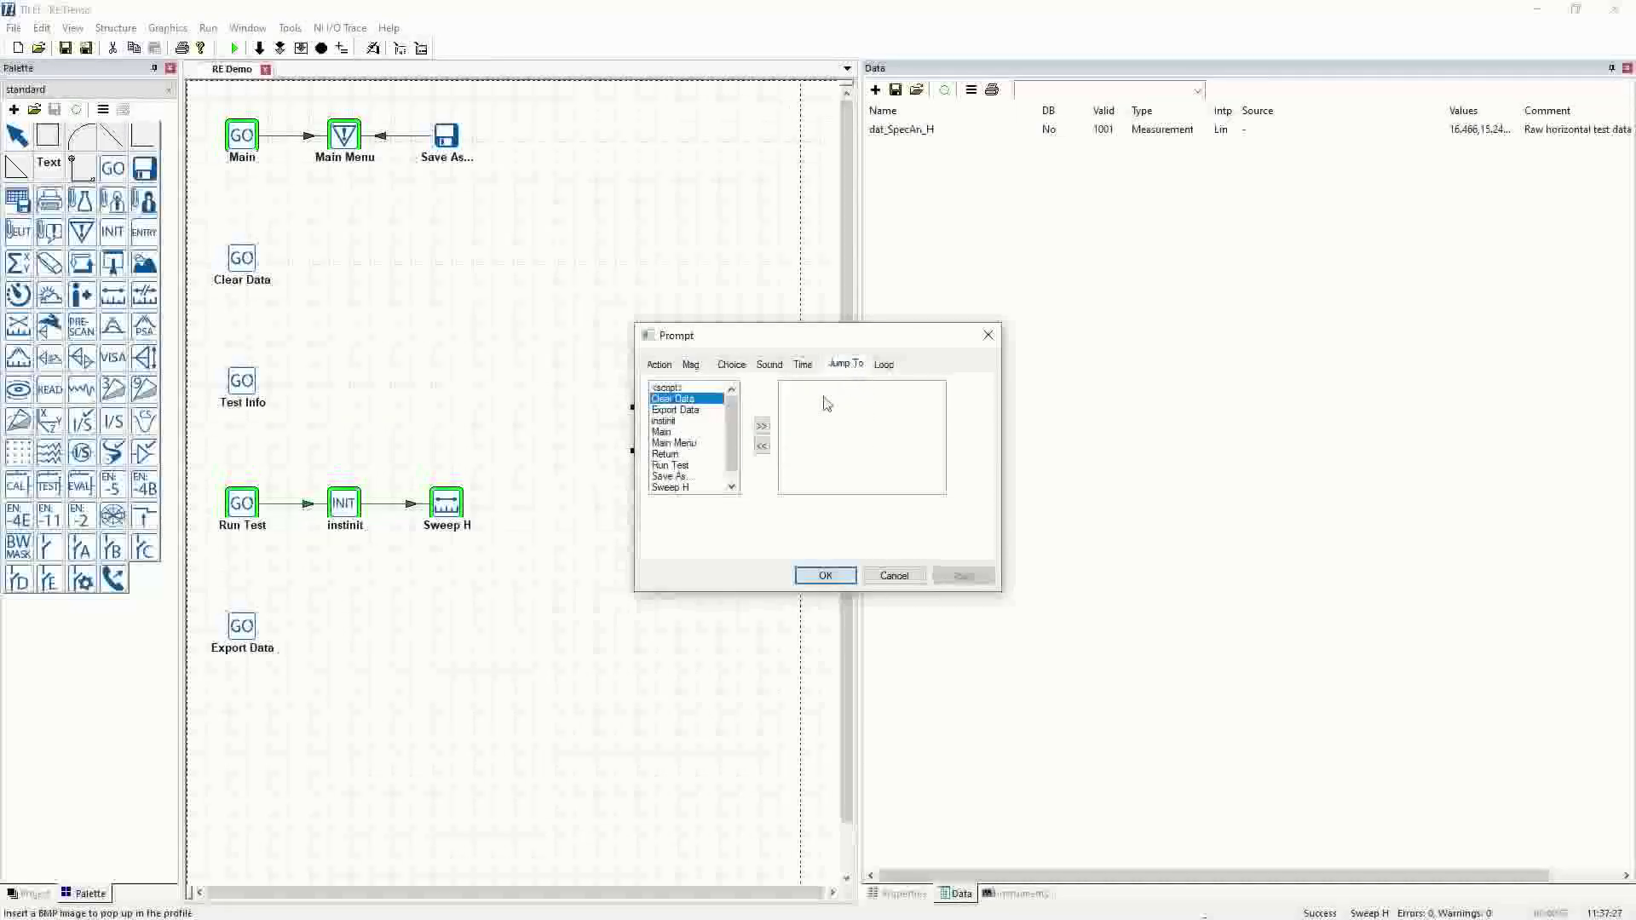
{"action": "left_click", "coordinate": [678, 444]}
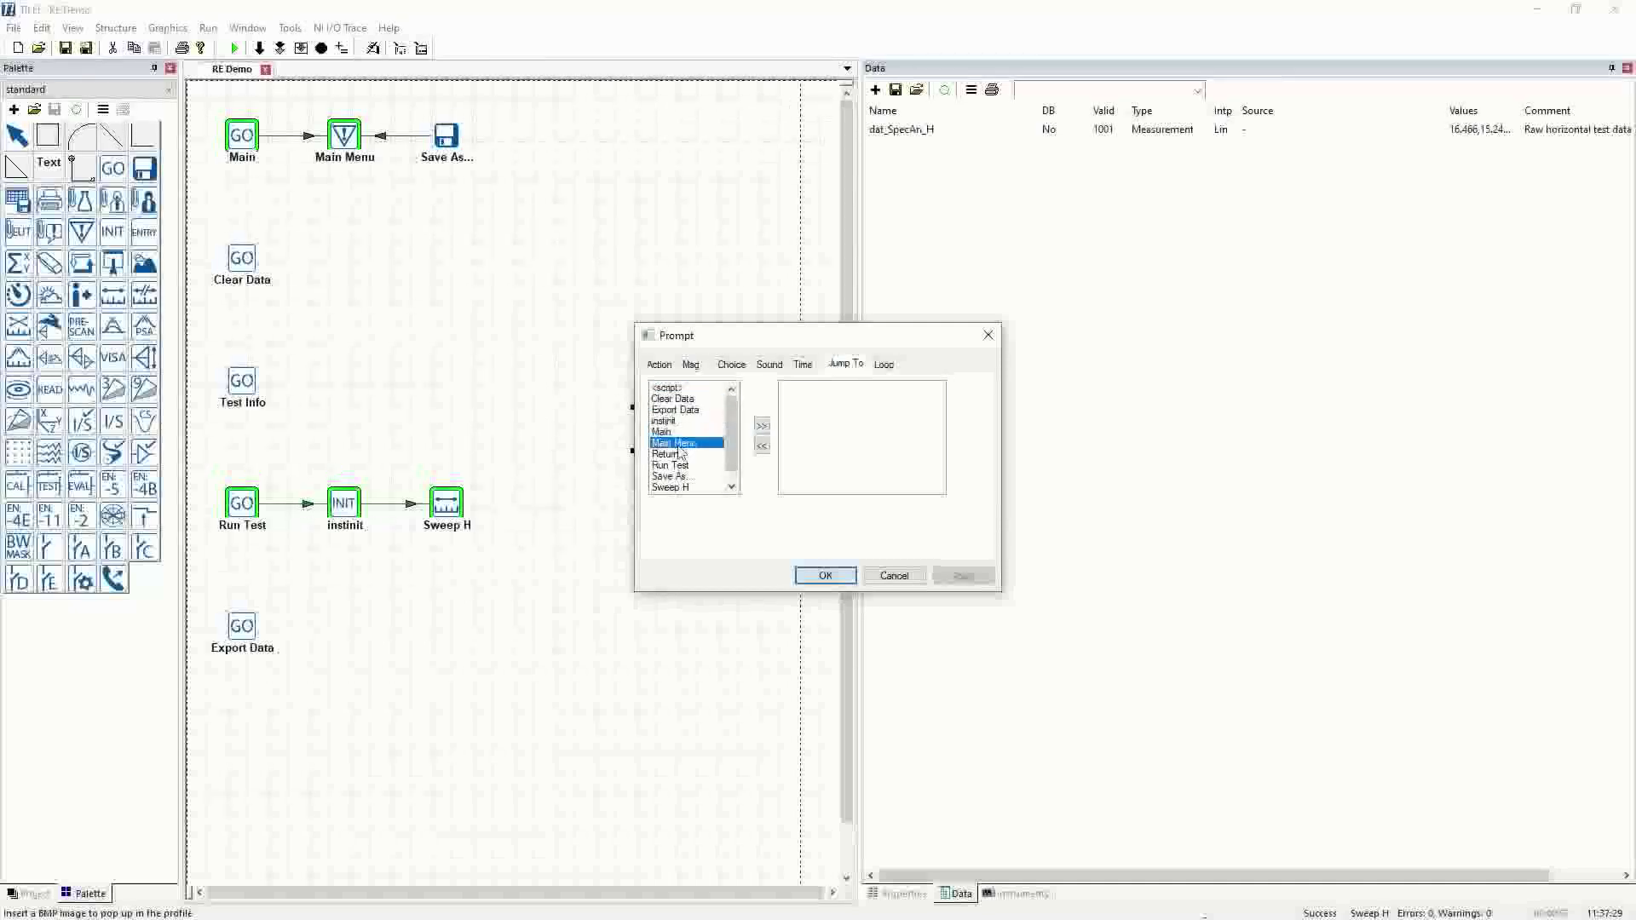
{"action": "double_click", "coordinate": [691, 444]}
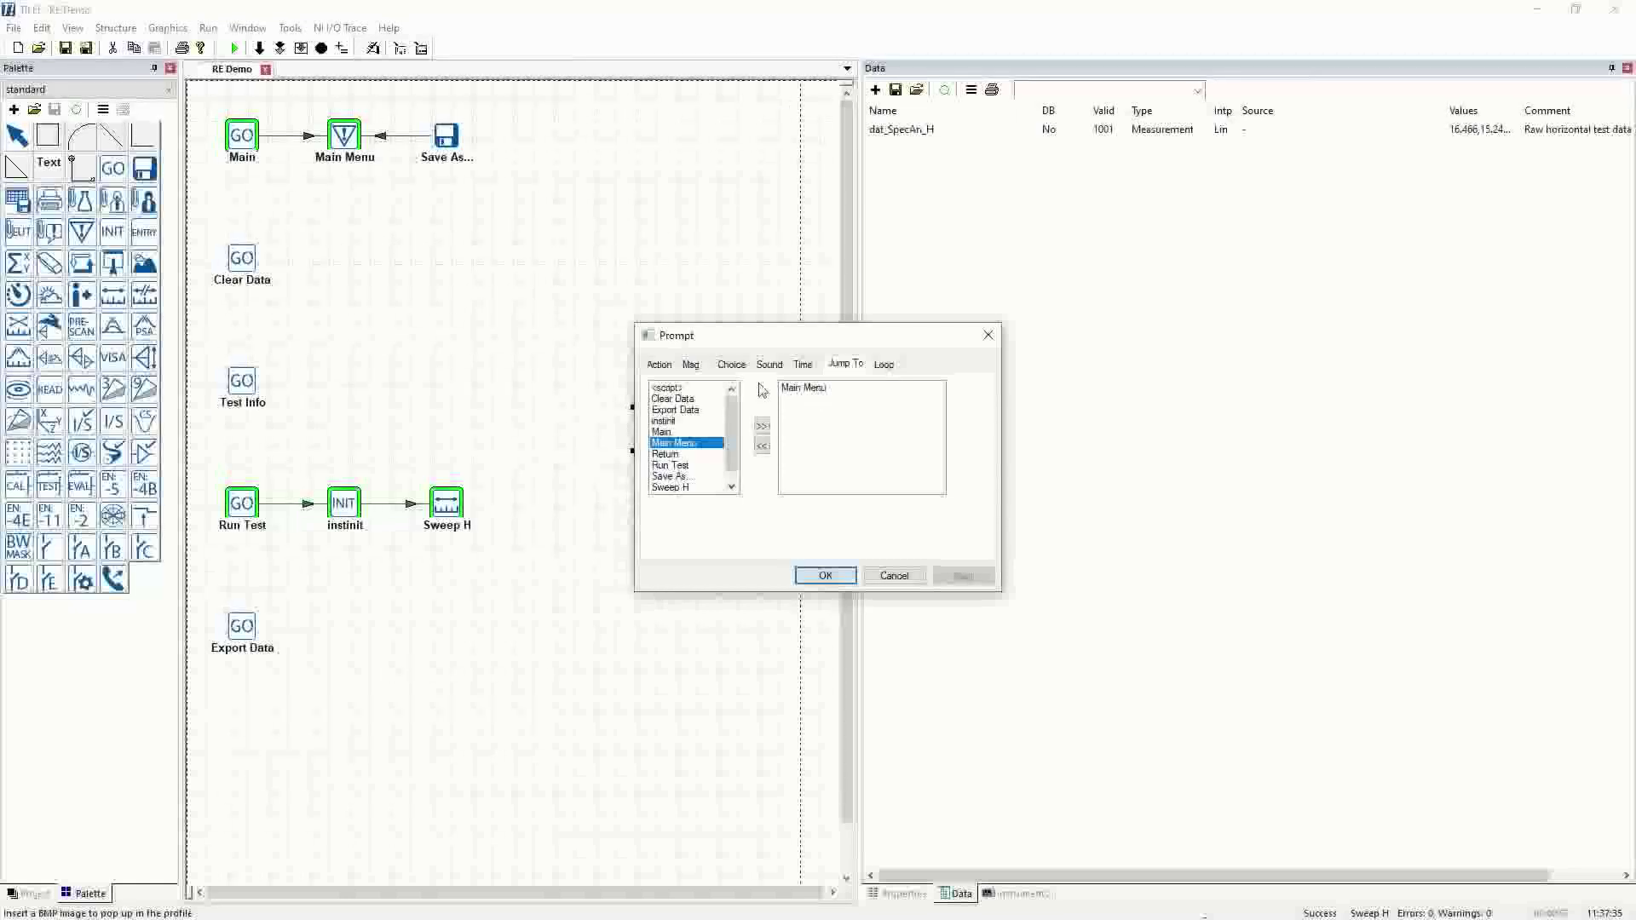
{"action": "left_click", "coordinate": [724, 366]}
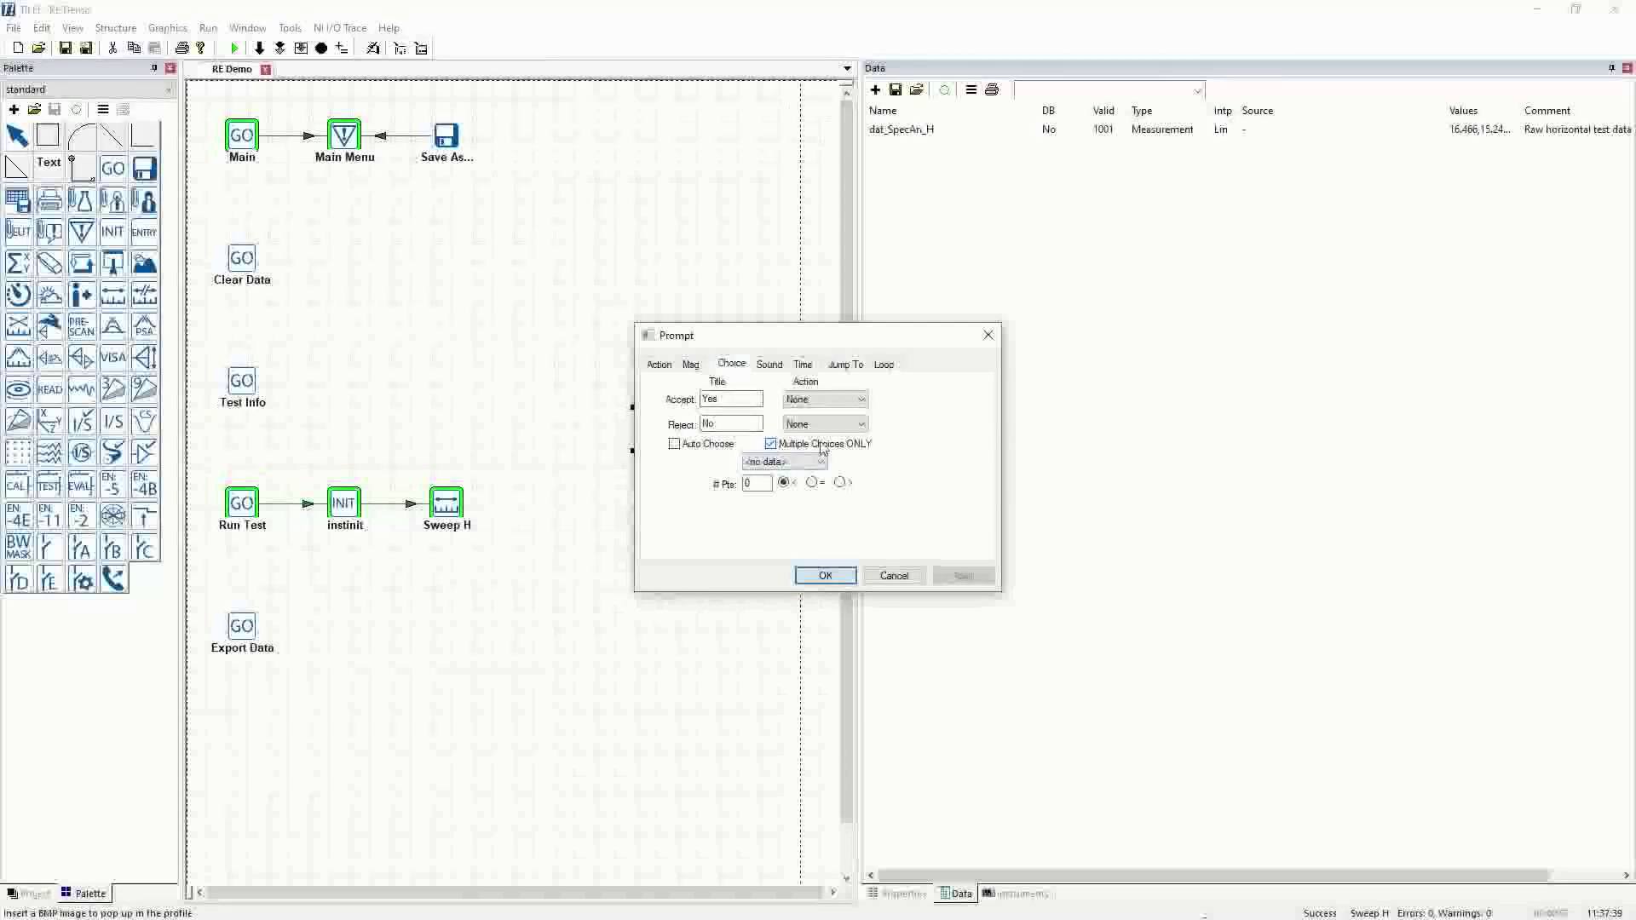
{"action": "left_click", "coordinate": [848, 365]}
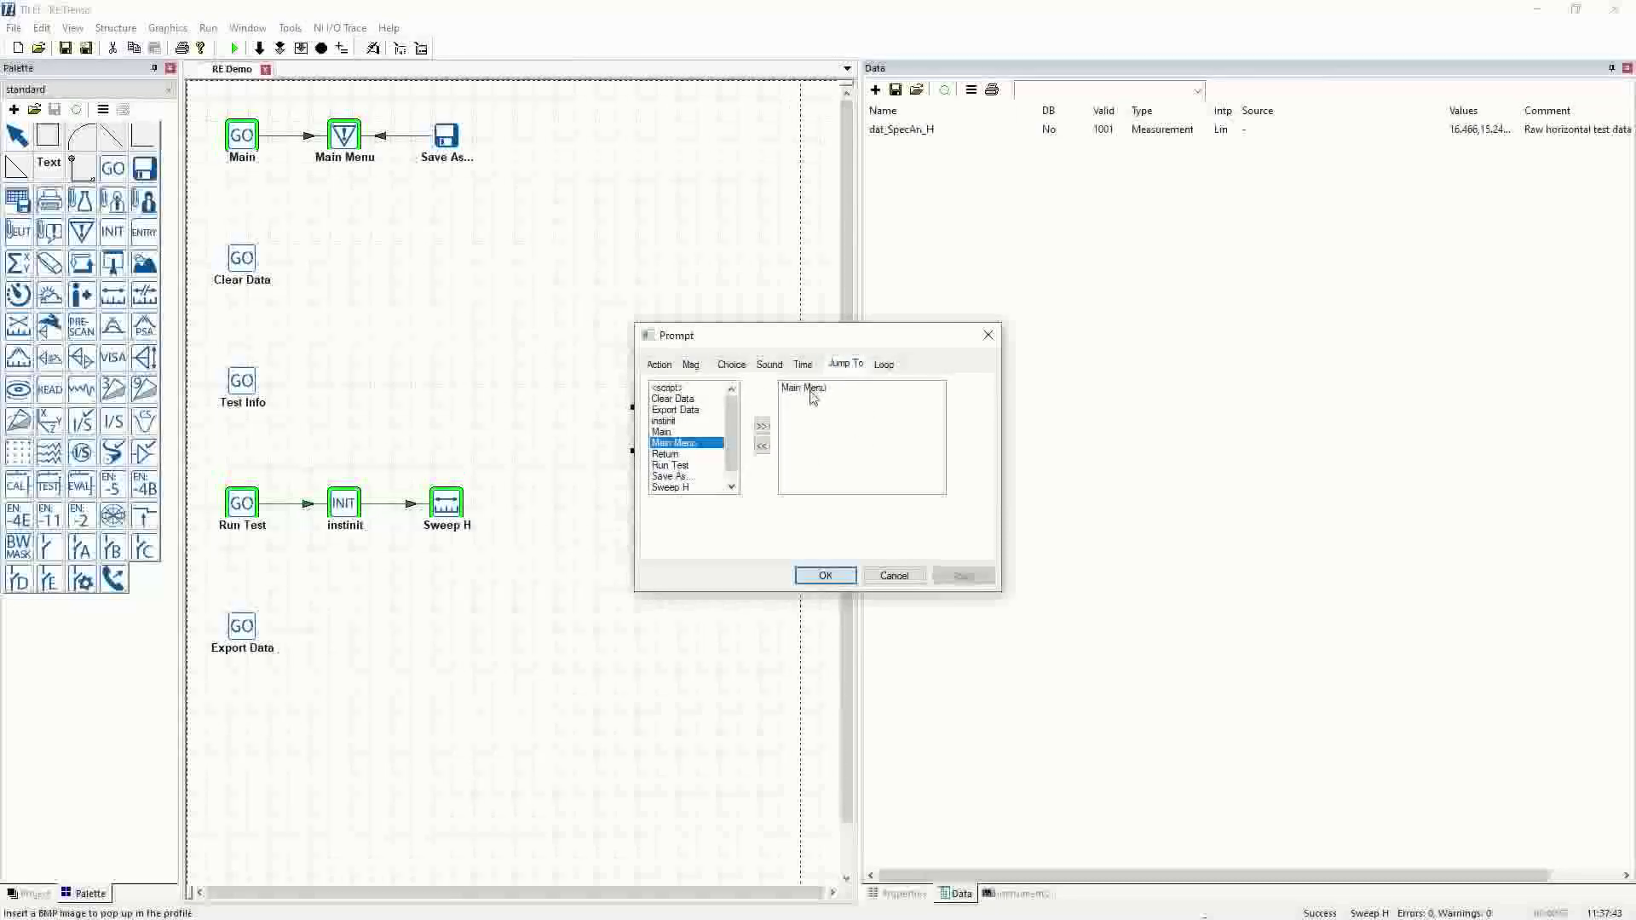
{"action": "left_click", "coordinate": [823, 575]}
- Connect the Sweep H action to the Return prompt
{"action": "left_click", "coordinate": [84, 169]}
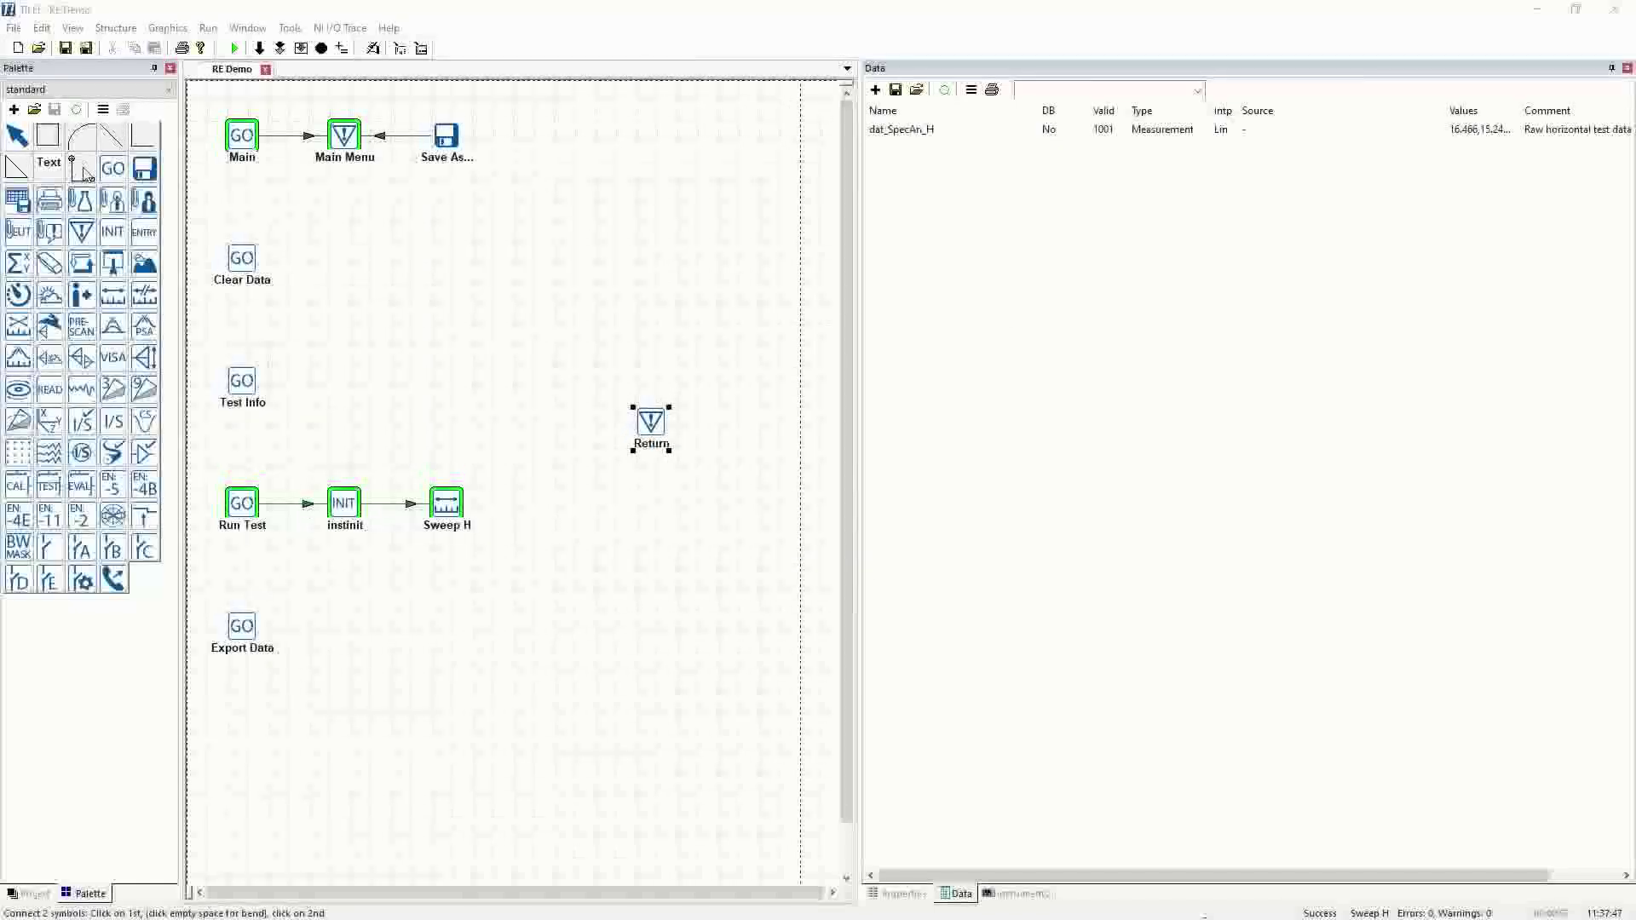
{"action": "left_click", "coordinate": [448, 501]}
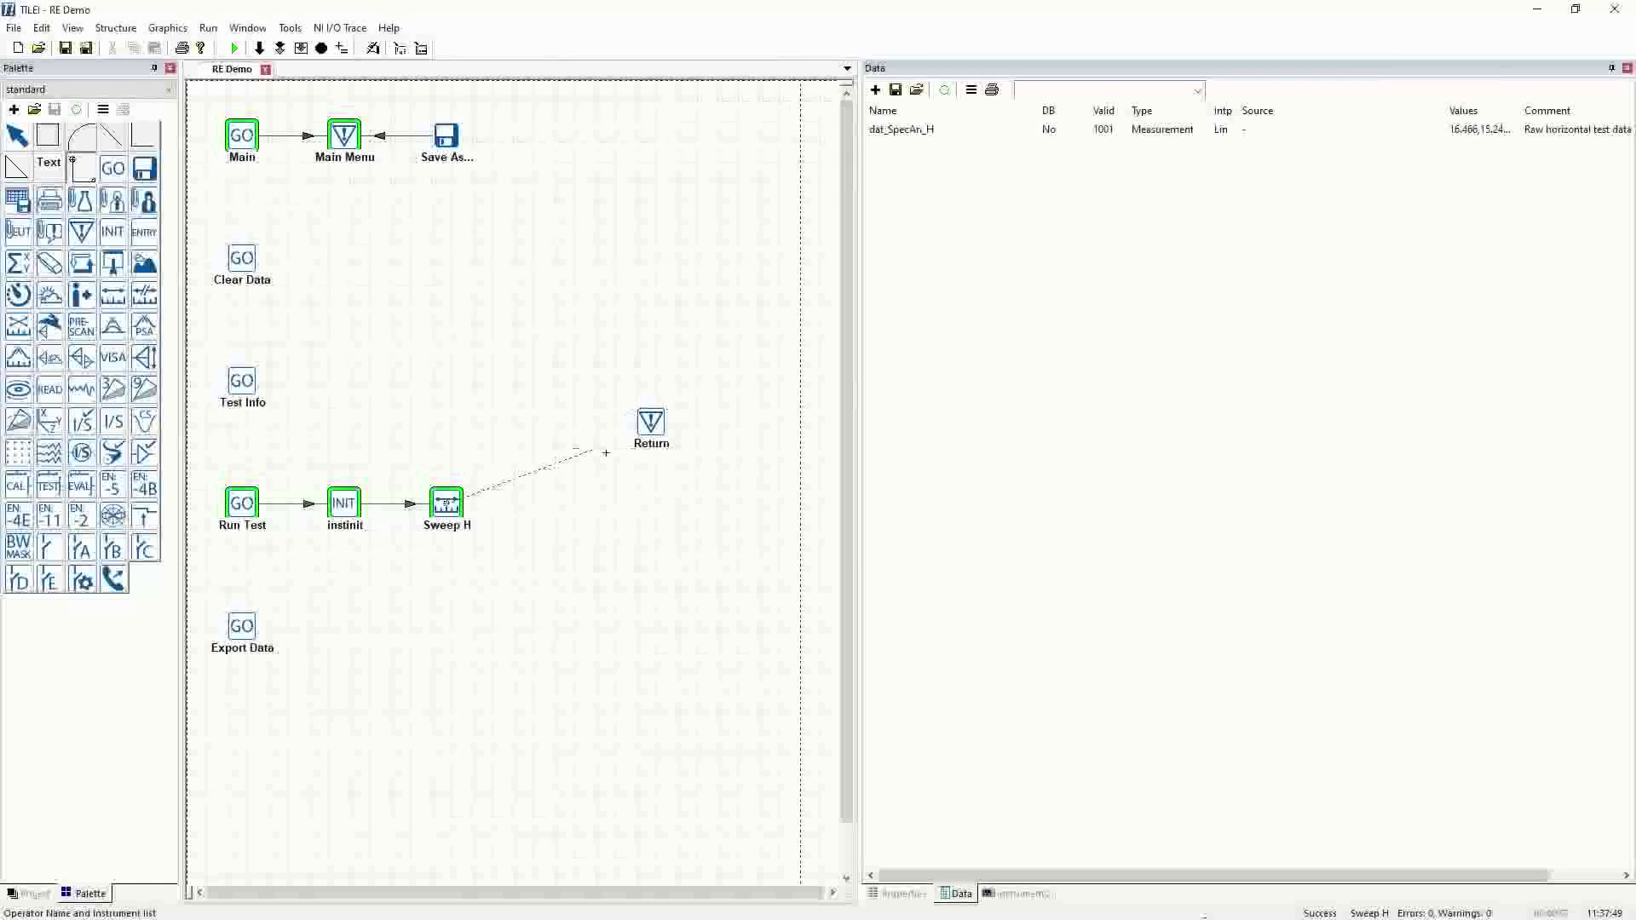
{"action": "left_click", "coordinate": [649, 424]}
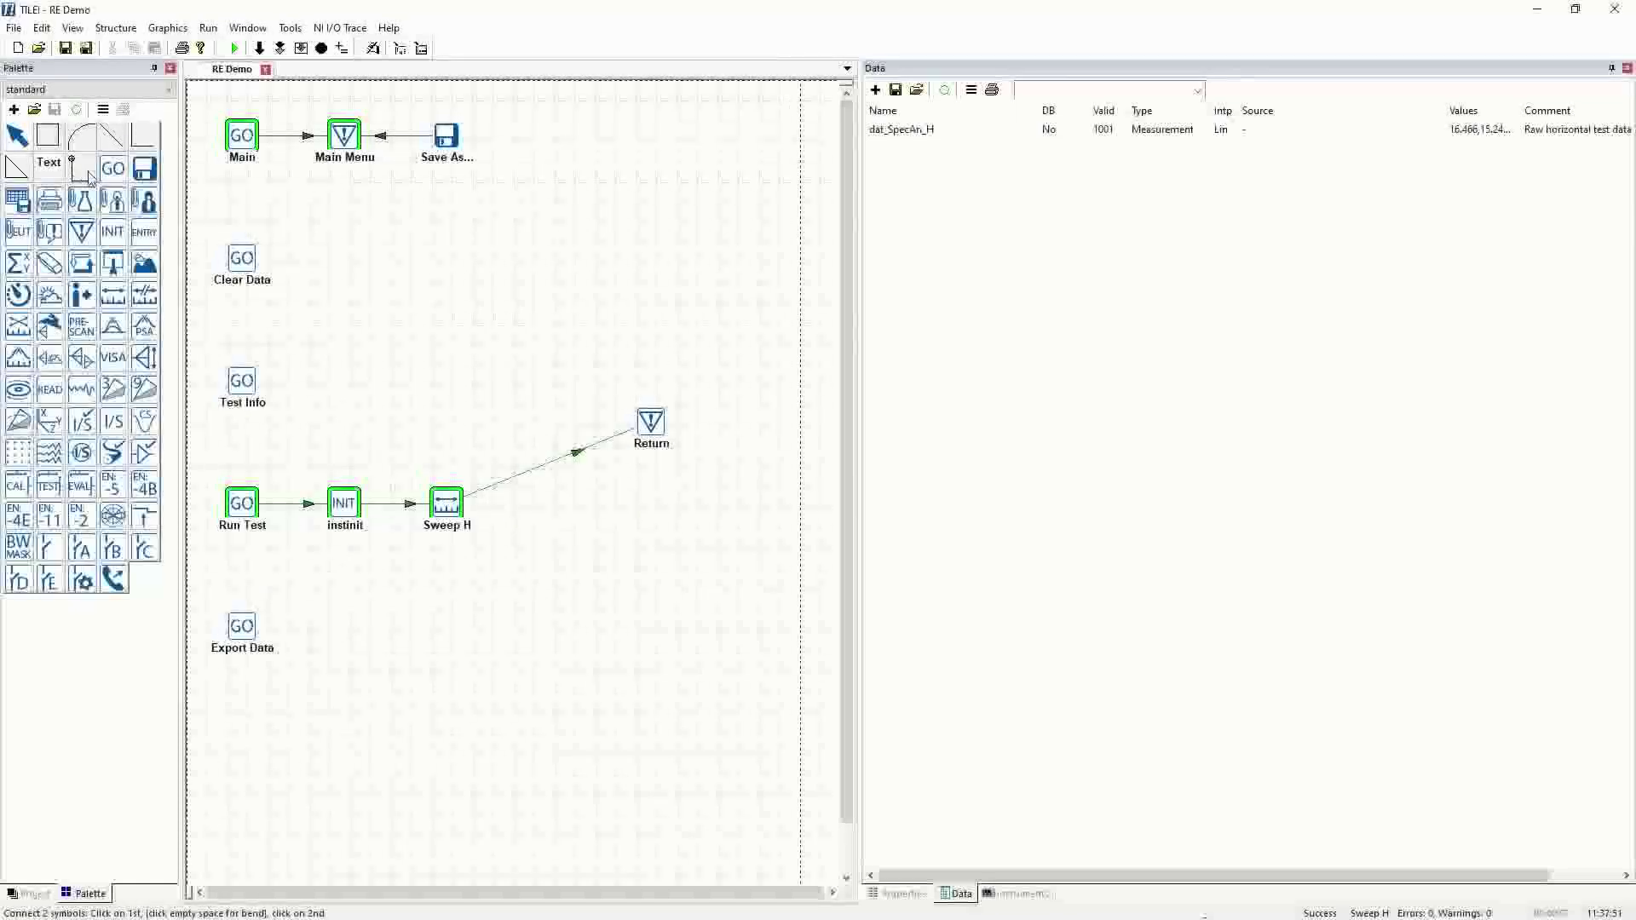
- Run the profile again, execute Run Test to check the return to the Main Menu, and close the menu to end execution
{"action": "left_click", "coordinate": [235, 47]}
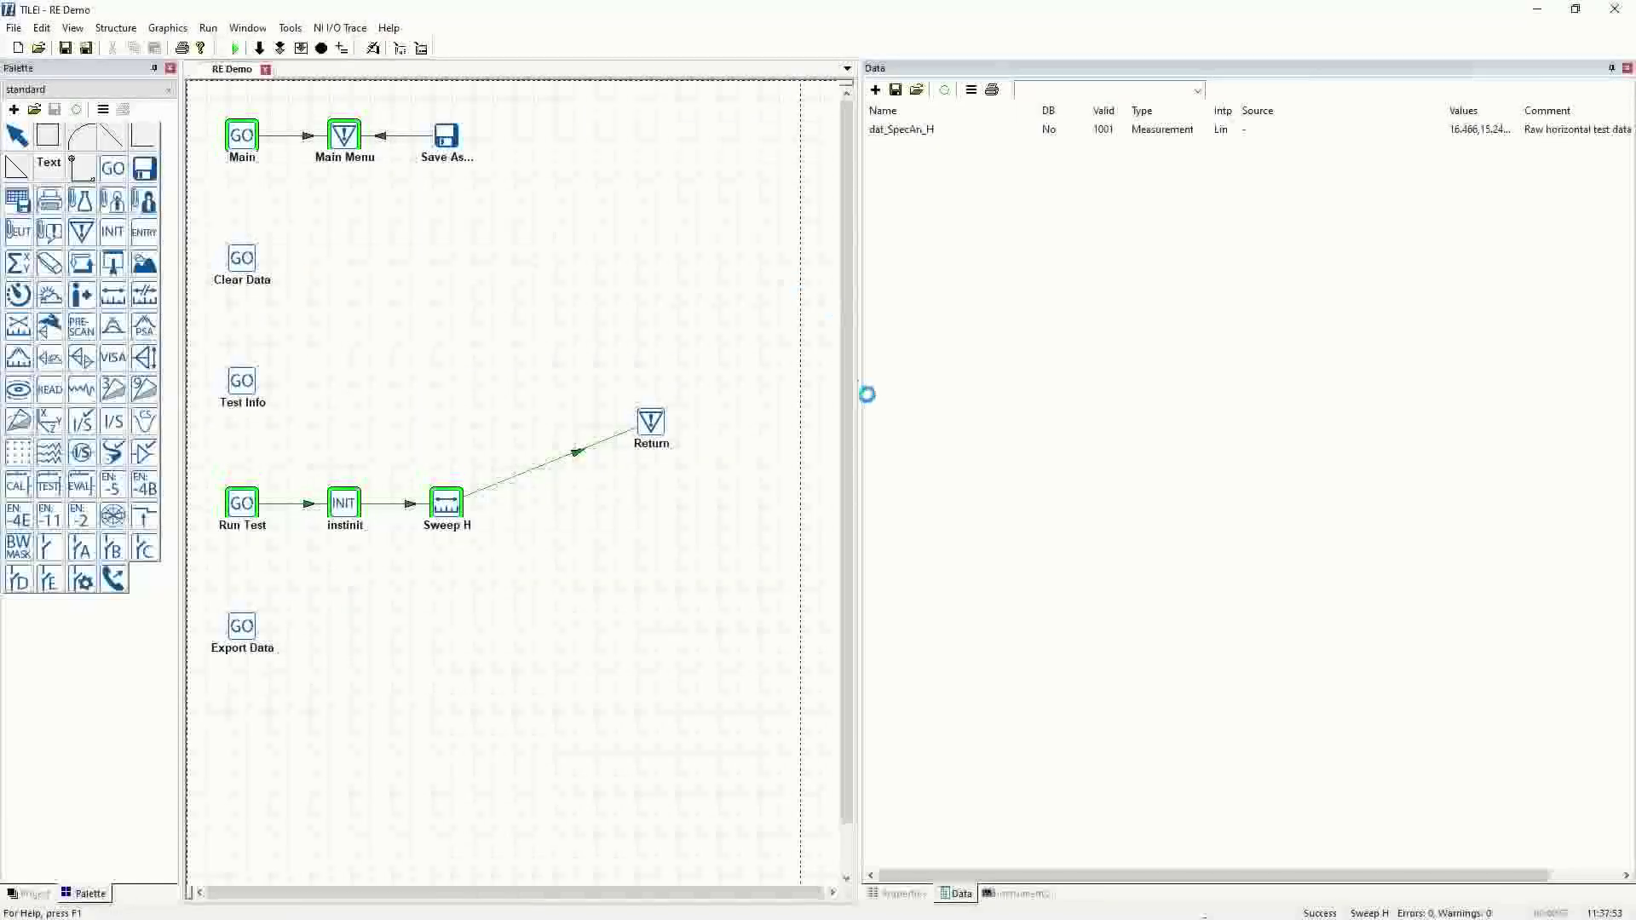
{"action": "left_click_drag", "start_coordinate": [829, 369], "coordinate": [548, 673]}
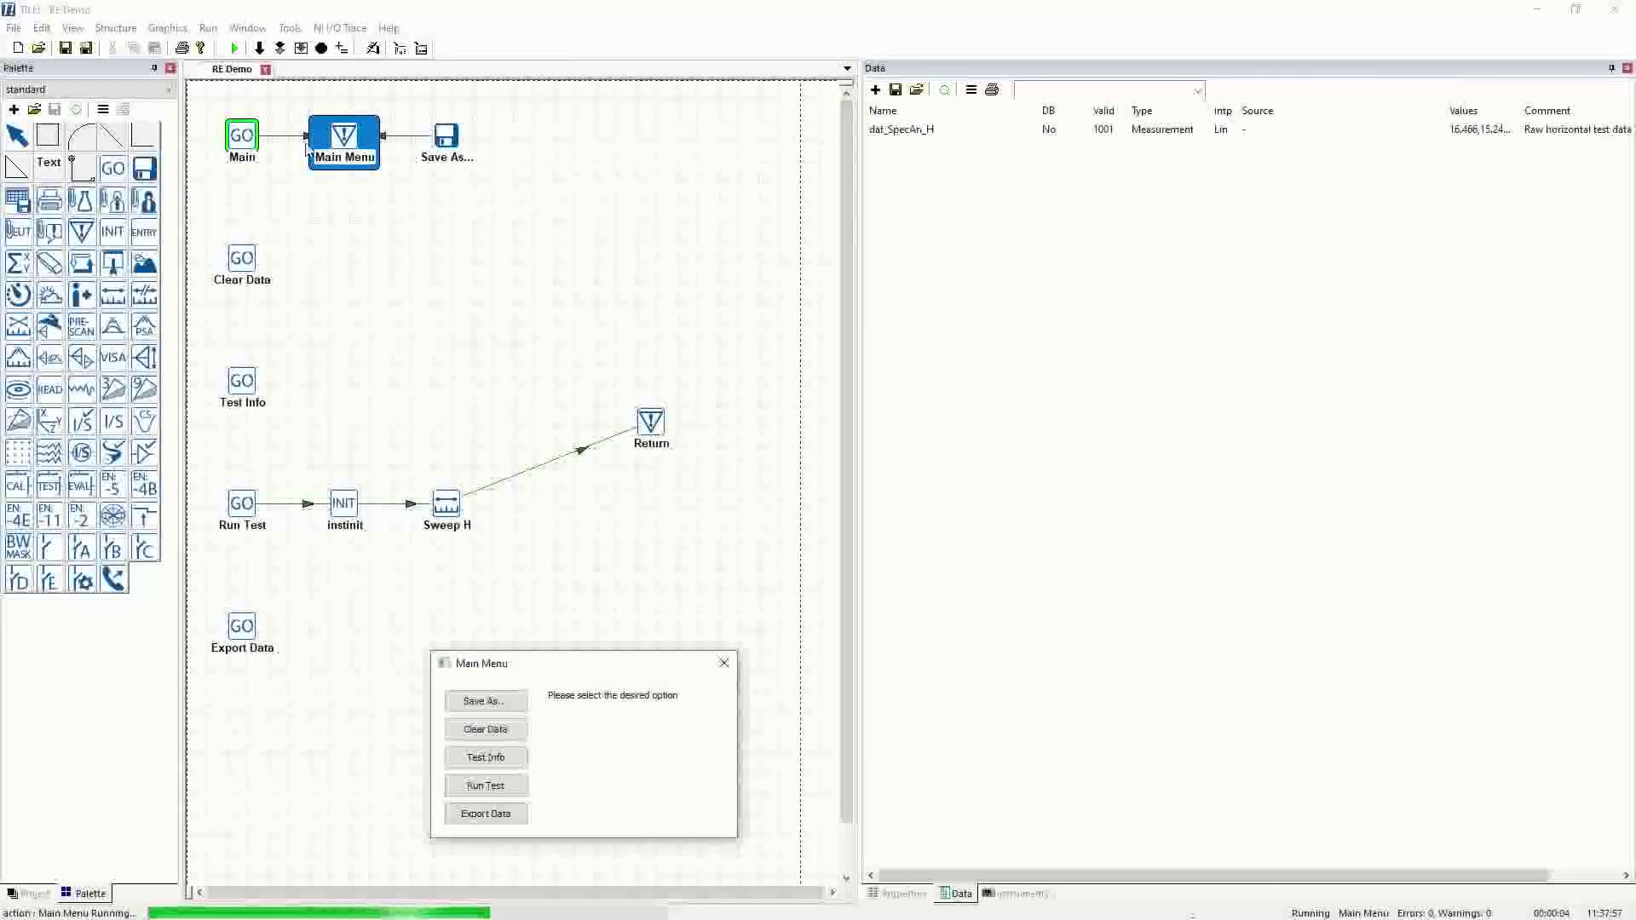
{"action": "left_click", "coordinate": [486, 784]}
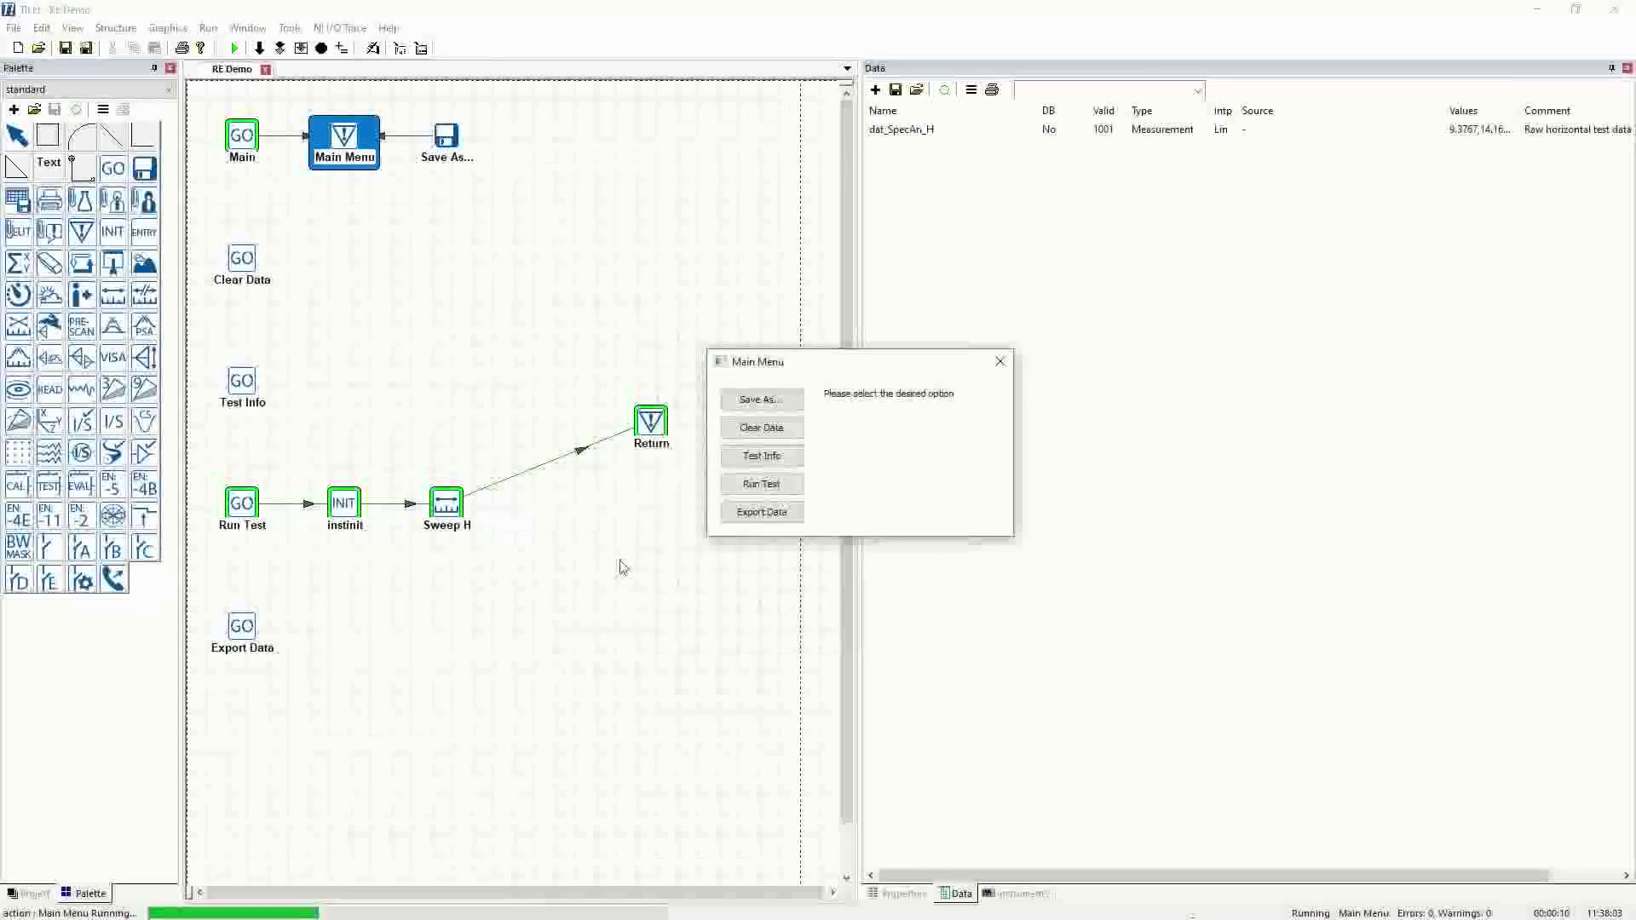
{"action": "left_click_drag", "start_coordinate": [861, 380], "coordinate": [510, 615]}
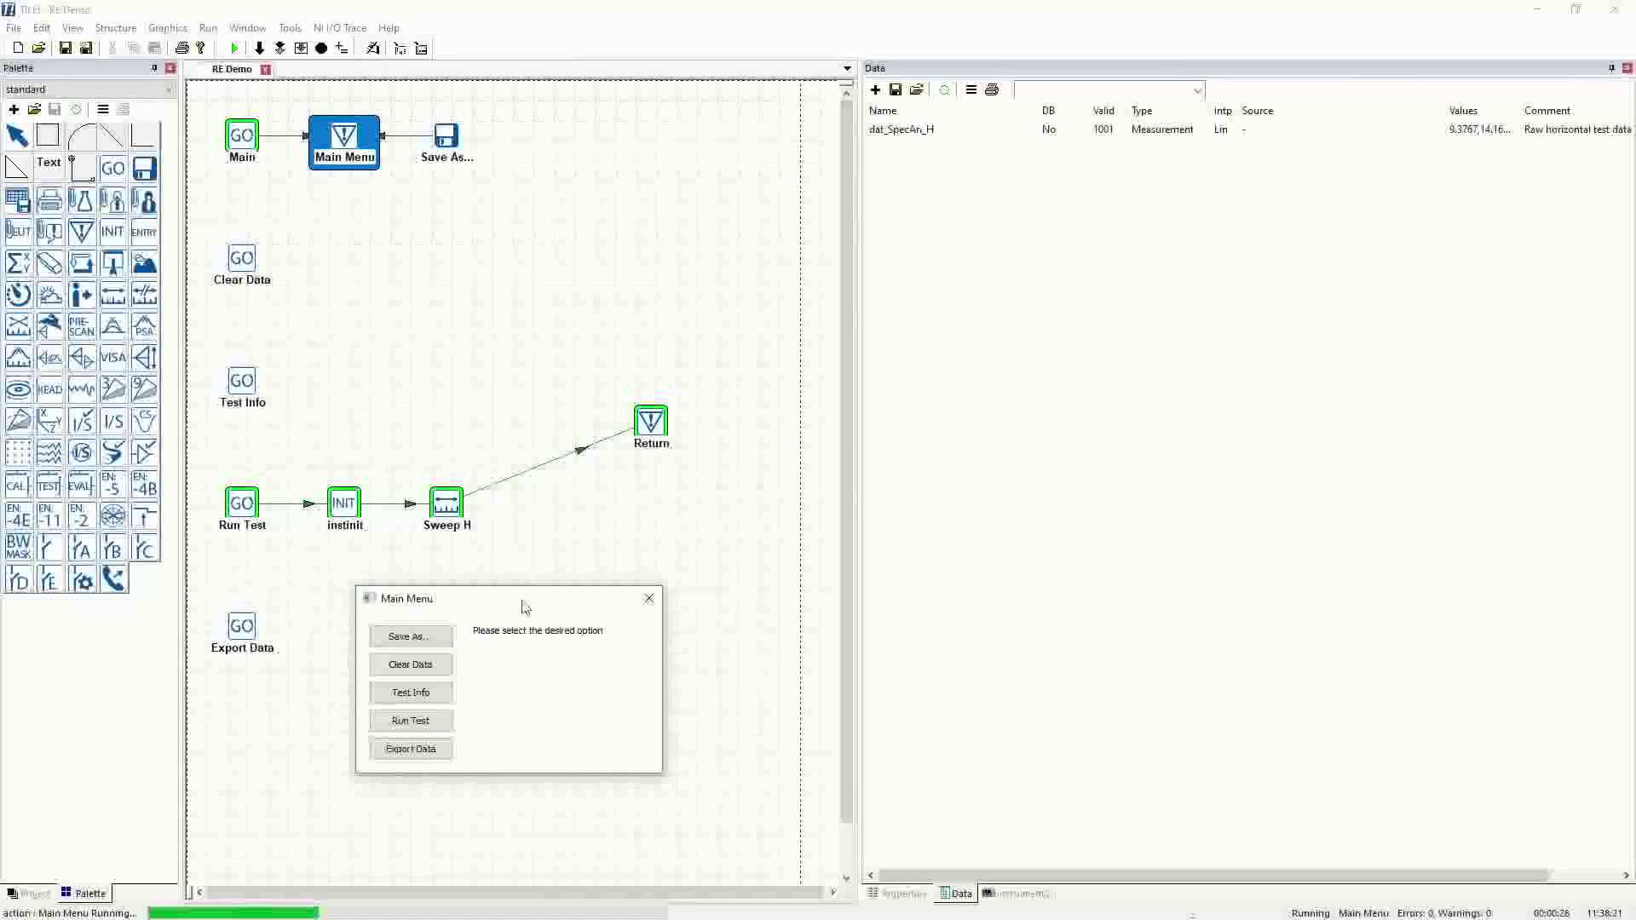
{"action": "left_click_drag", "start_coordinate": [527, 607], "coordinate": [565, 360]}
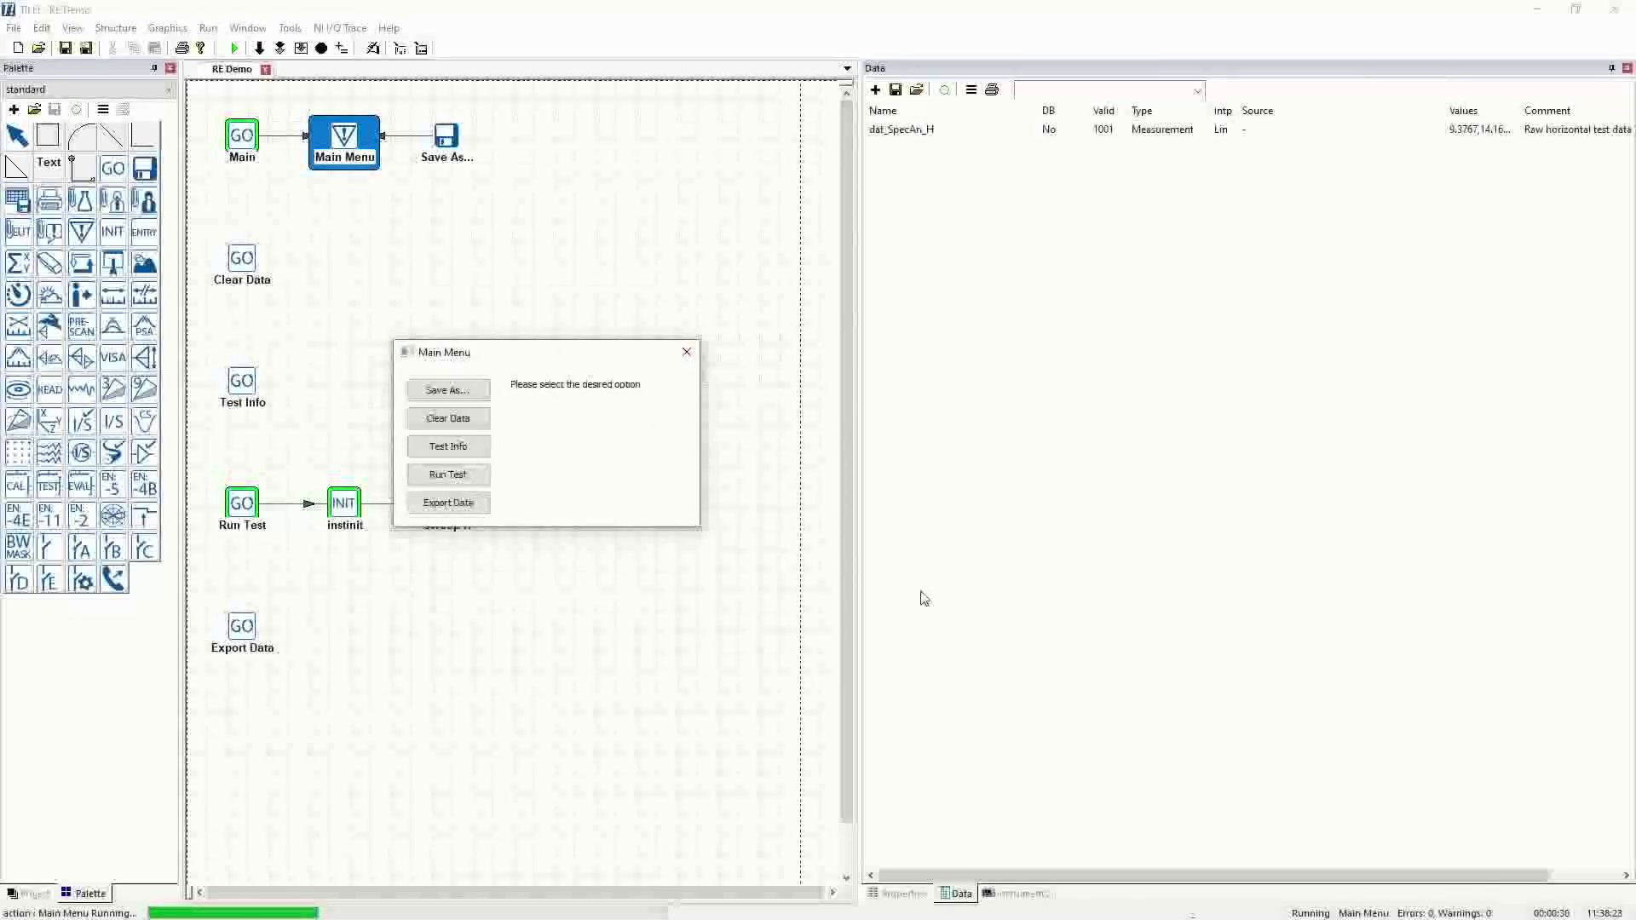
{"action": "left_click_drag", "start_coordinate": [572, 352], "coordinate": [405, 234]}
{"action": "left_click", "coordinate": [523, 219]}
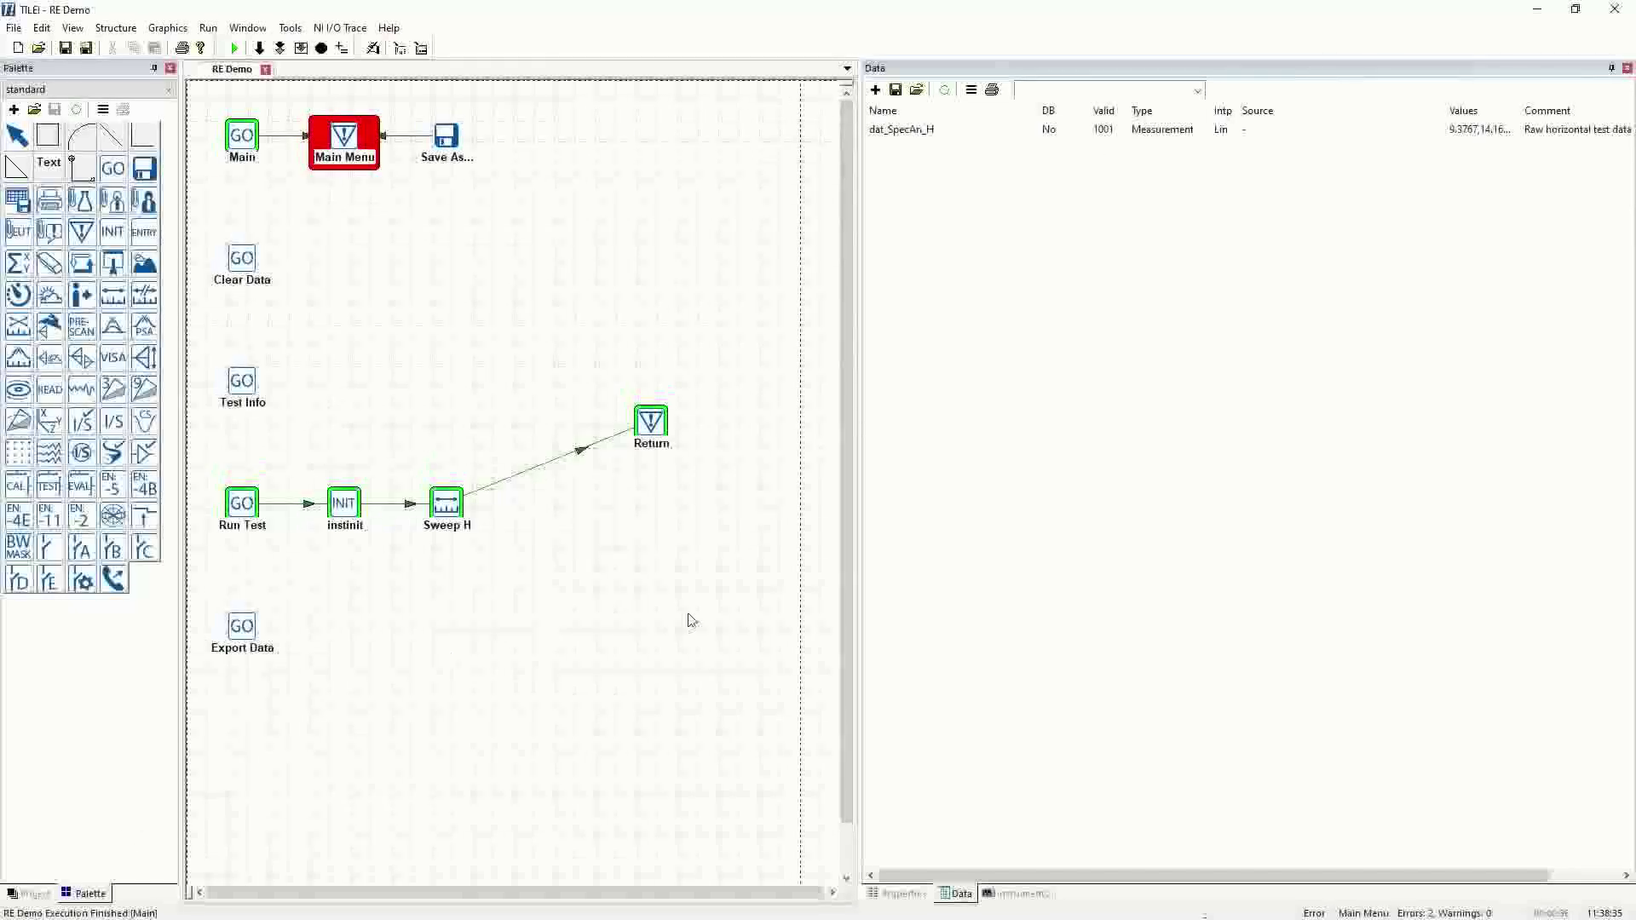
- Add a new graph to the project's graphs folder
{"action": "left_click", "coordinate": [34, 894]}
{"action": "left_click", "coordinate": [96, 897]}
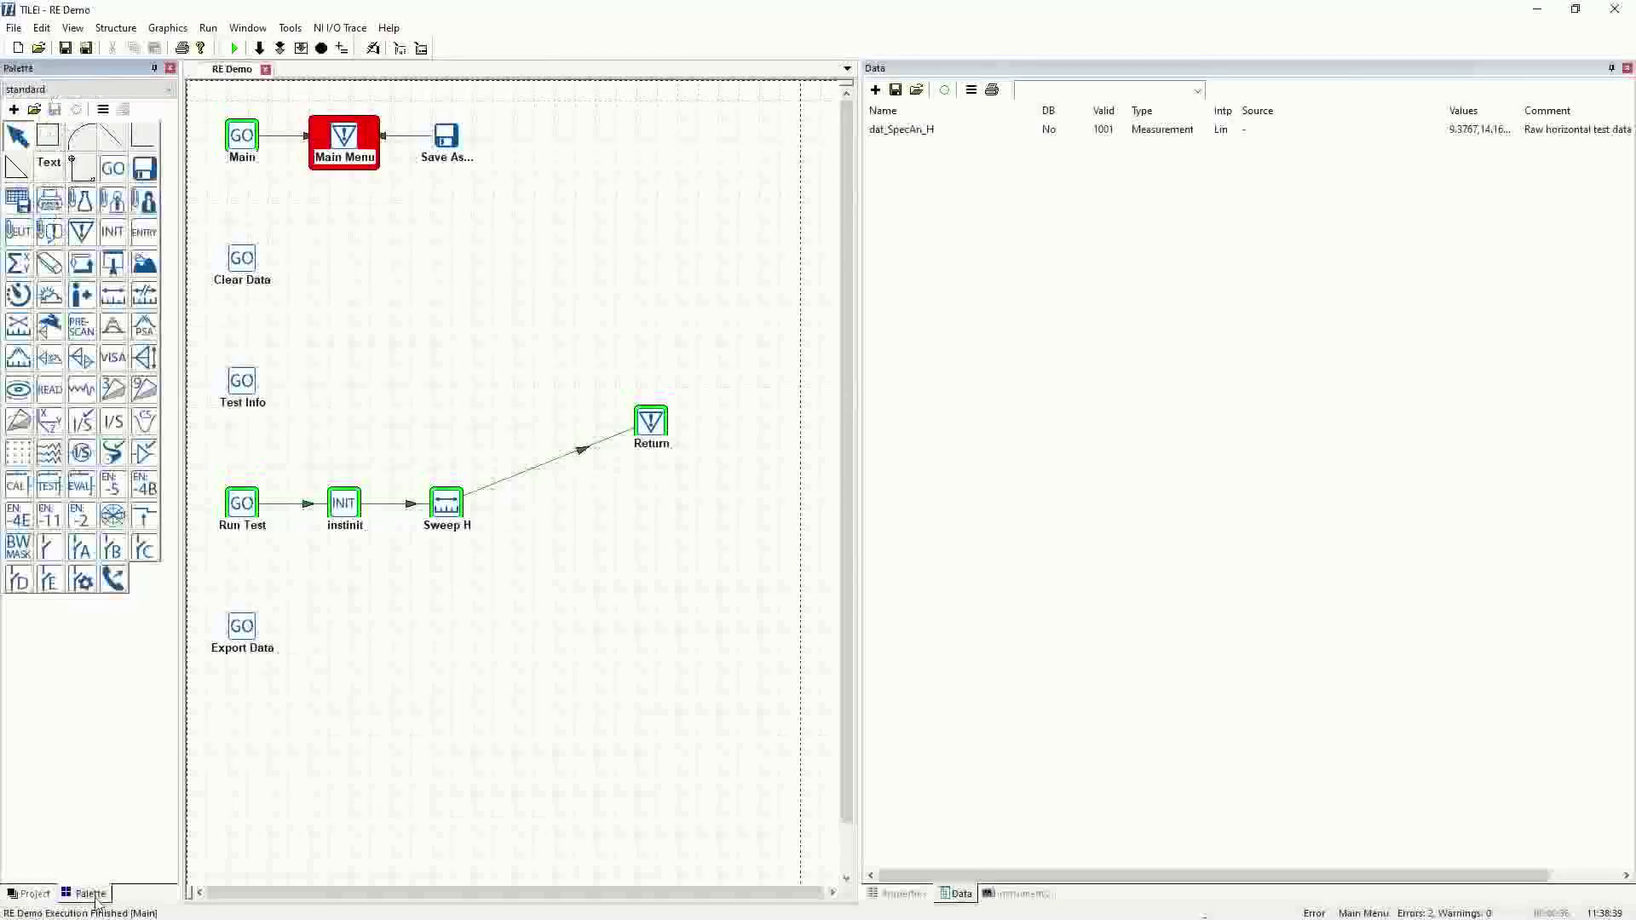
{"action": "left_click", "coordinate": [29, 897]}
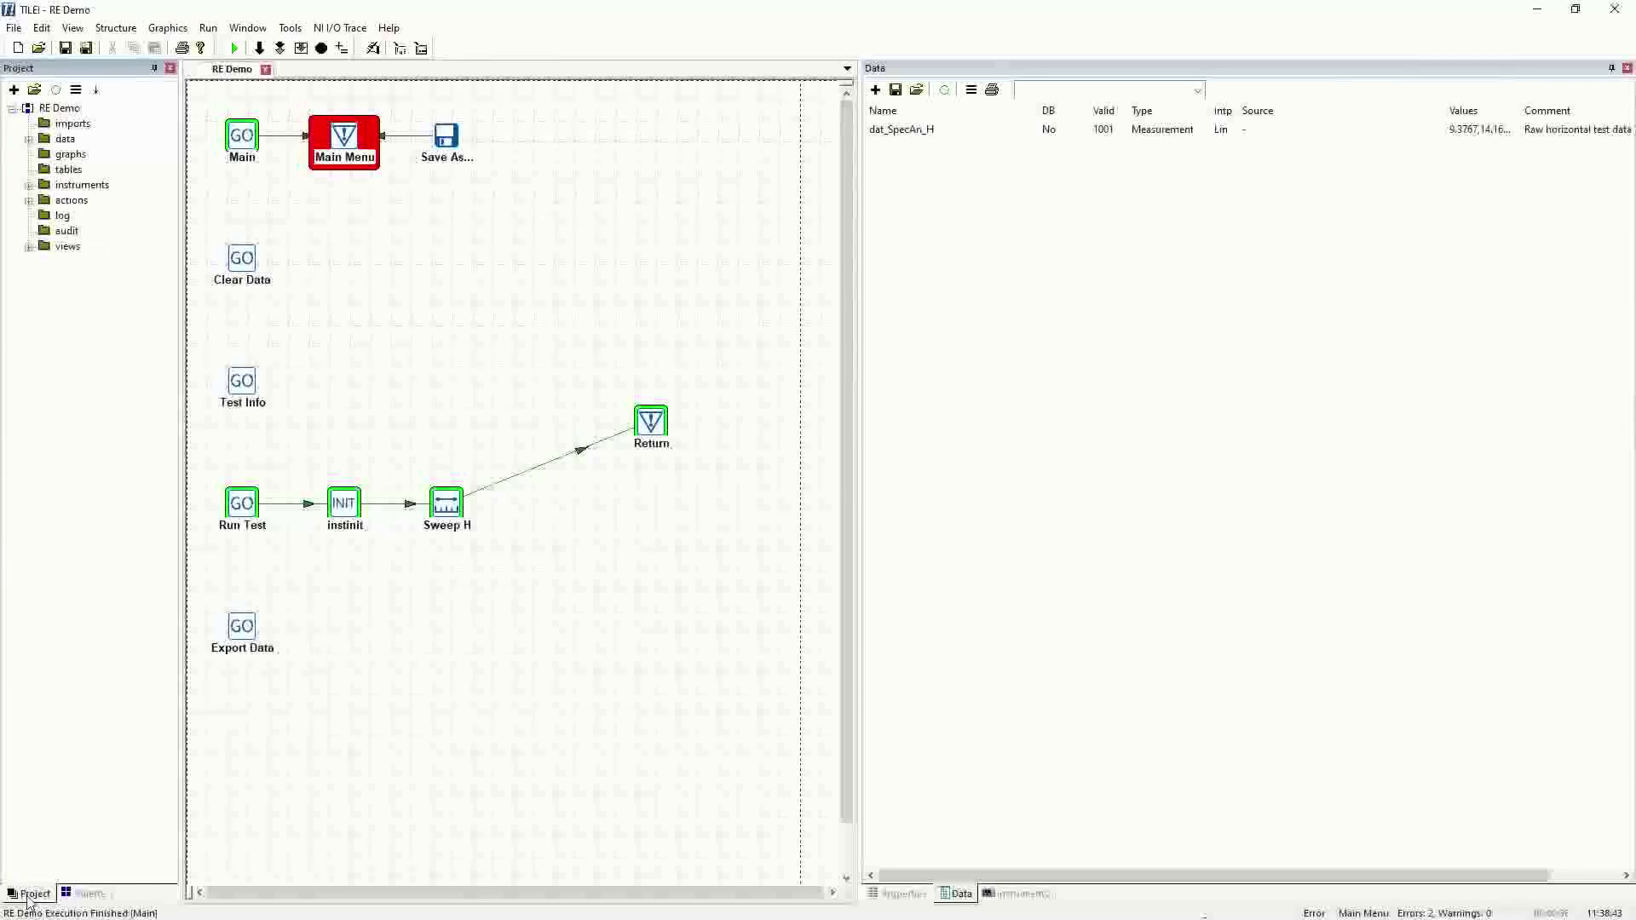
{"action": "right_click", "coordinate": [74, 158]}
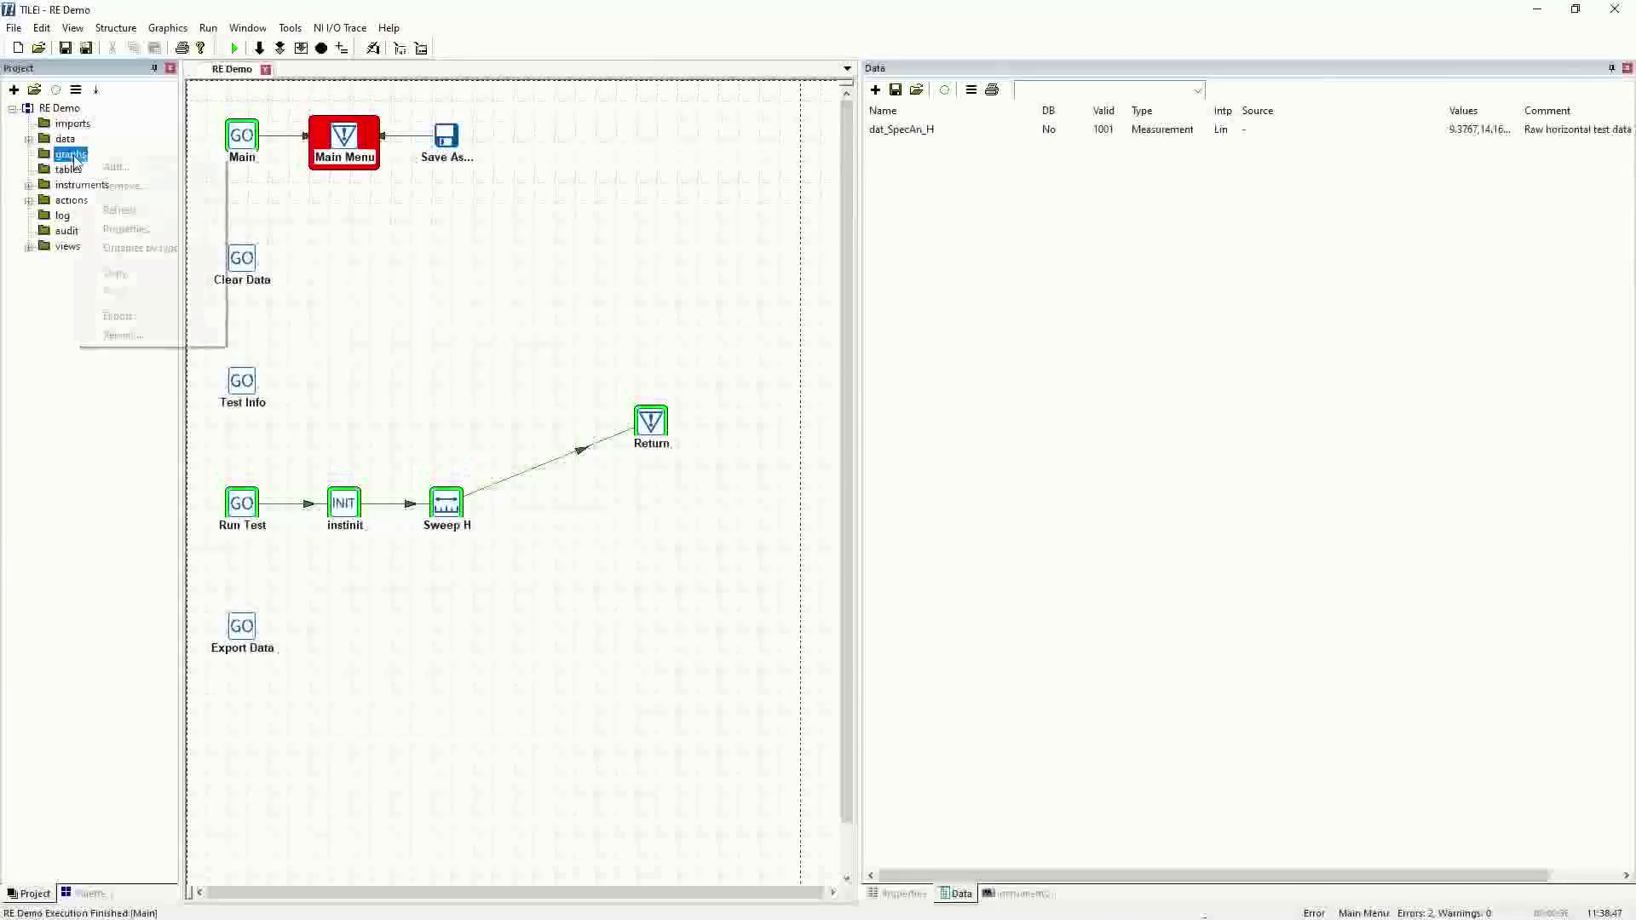
{"action": "left_click", "coordinate": [59, 162]}
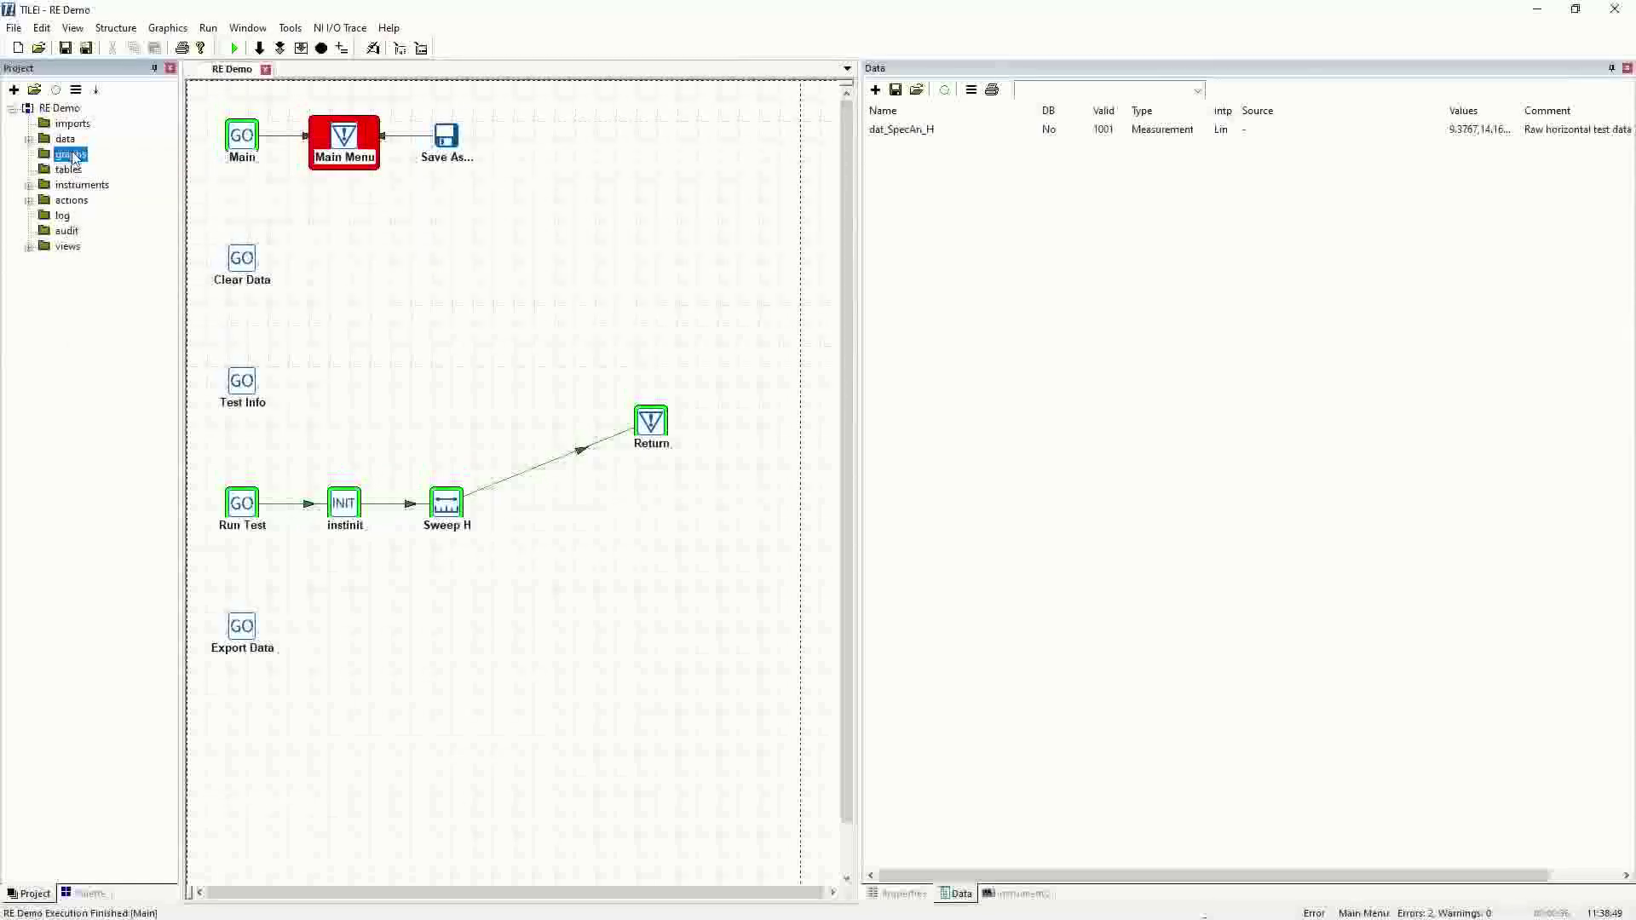
{"action": "left_click", "coordinate": [13, 89]}
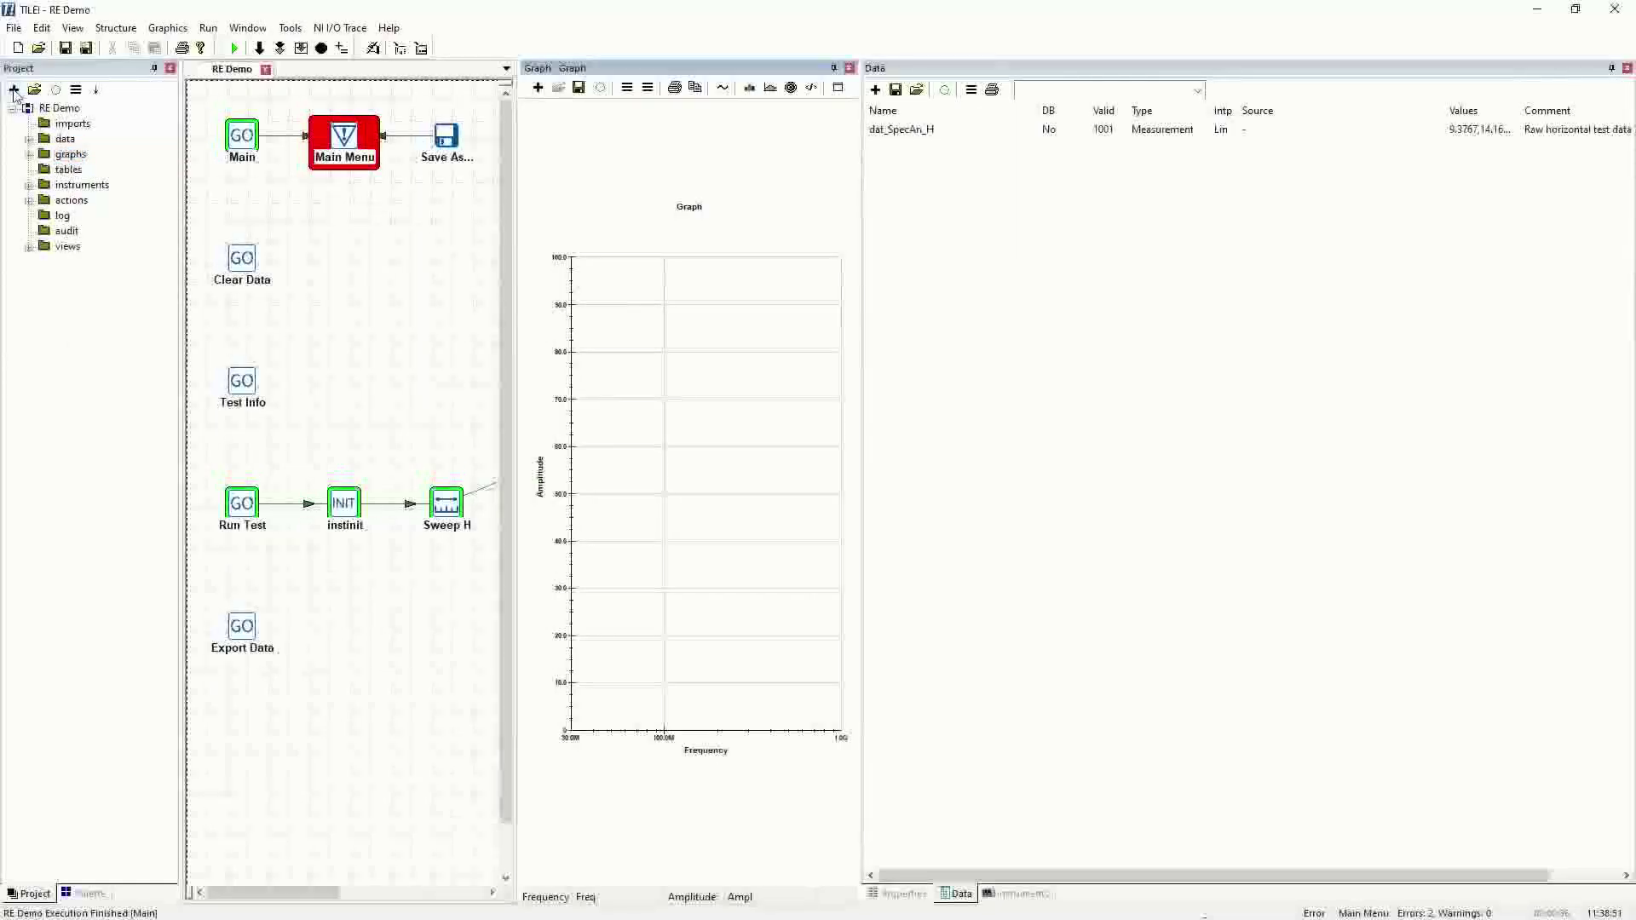
- Dock the new graph window together with the Data pane and widen that shared pane toward the flowchart
{"action": "left_click", "coordinate": [657, 89]}
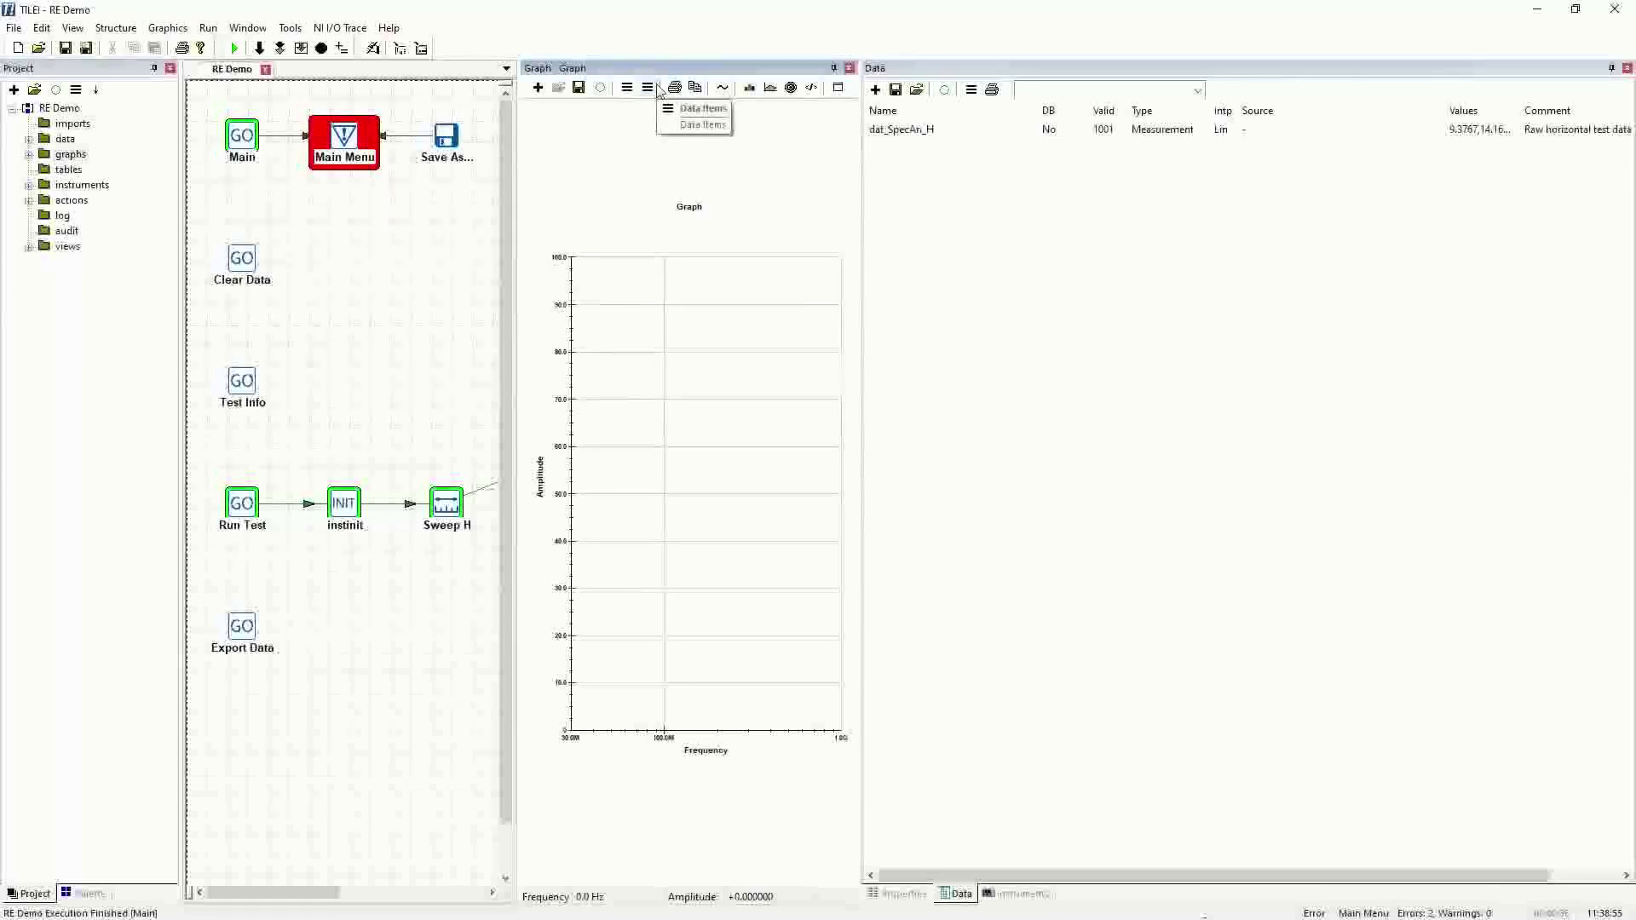
{"action": "left_click", "coordinate": [676, 72]}
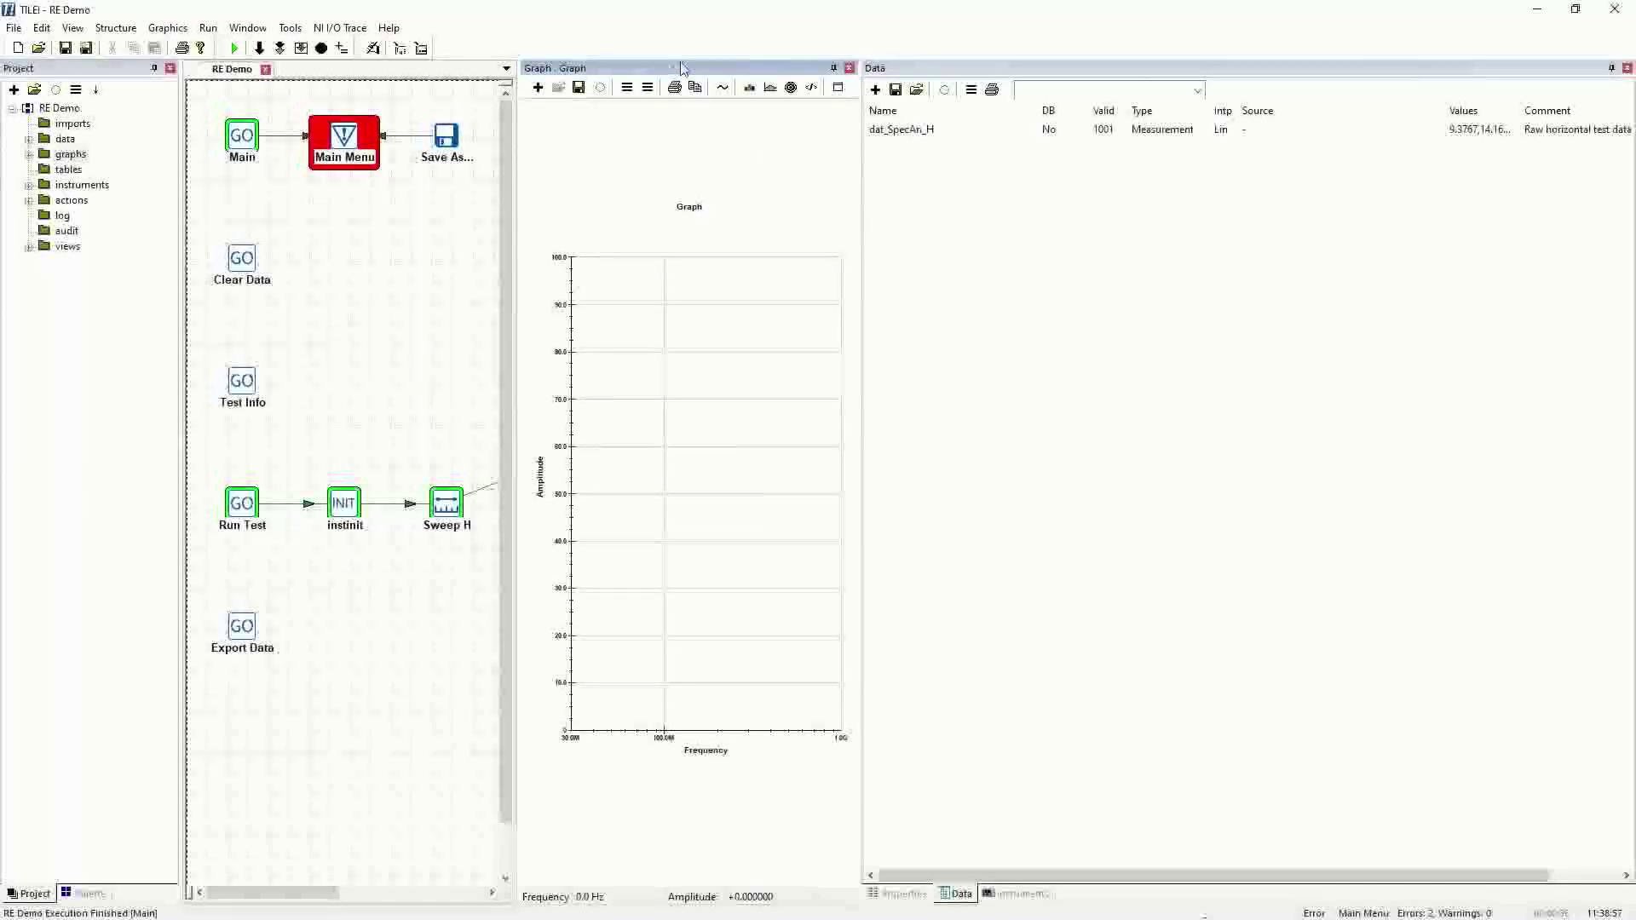
{"action": "left_click_drag", "start_coordinate": [682, 69], "coordinate": [1018, 68]}
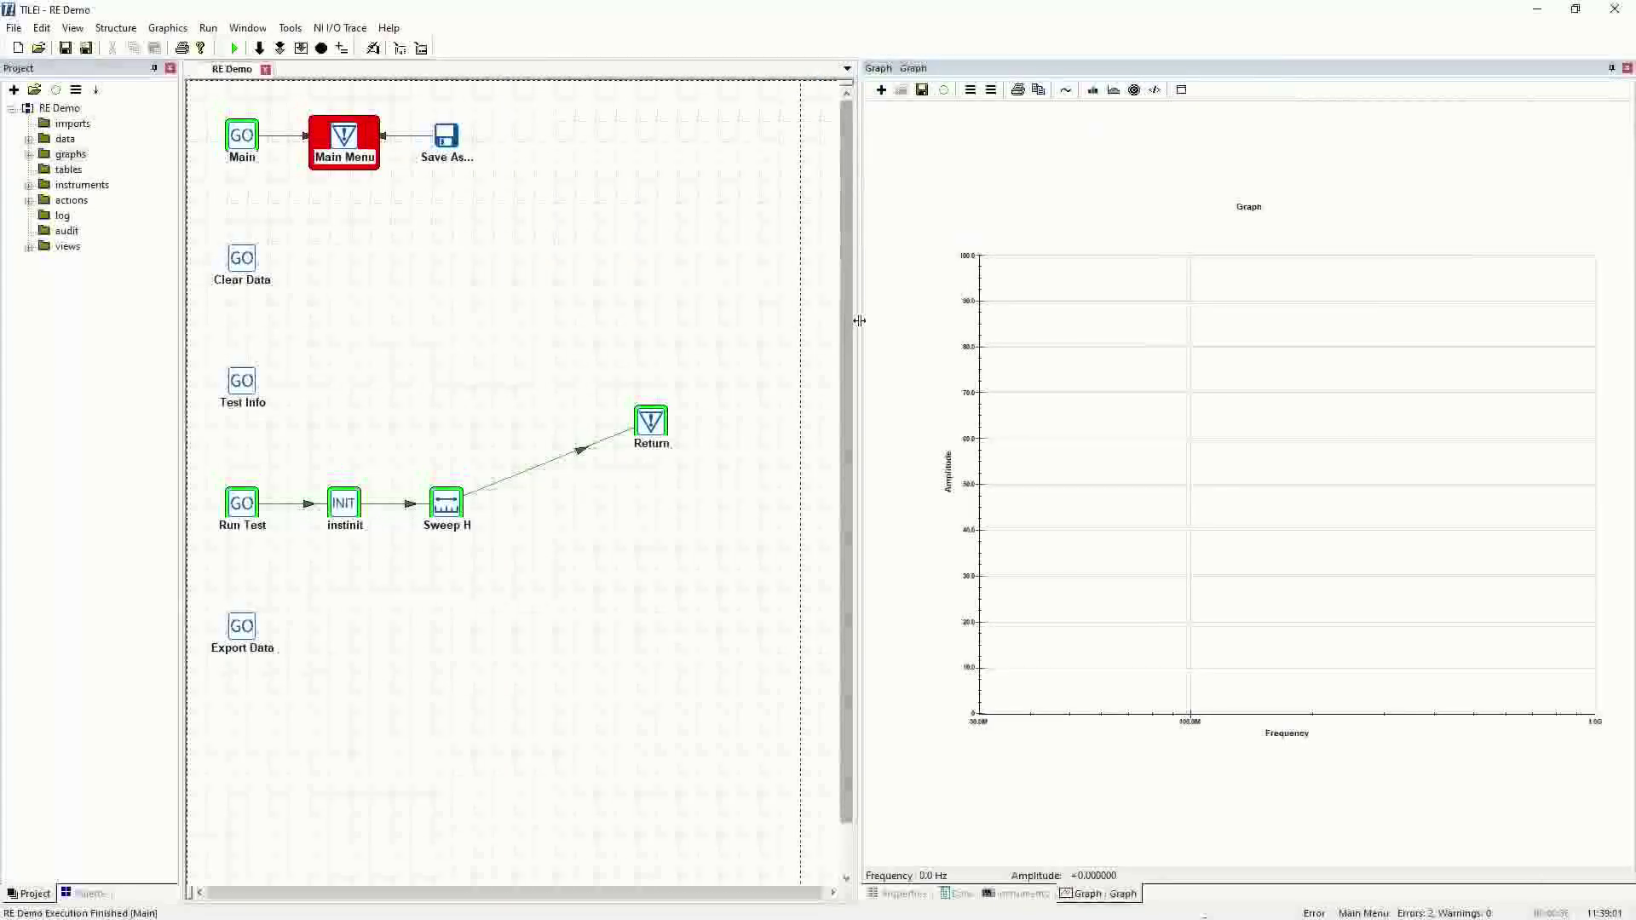
{"action": "left_click_drag", "start_coordinate": [859, 320], "coordinate": [744, 336]}
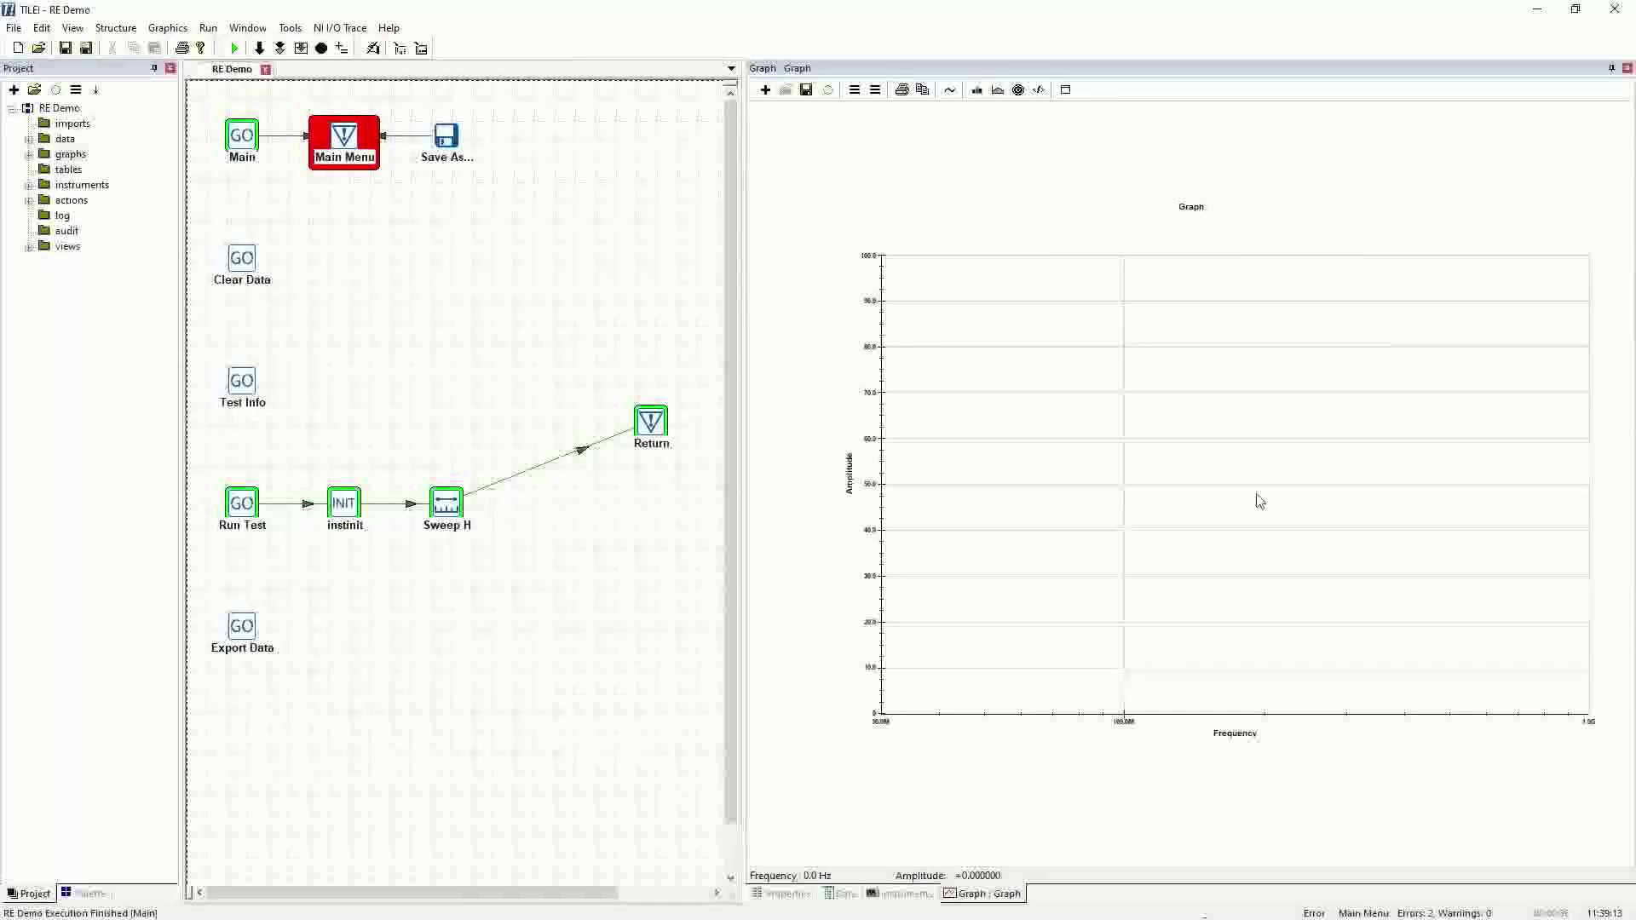
- Add dat_SpecAn_H to the graph's displayed data and set its line color to Lt Blue
{"action": "left_click", "coordinate": [875, 94]}
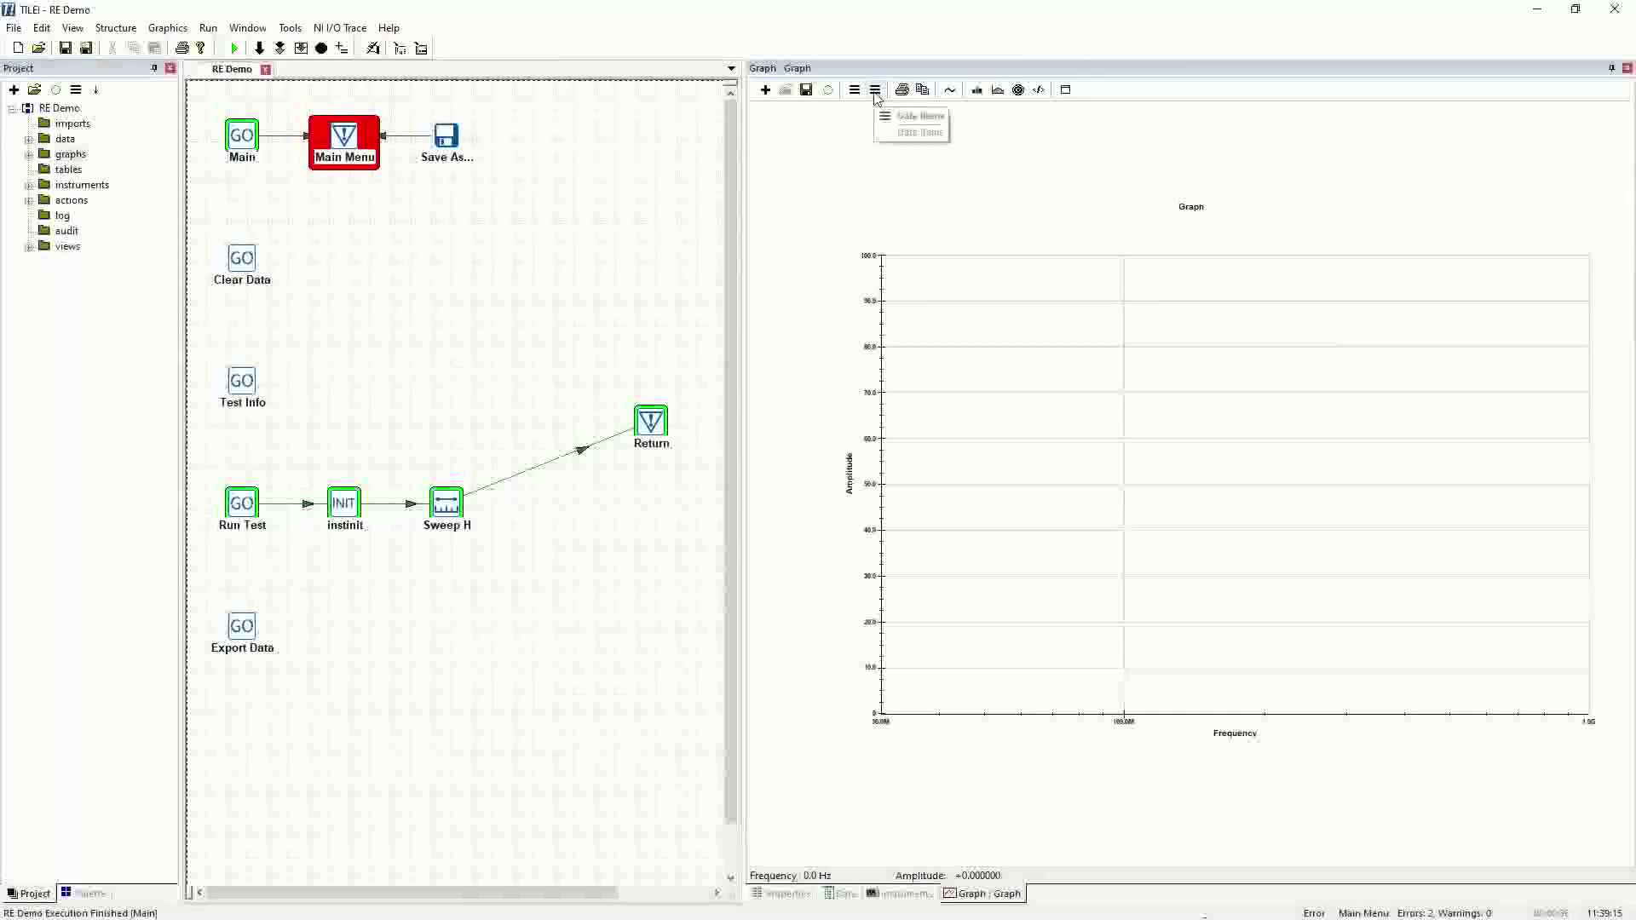
{"action": "left_click", "coordinate": [875, 90]}
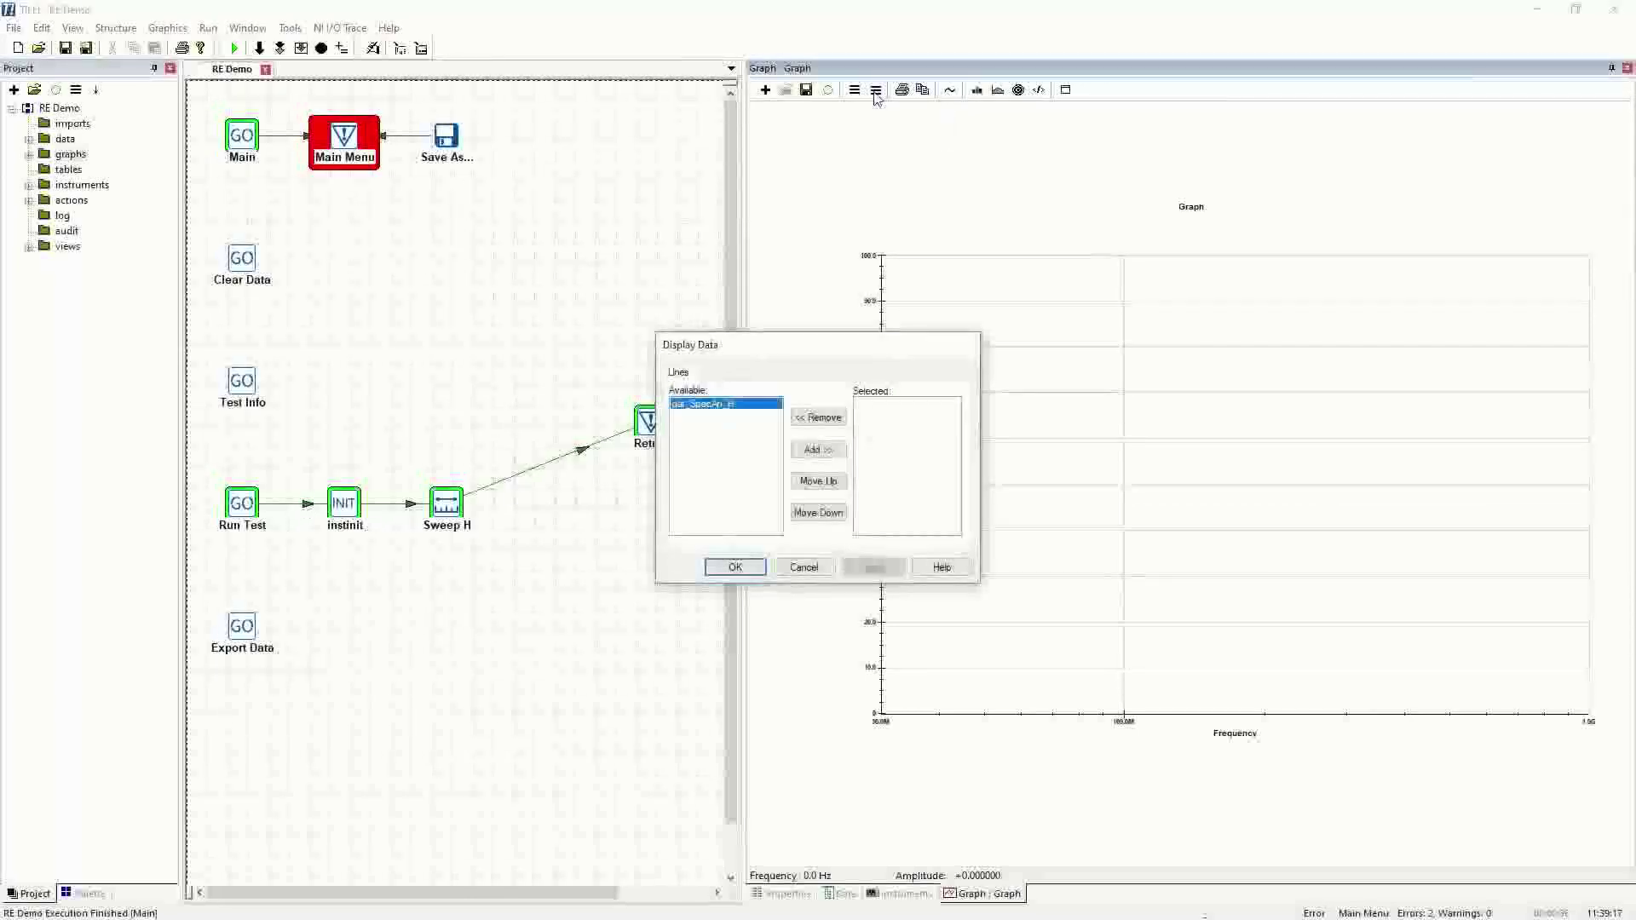
{"action": "left_click", "coordinate": [817, 451]}
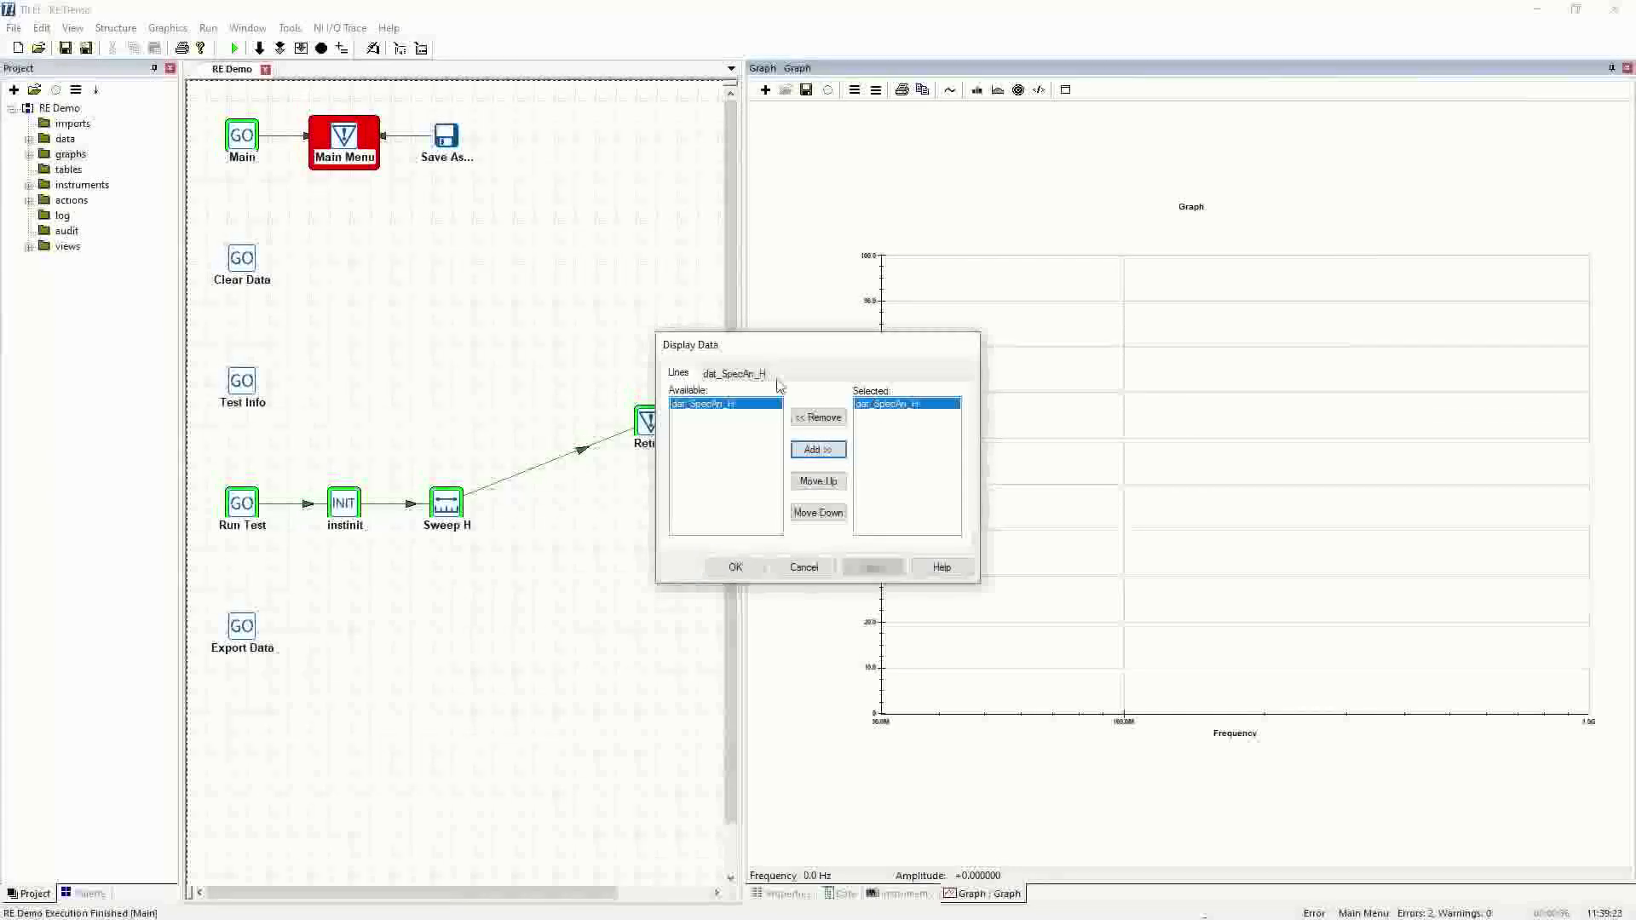
{"action": "left_click", "coordinate": [746, 377]}
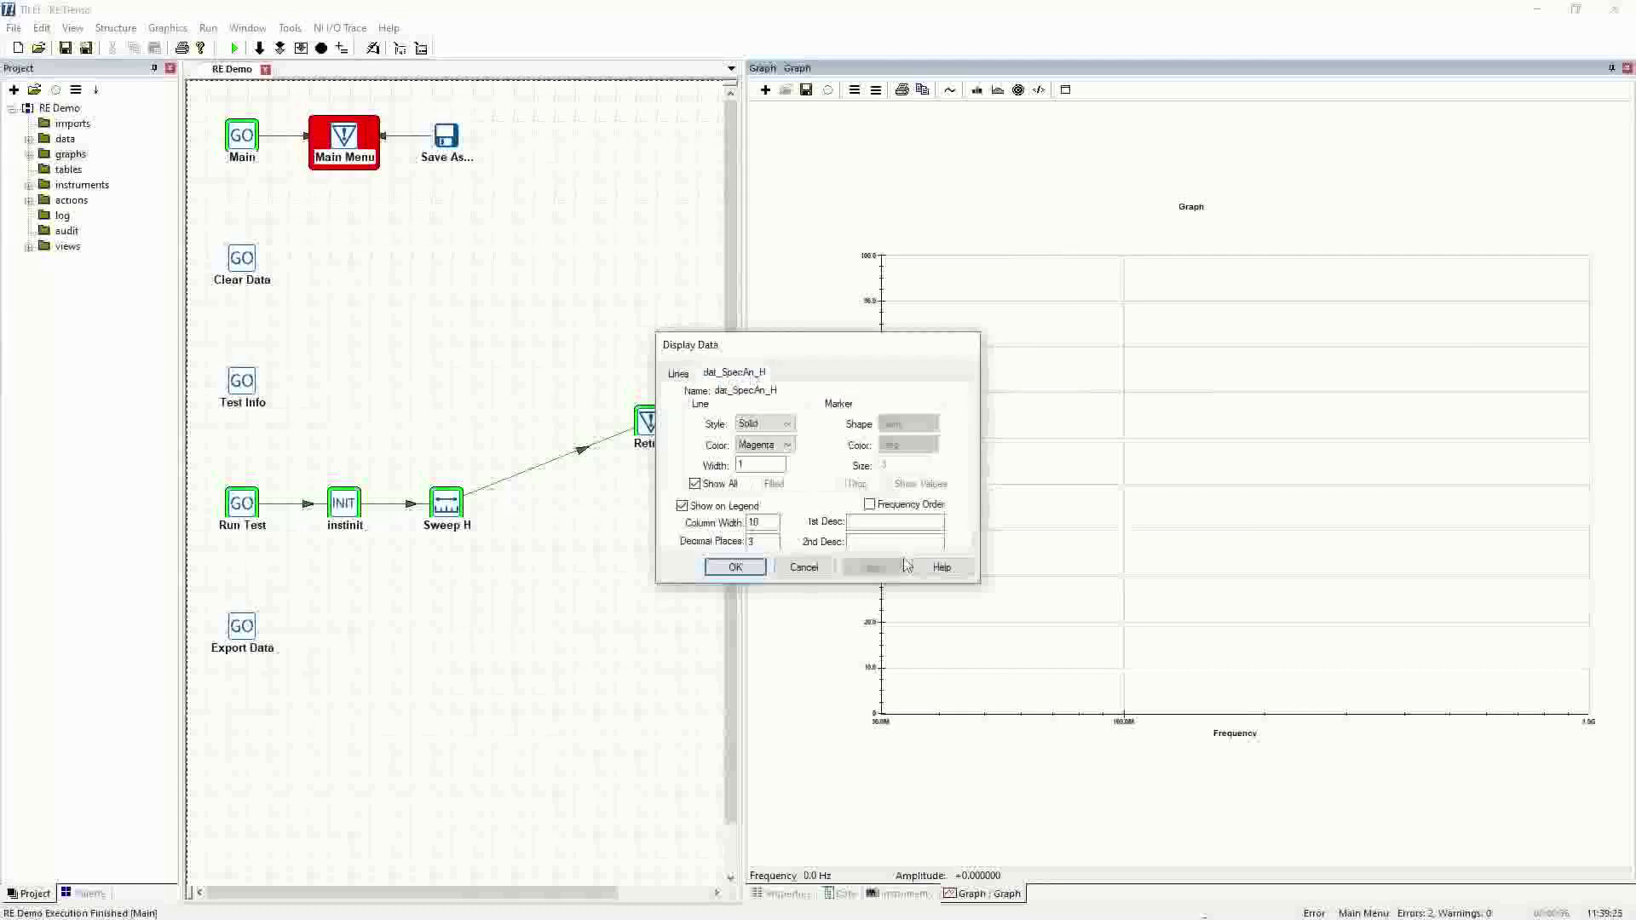
{"action": "left_click", "coordinate": [787, 446]}
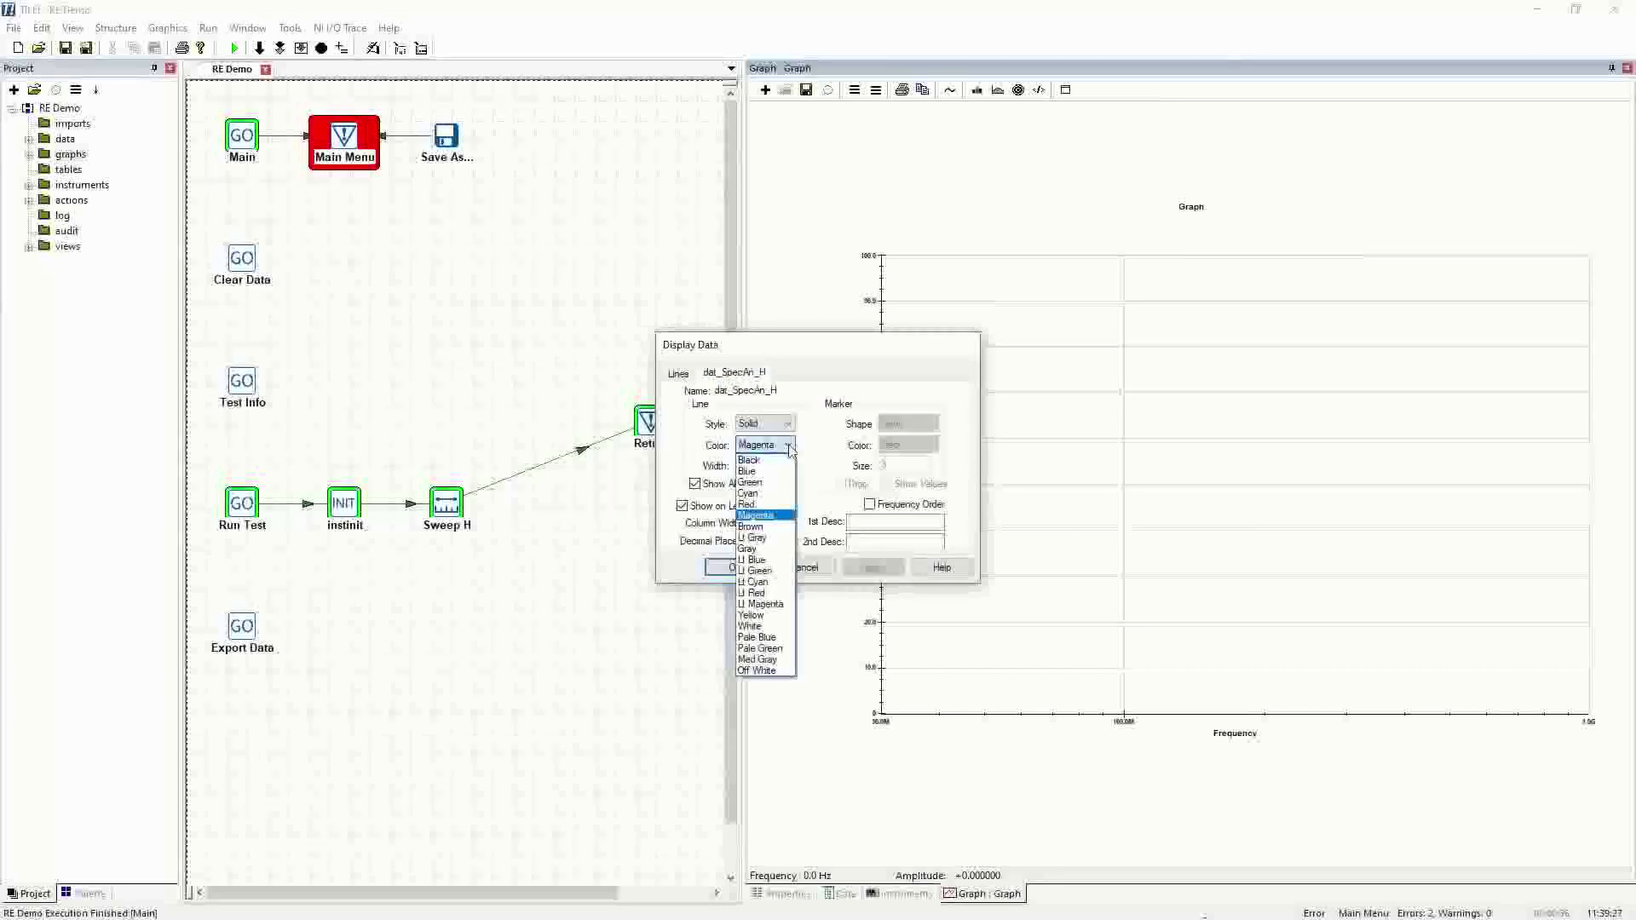
{"action": "left_click", "coordinate": [754, 559]}
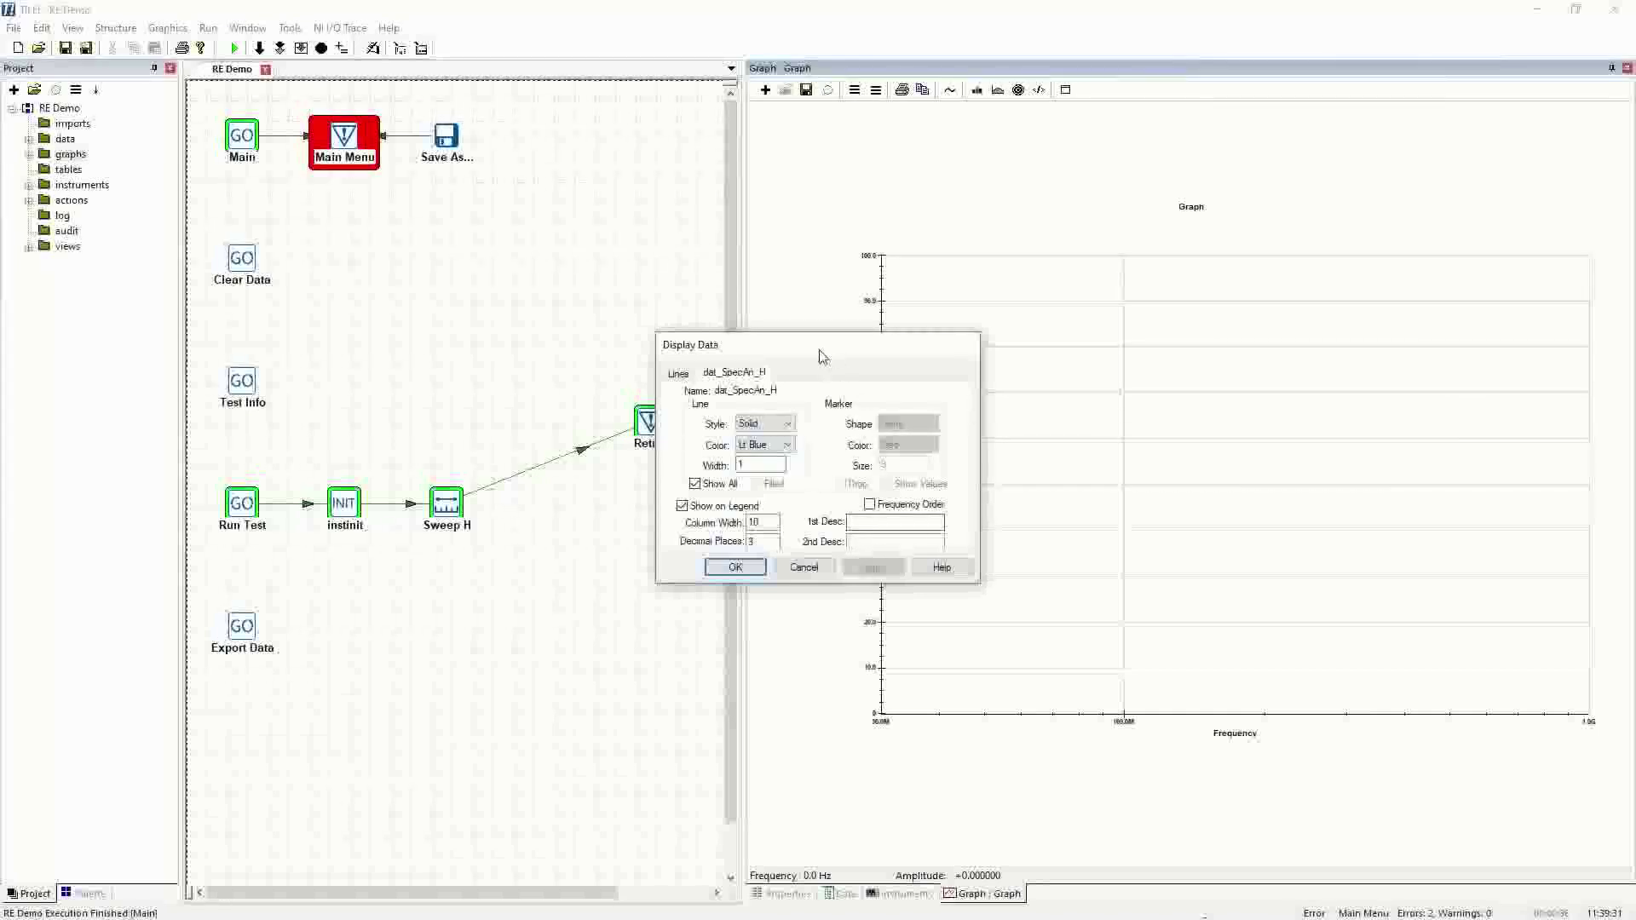
{"action": "left_click", "coordinate": [735, 569]}
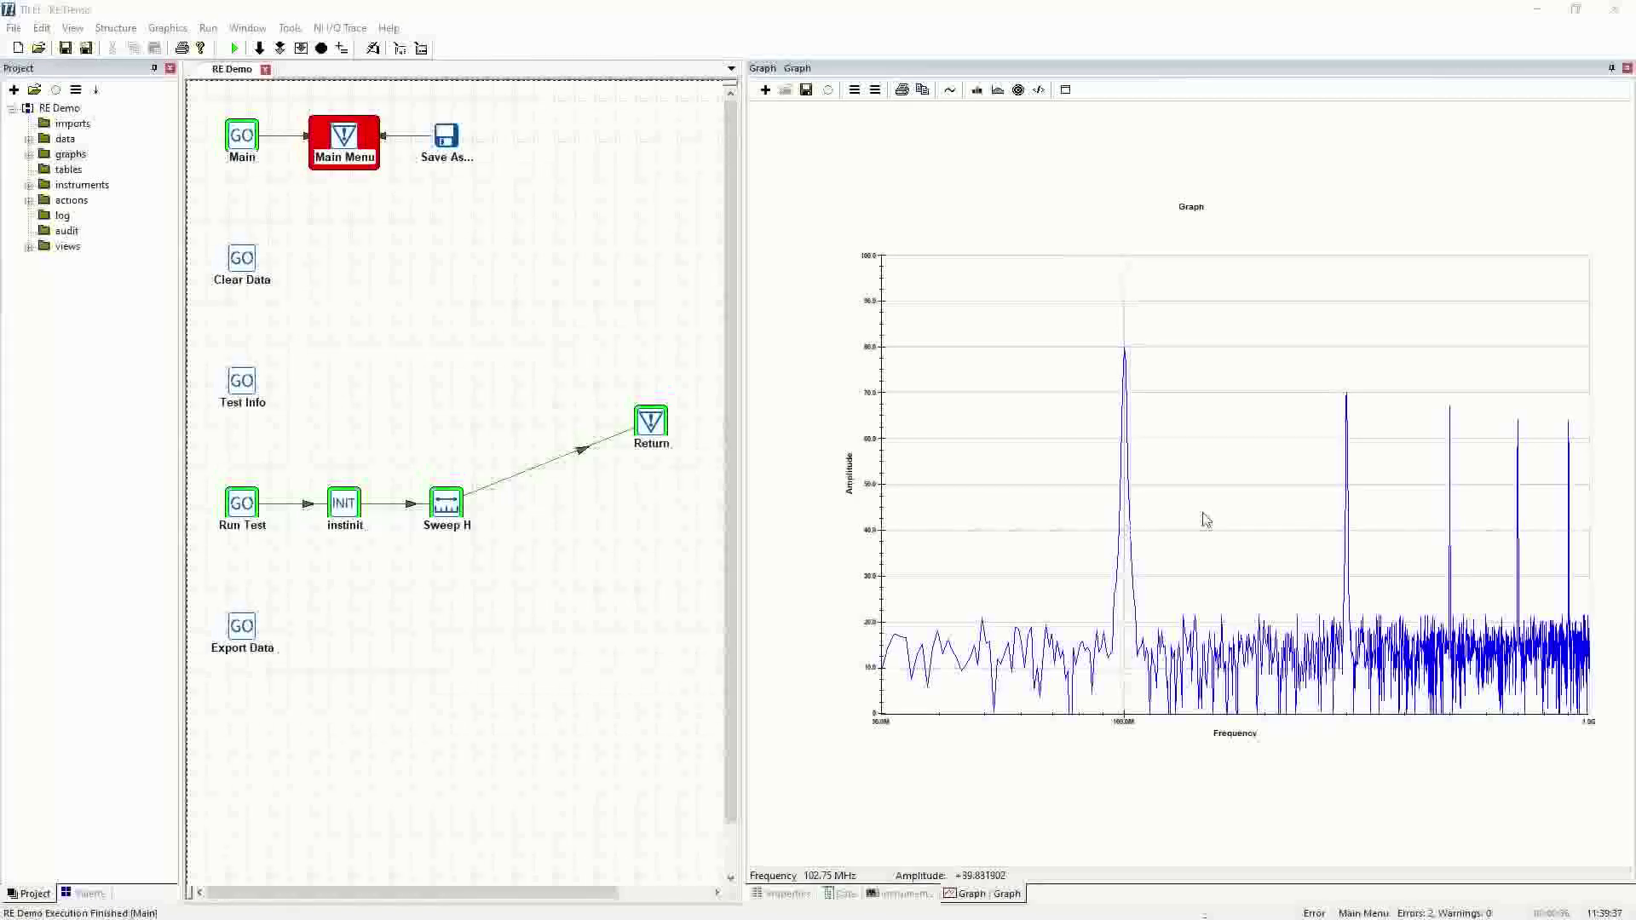
- Run the profile, execute Run Test to check the graphed sweep with the Main Menu moved clear, and close the menu to end execution
{"action": "left_click", "coordinate": [237, 49]}
{"action": "left_click", "coordinate": [281, 70]}
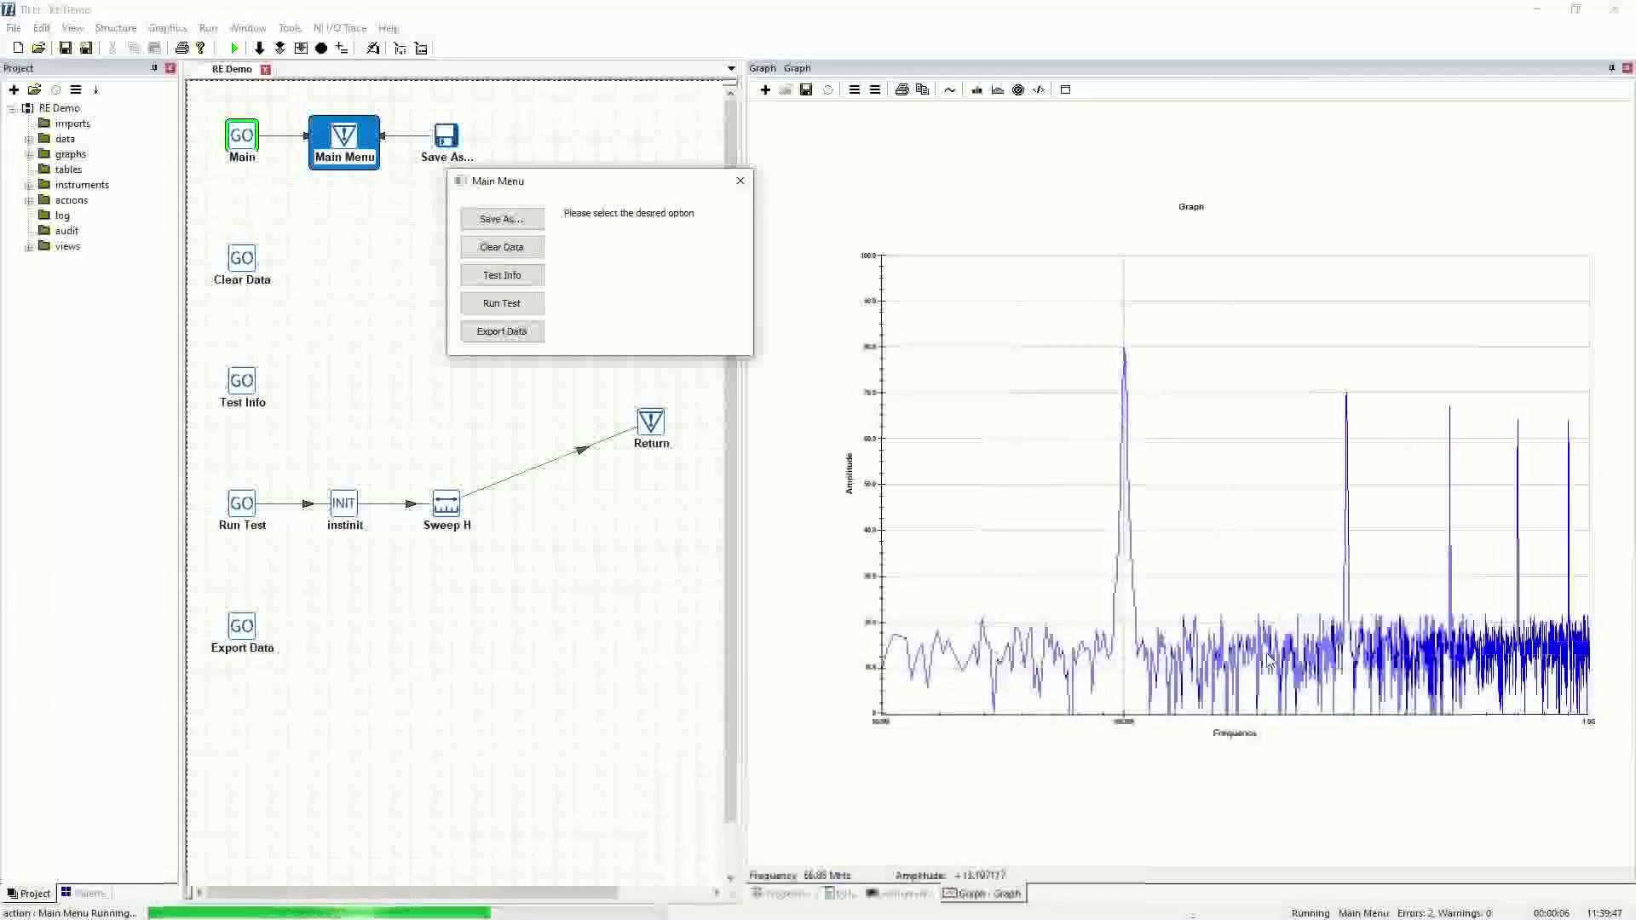
{"action": "left_click", "coordinate": [517, 304]}
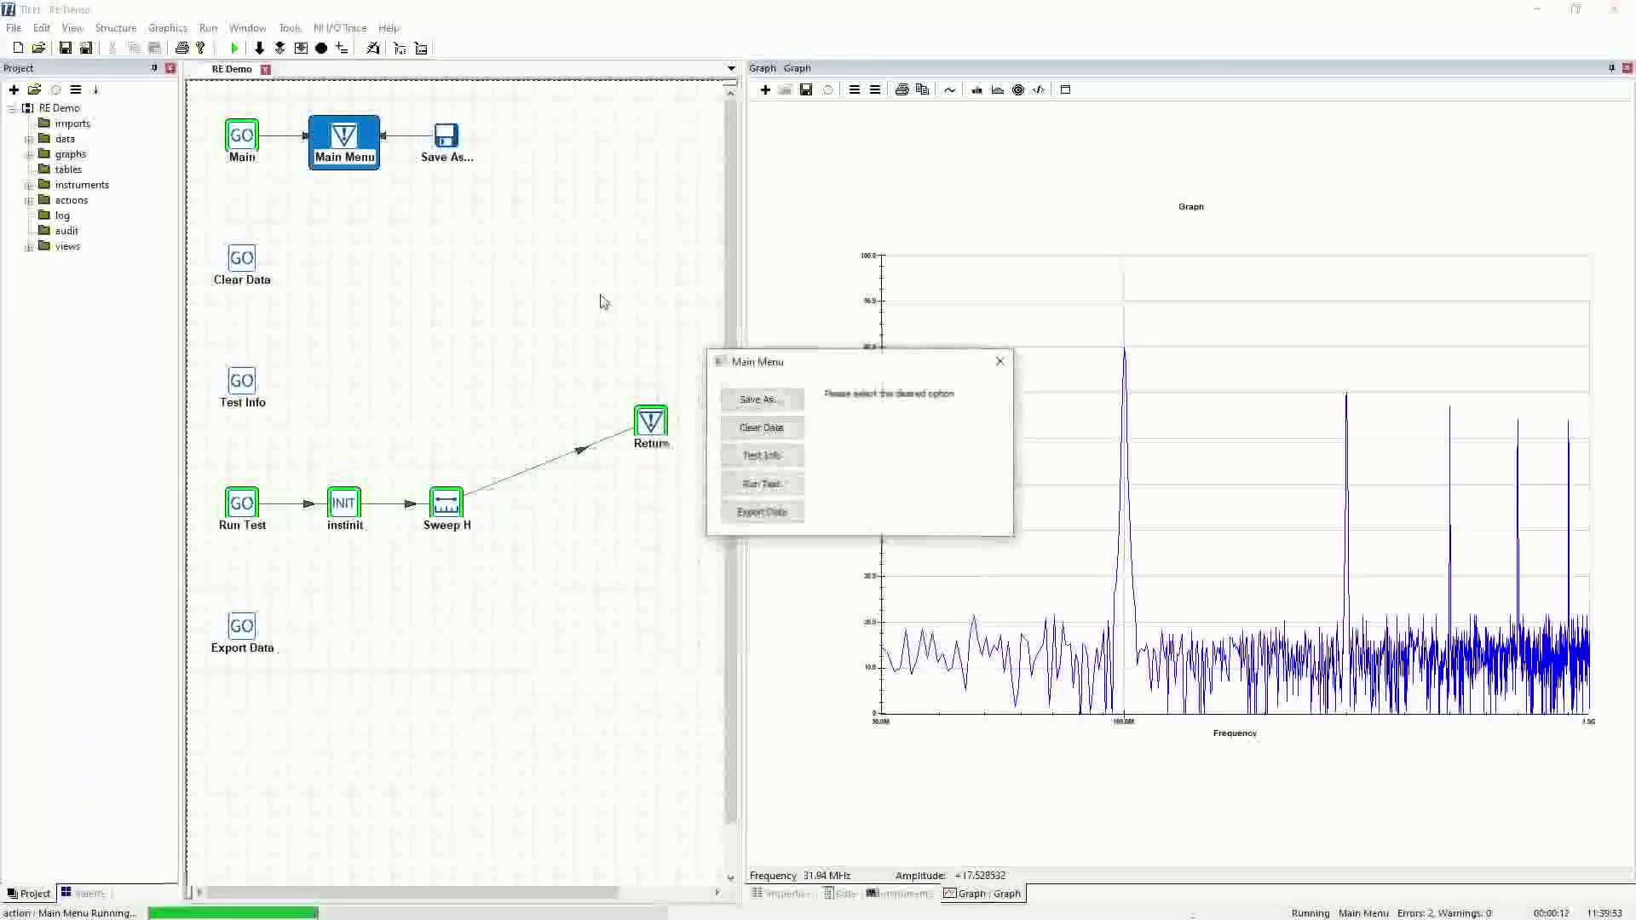
{"action": "left_click_drag", "start_coordinate": [846, 367], "coordinate": [521, 662]}
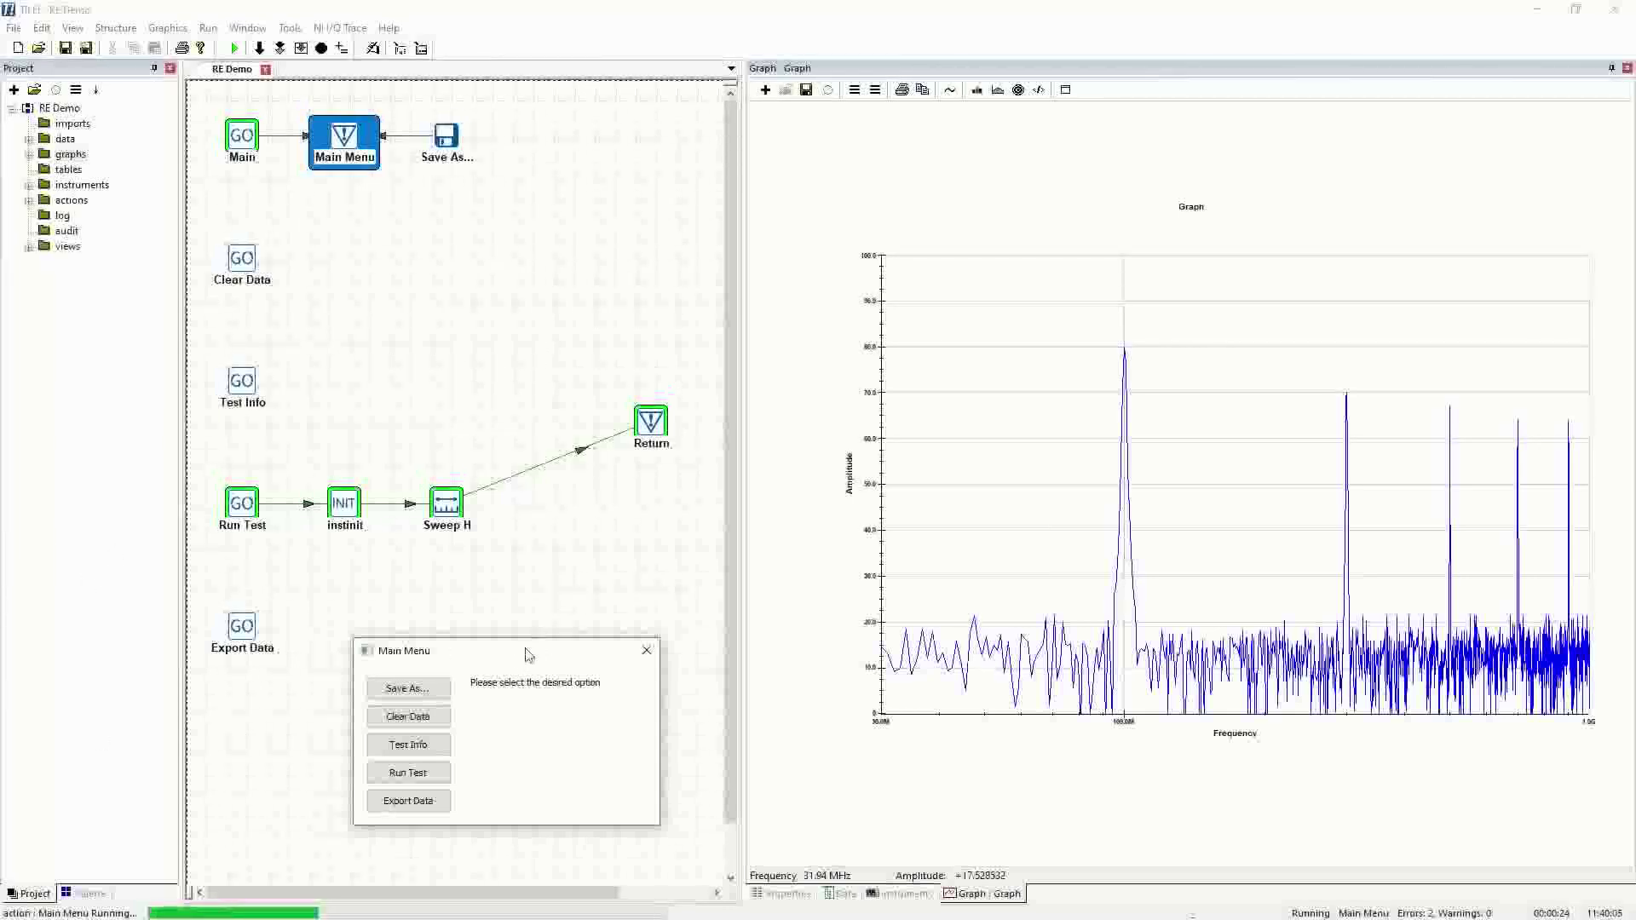
{"action": "left_click_drag", "start_coordinate": [529, 655], "coordinate": [425, 687]}
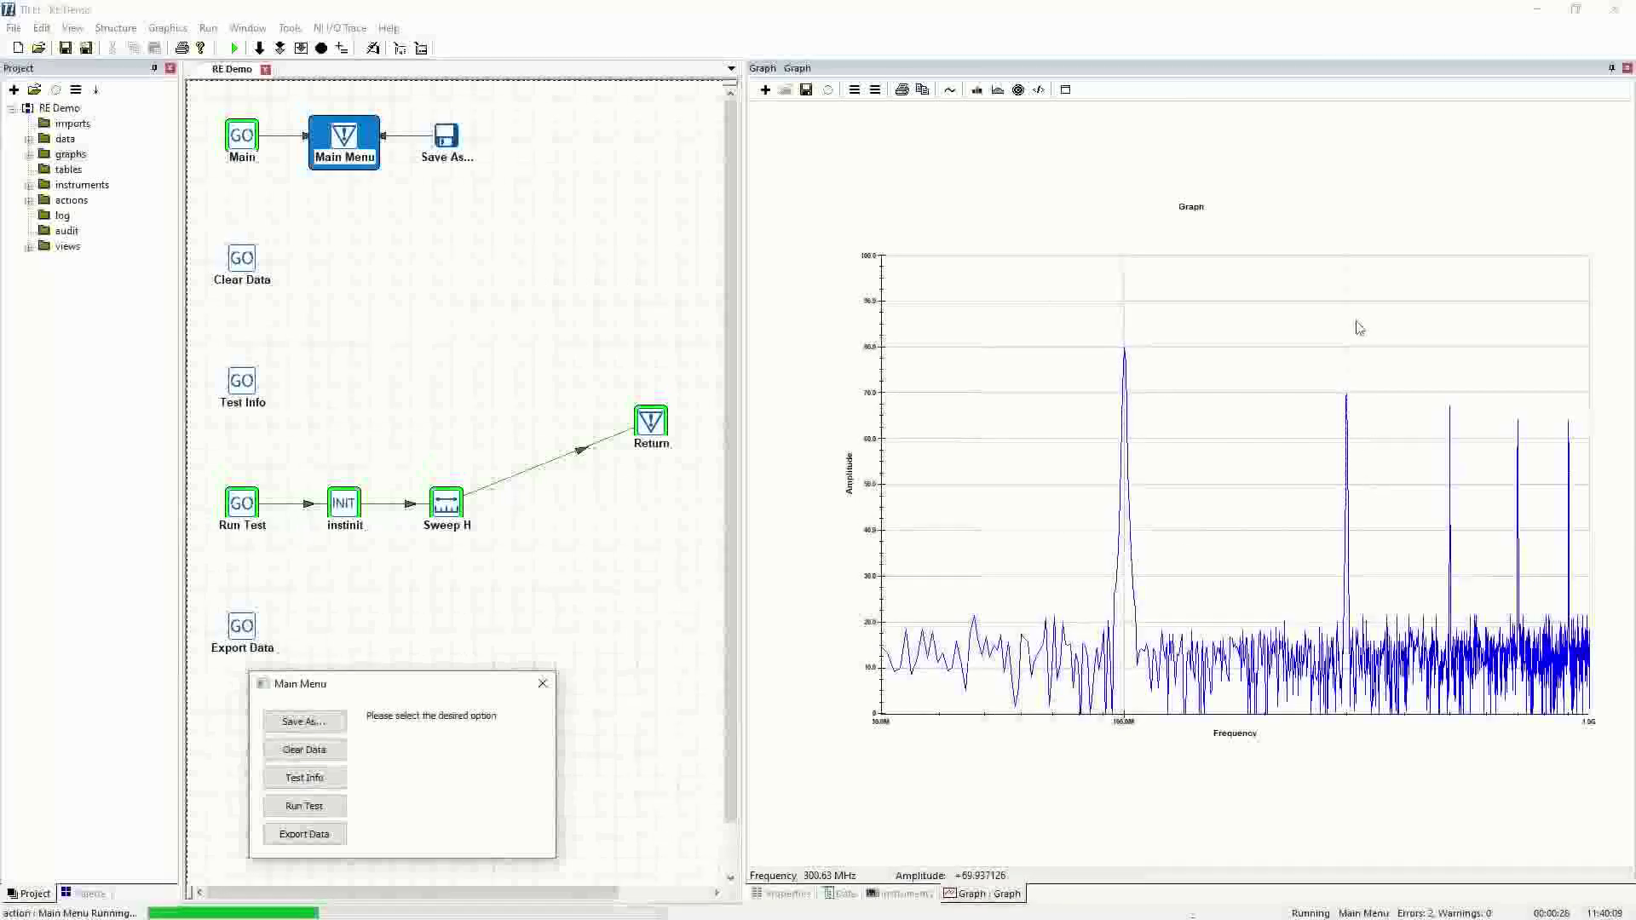
{"action": "left_click", "coordinate": [735, 450]}
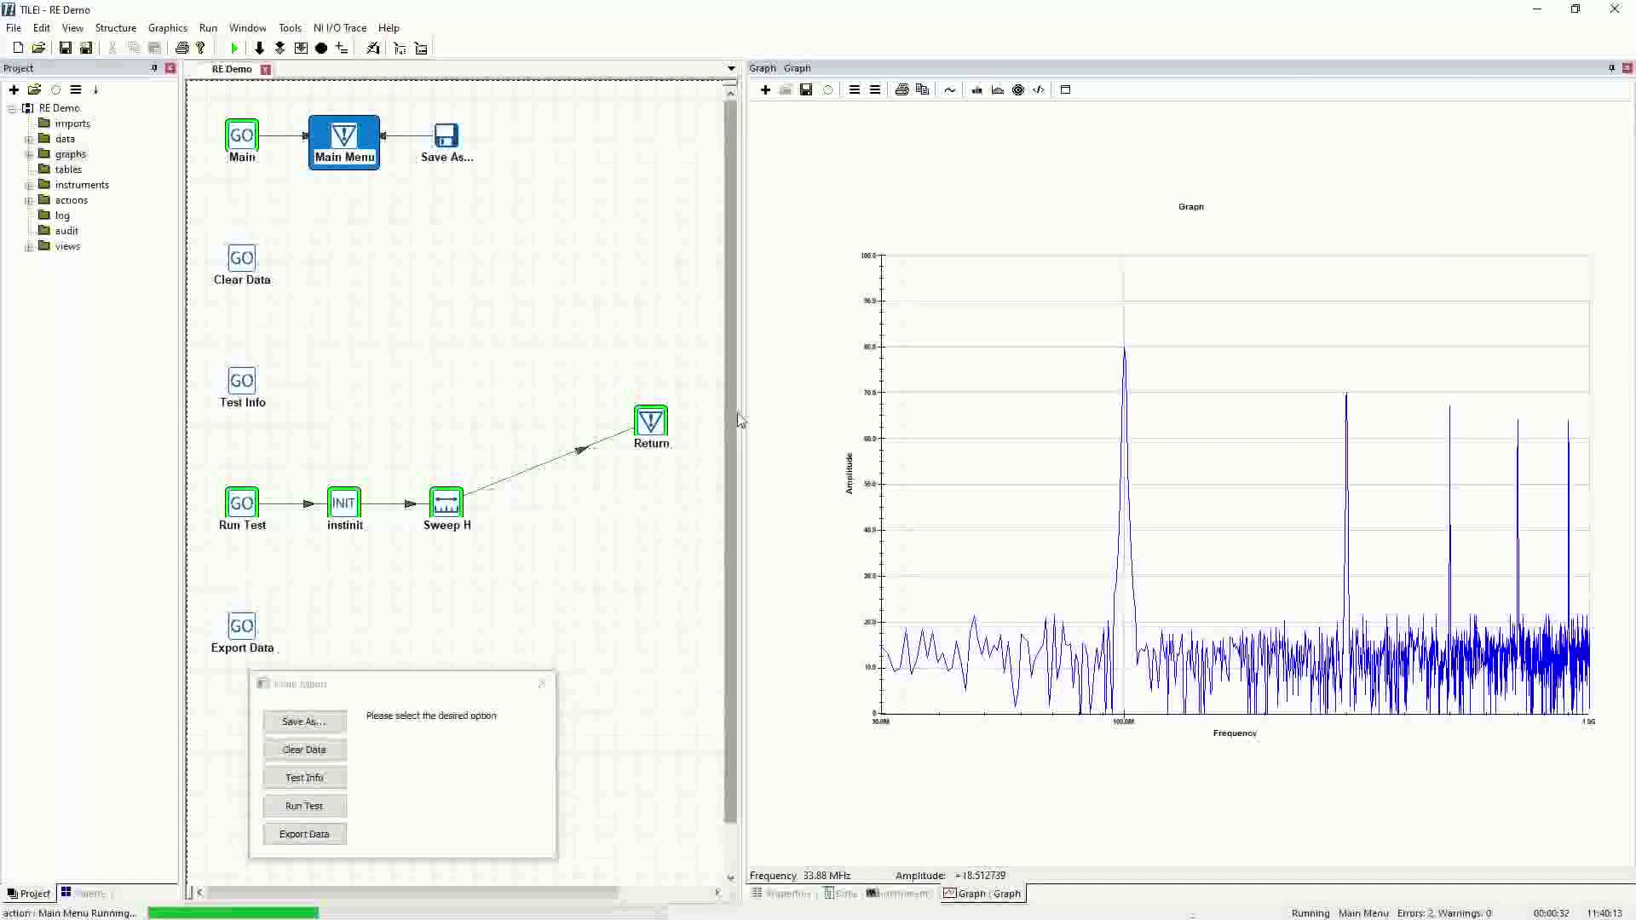
{"action": "left_click_drag", "start_coordinate": [454, 683], "coordinate": [581, 590]}
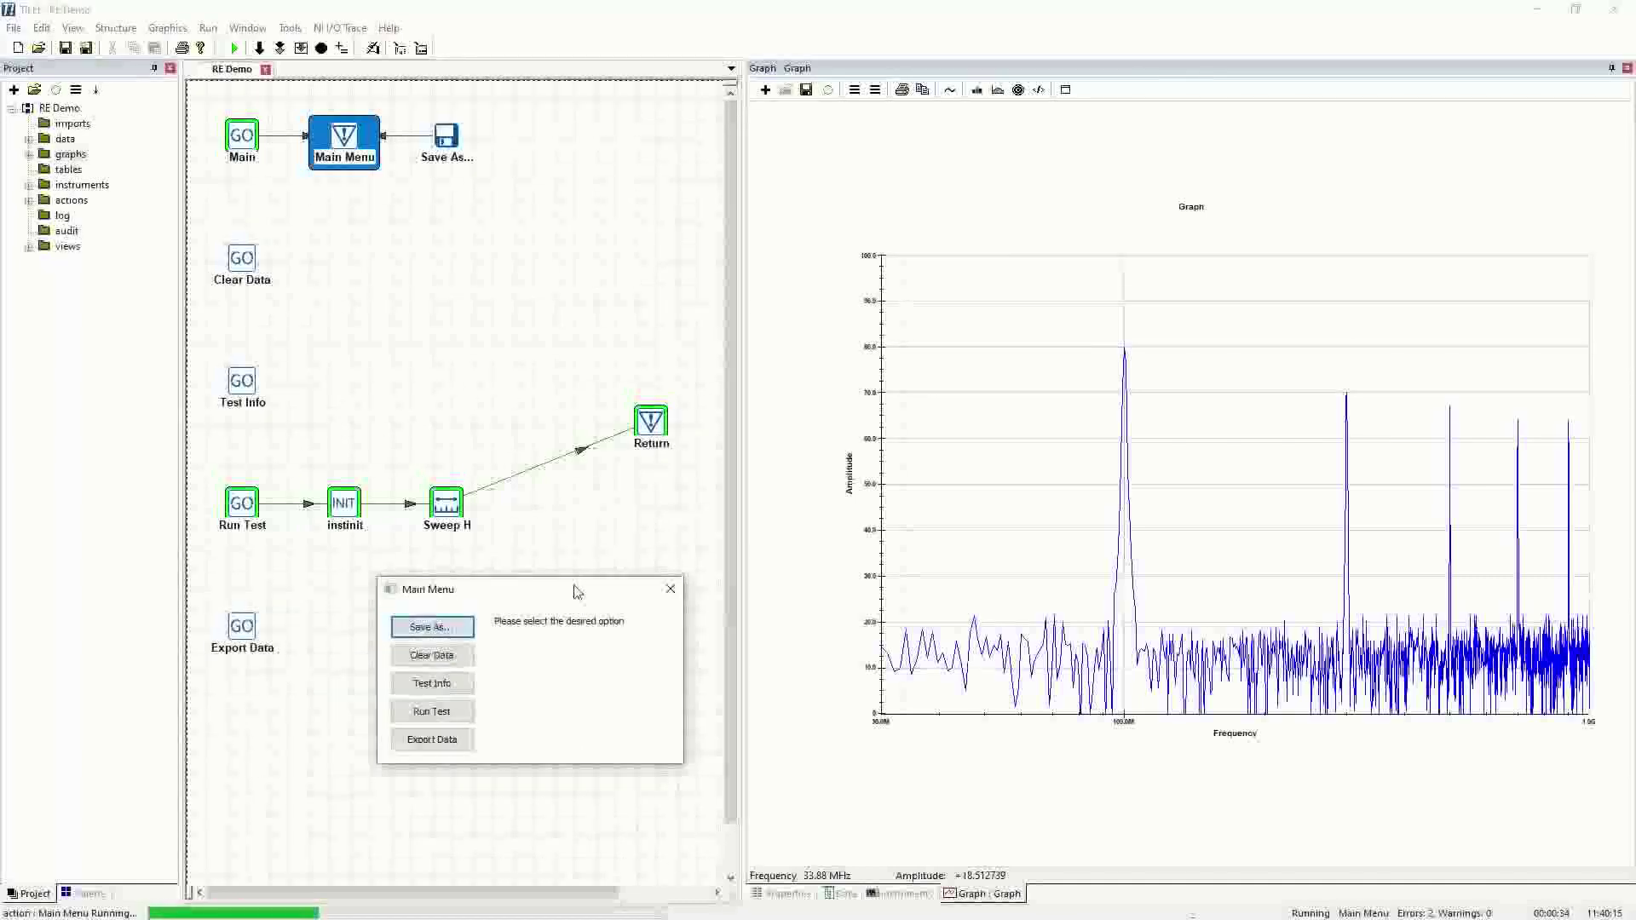
{"action": "left_click", "coordinate": [678, 599]}
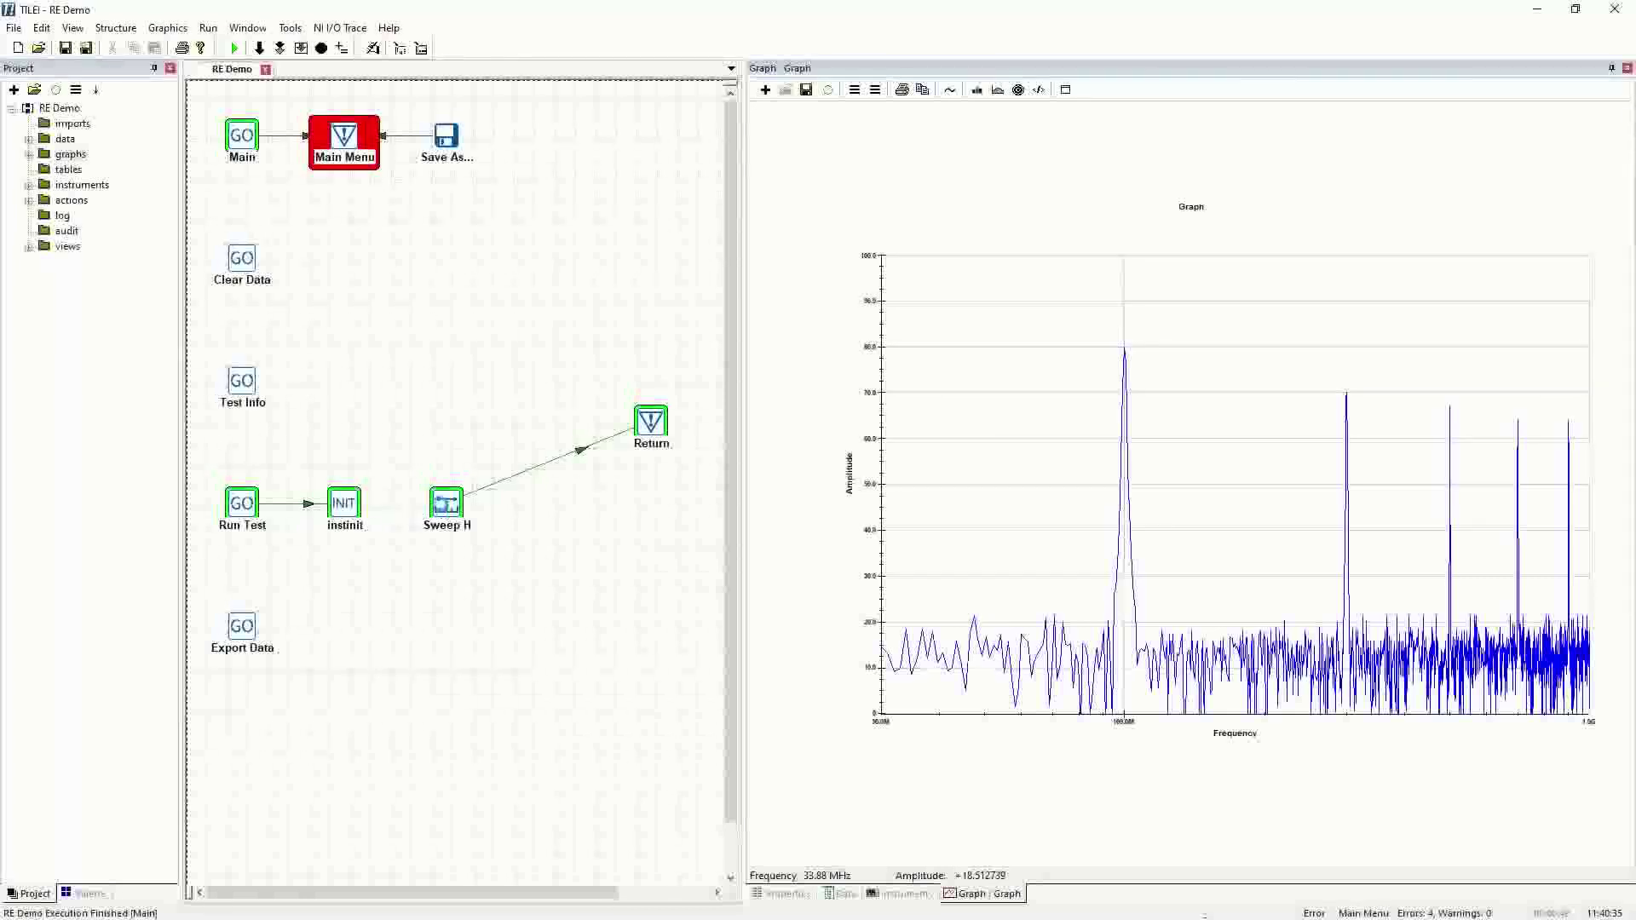
- Move the Sweep H action right and up in the flowchart, between the instinit and Return actions and slightly above the Run Test row
{"action": "left_click", "coordinate": [444, 510]}
{"action": "key", "text": "Right"}
{"action": "key", "text": "Right"}
{"action": "key", "text": "Right"}
{"action": "key", "text": "Right"}
{"action": "key", "text": "Right"}
{"action": "key", "text": "Right"}
{"action": "key", "text": "Right"}
{"action": "key", "text": "Right"}
{"action": "key", "text": "Right"}
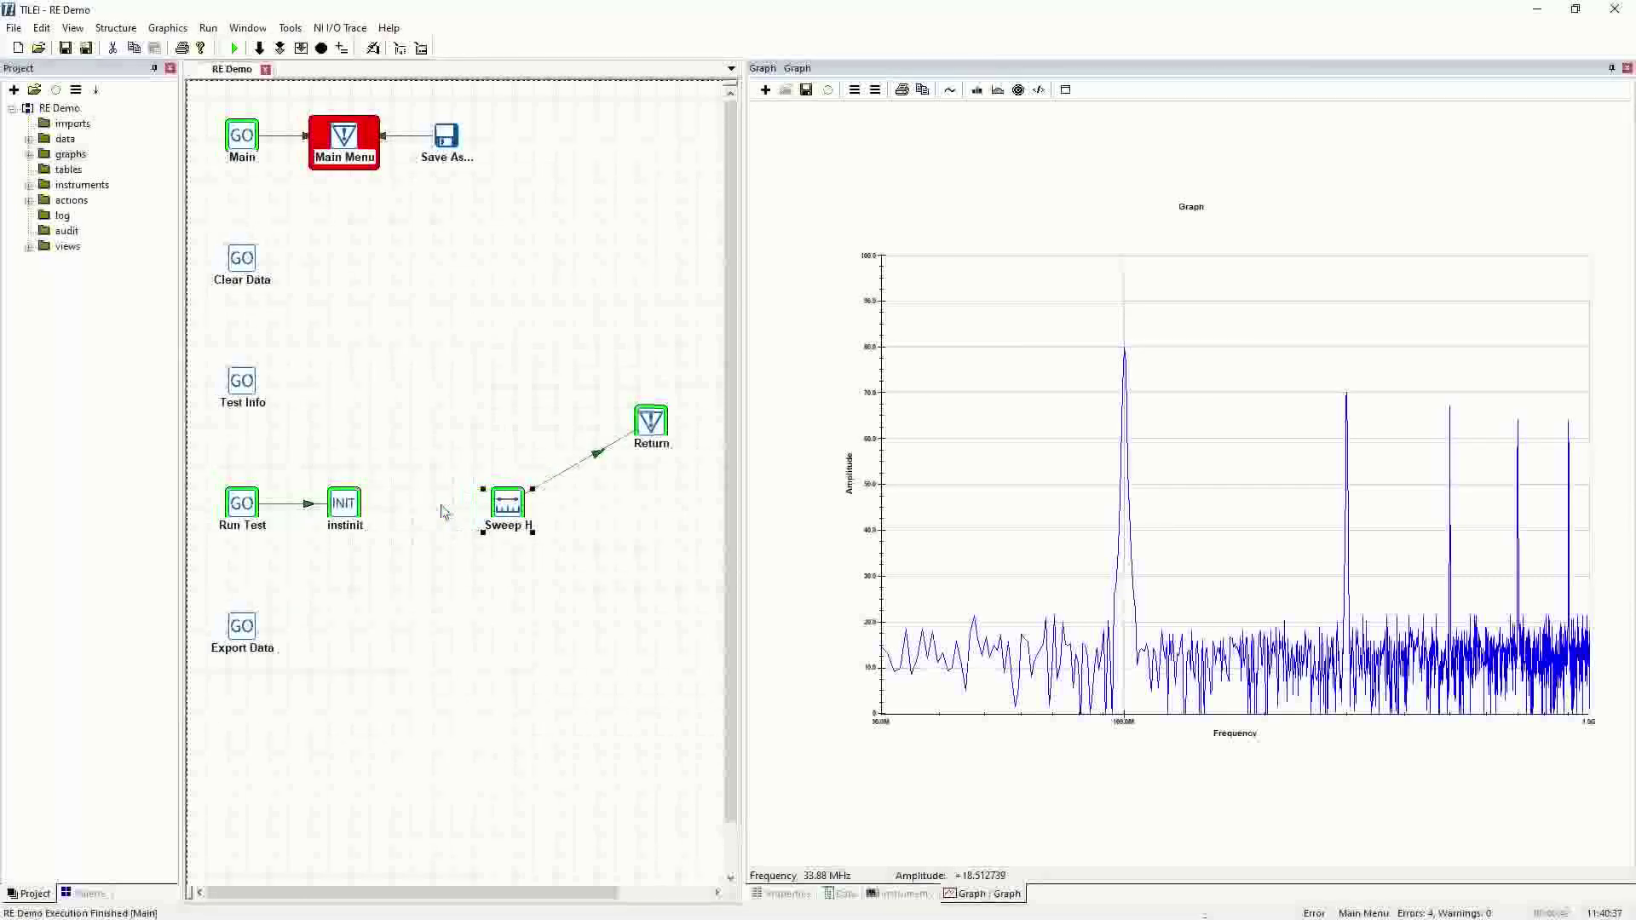
{"action": "key", "text": "Up"}
{"action": "key", "text": "Up"}
{"action": "key", "text": "Up"}
{"action": "key", "text": "Up"}
{"action": "key", "text": "Up"}
{"action": "key", "text": "Up"}
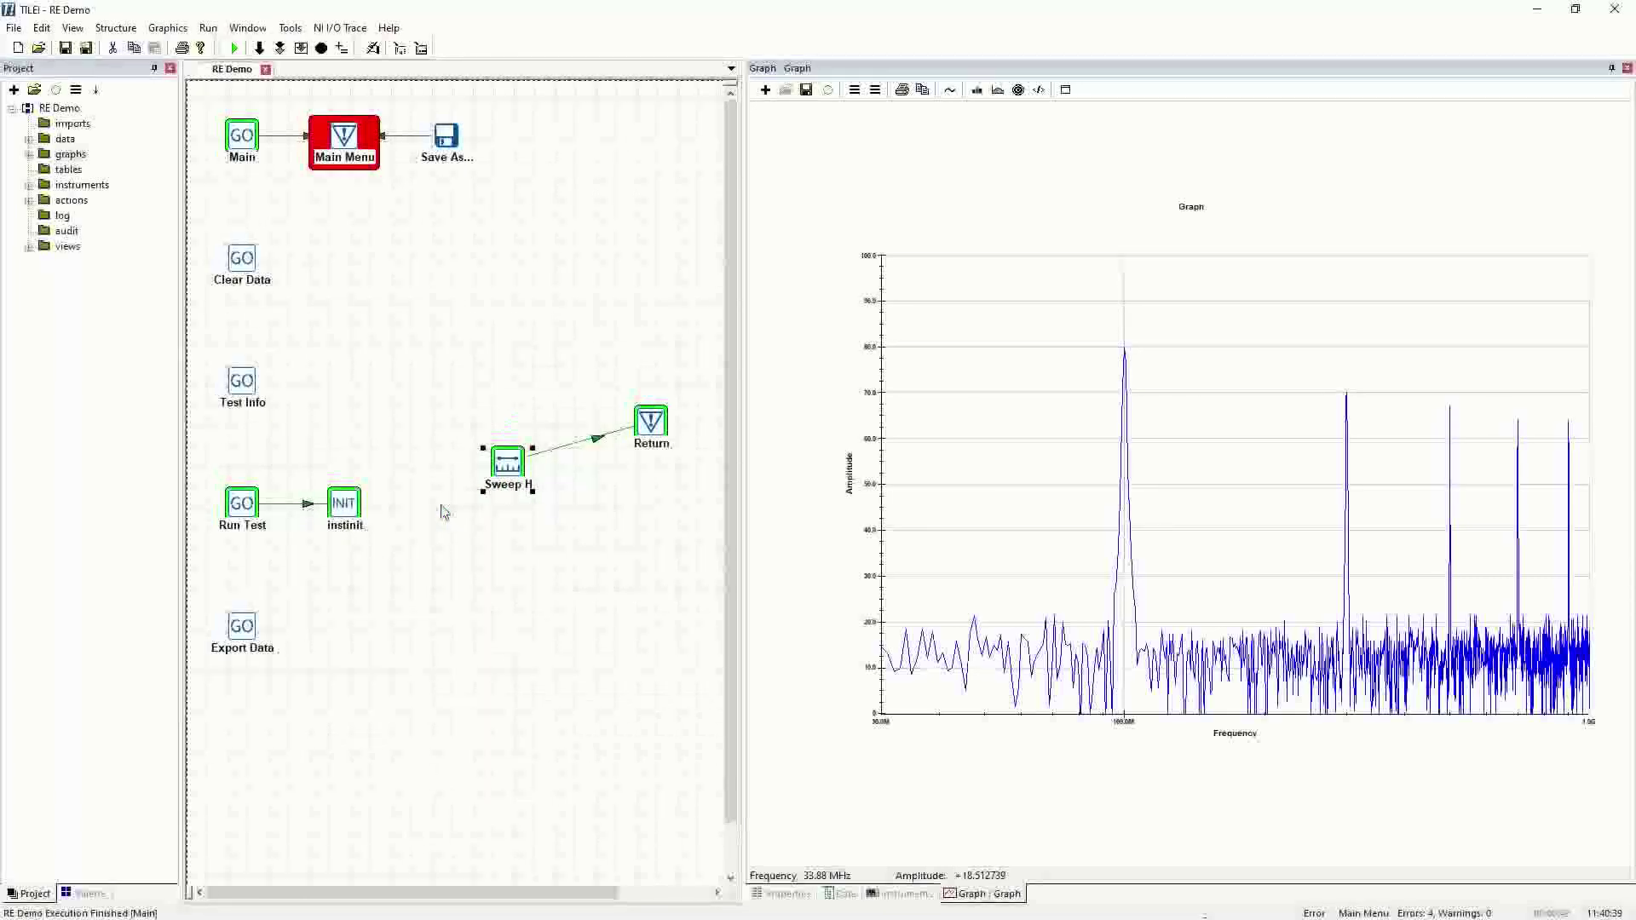
{"action": "left_click", "coordinate": [560, 555]}
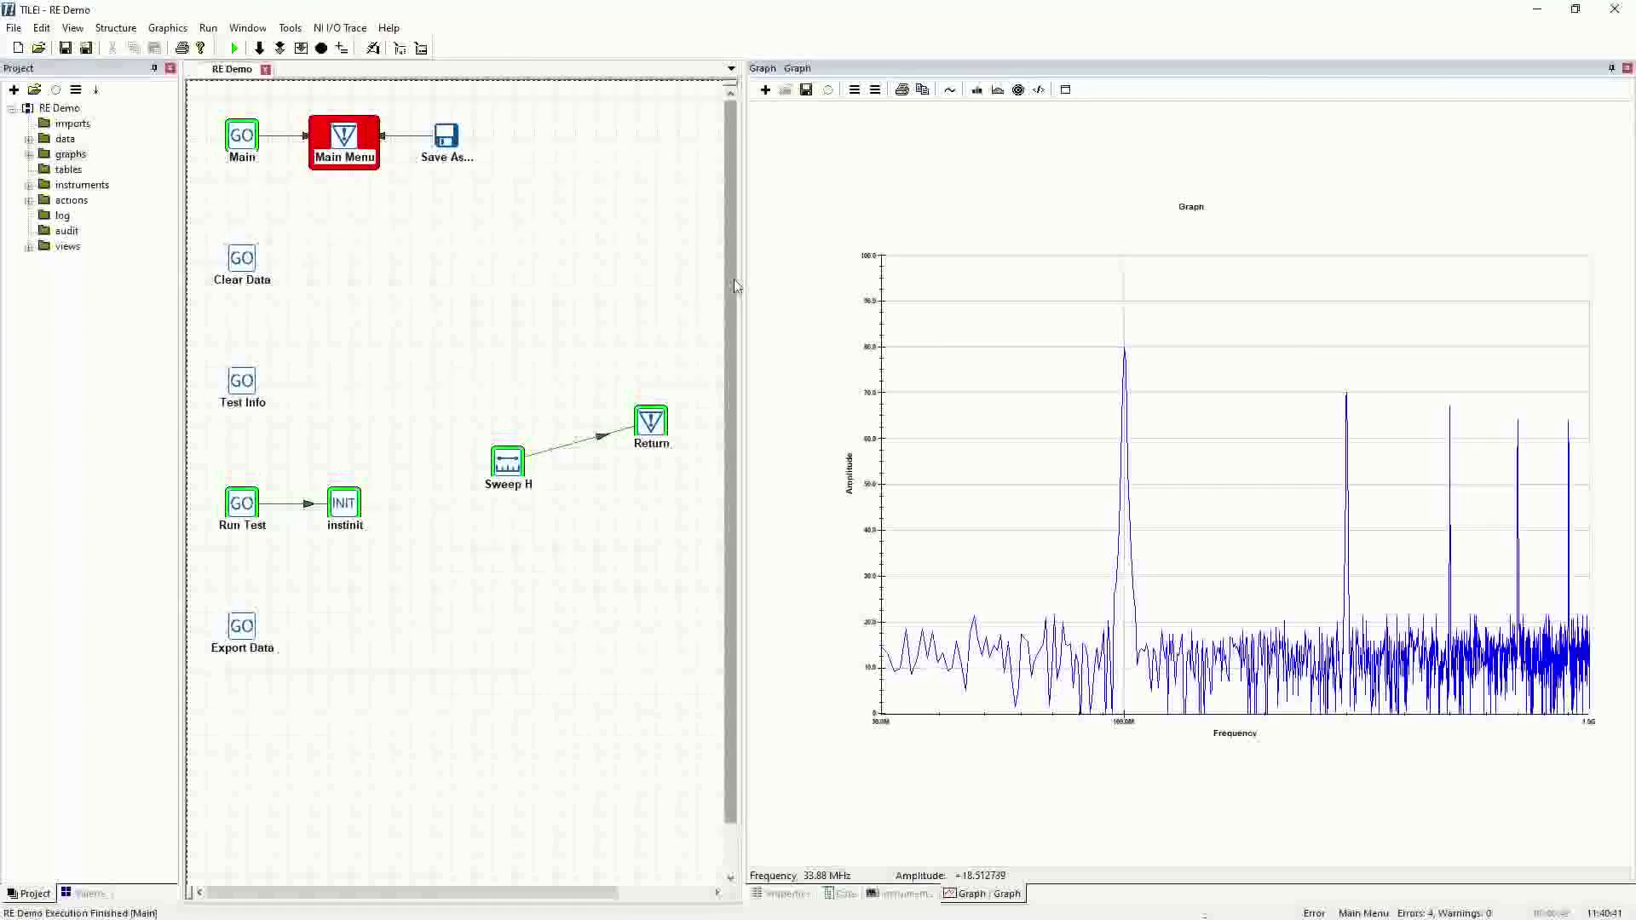
- Duplicate the Sweep H action and place the copy directly below the original, accepting the paste
{"action": "right_click", "coordinate": [509, 462]}
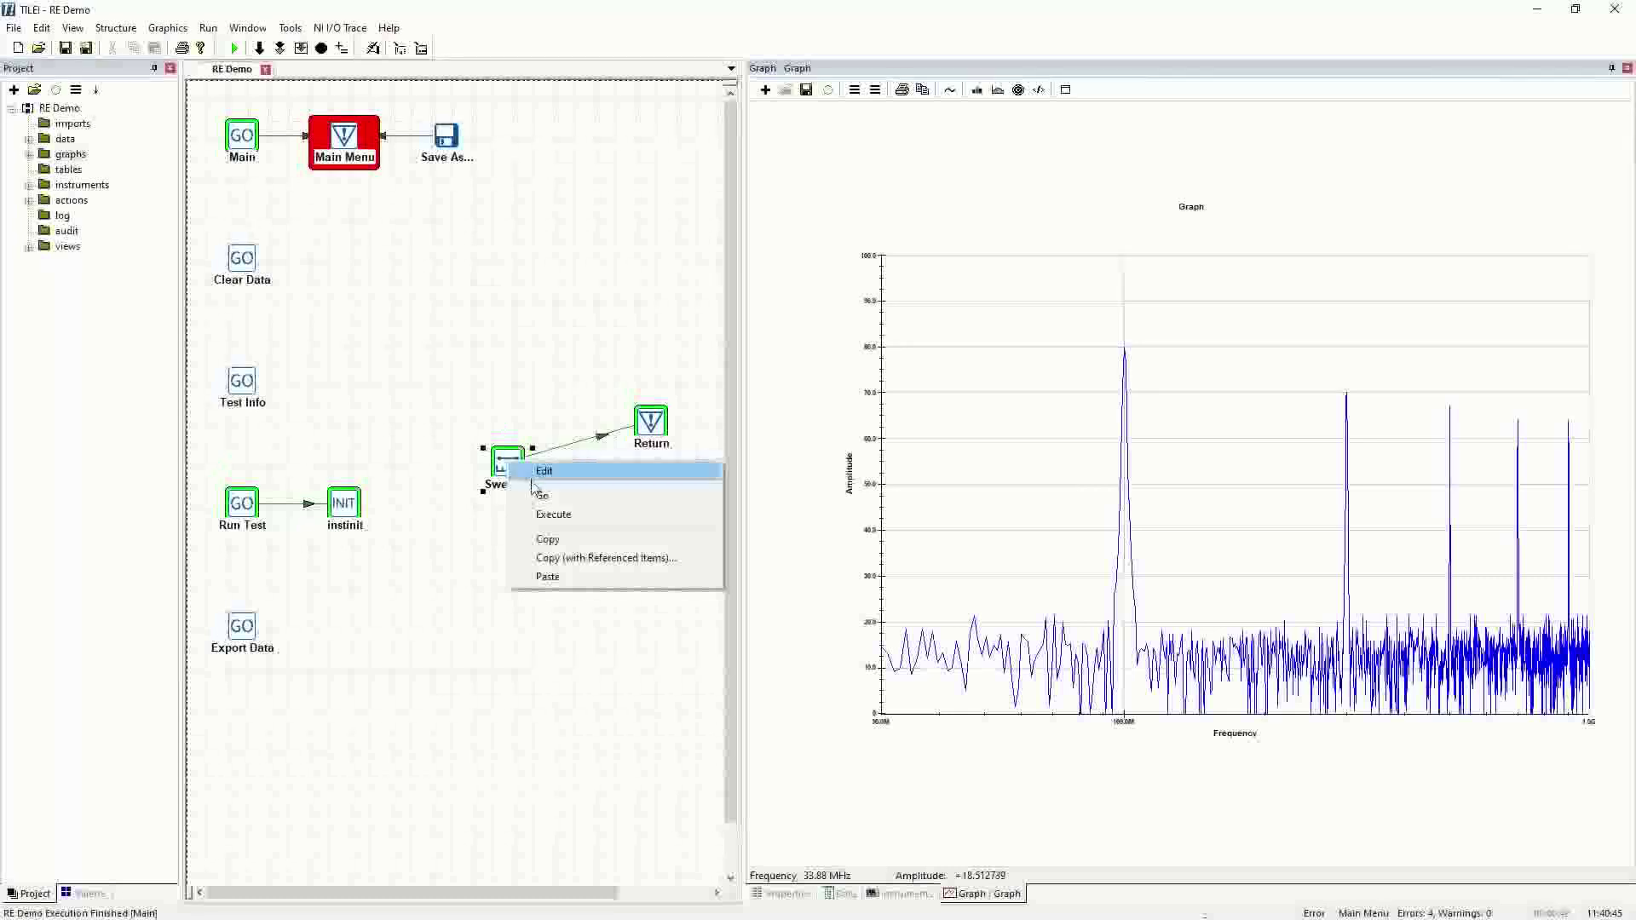
{"action": "left_click", "coordinate": [546, 537]}
{"action": "right_click", "coordinate": [514, 560]}
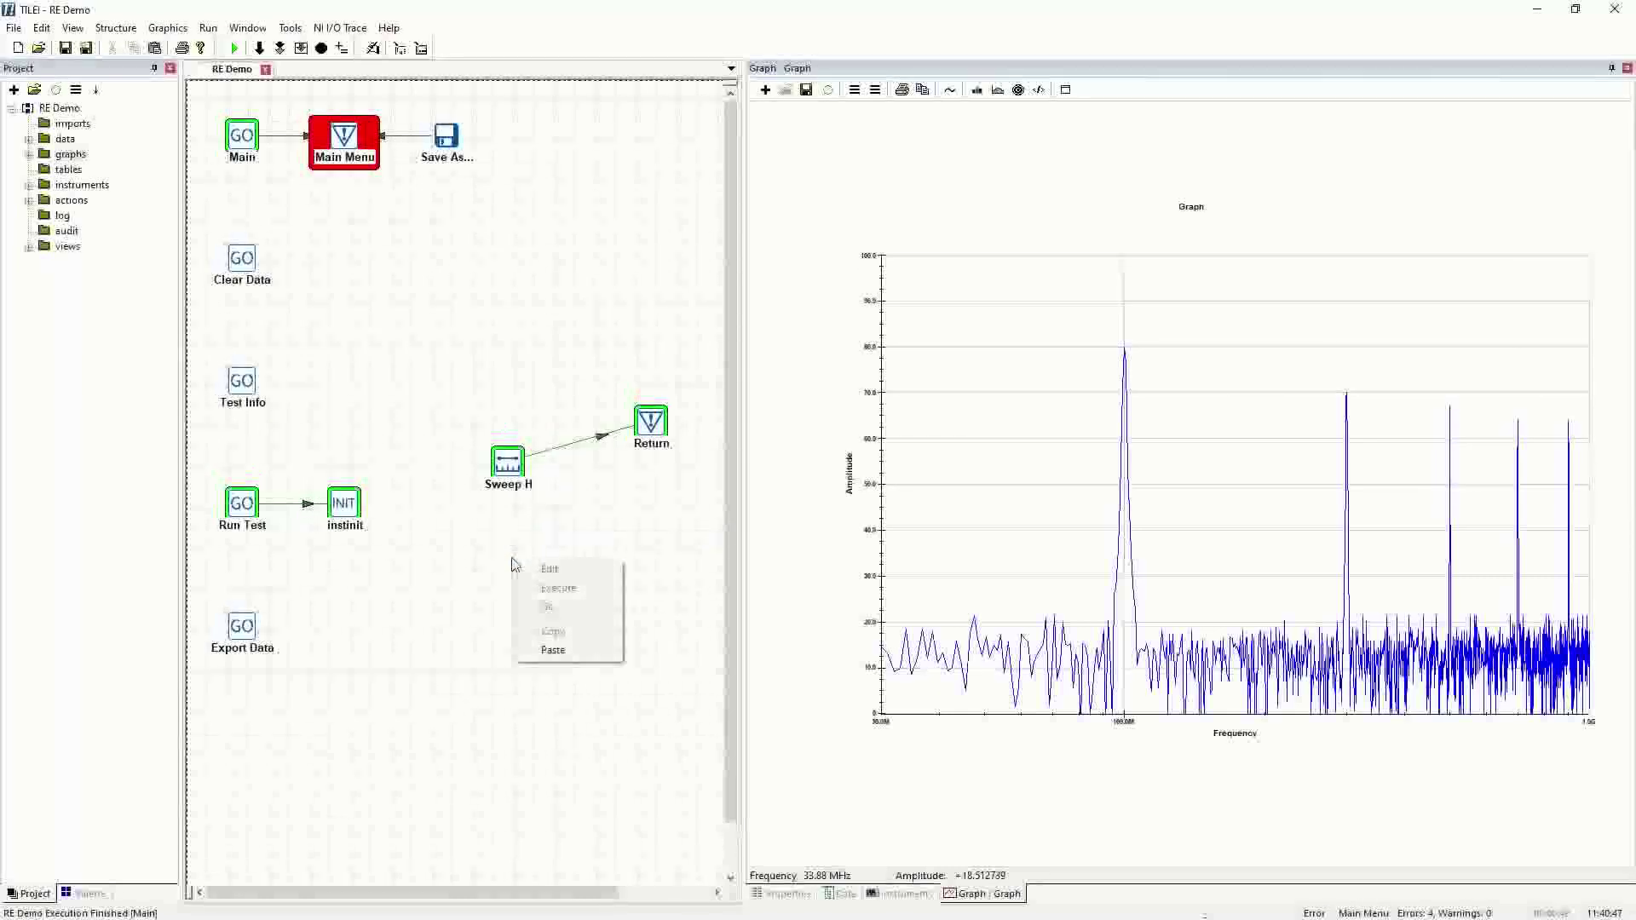
{"action": "left_click", "coordinate": [554, 652]}
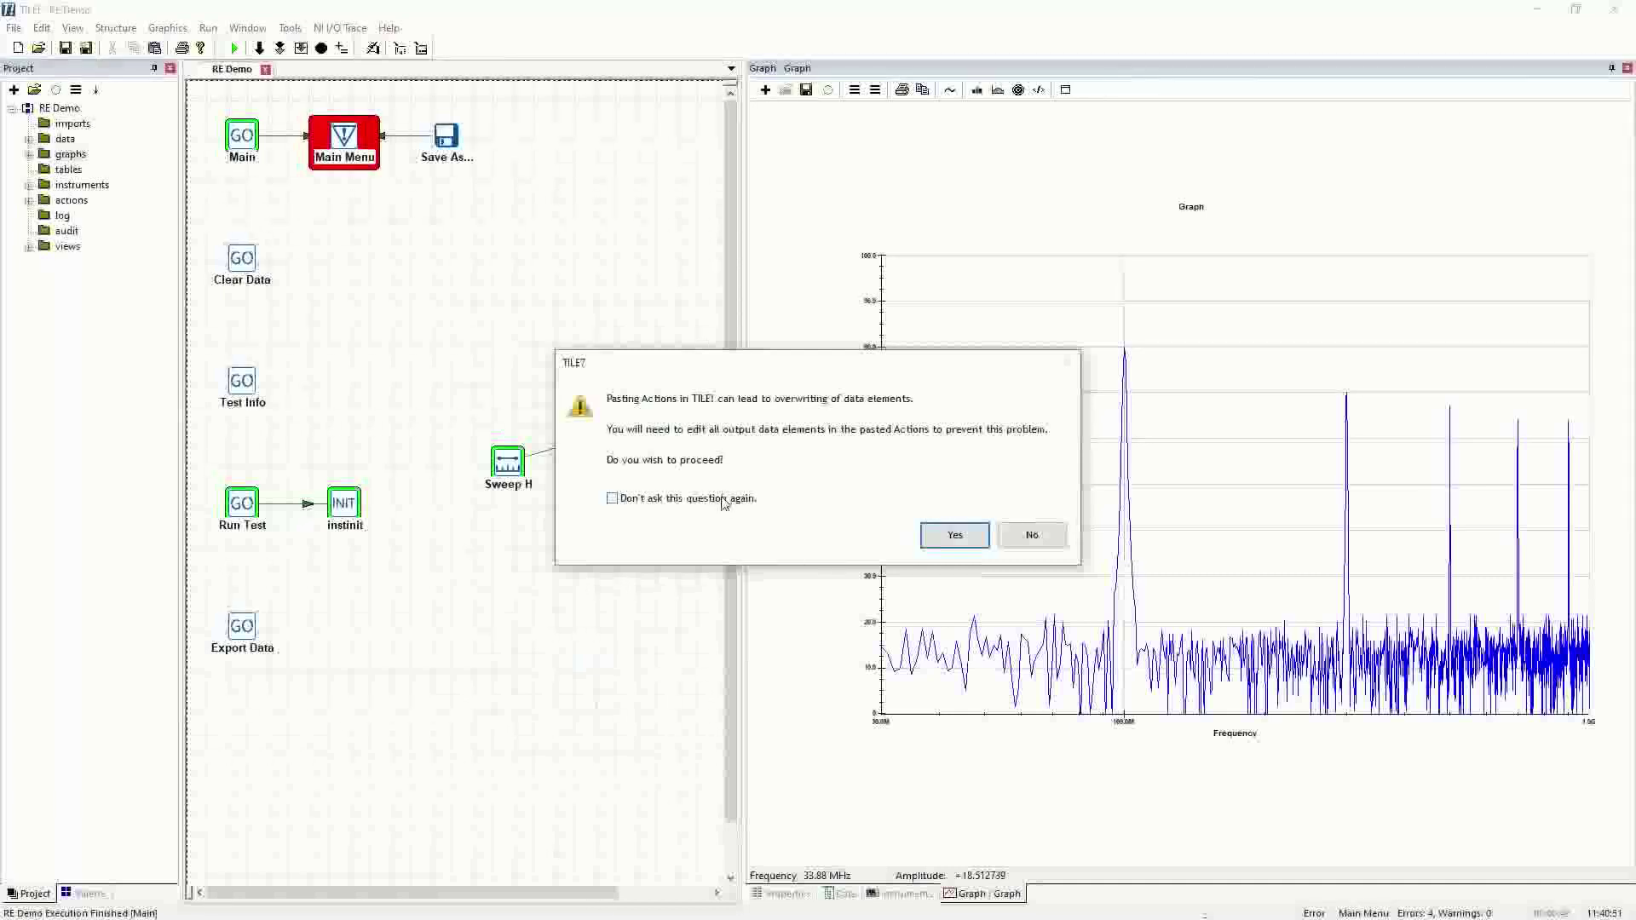
{"action": "left_click", "coordinate": [952, 537]}
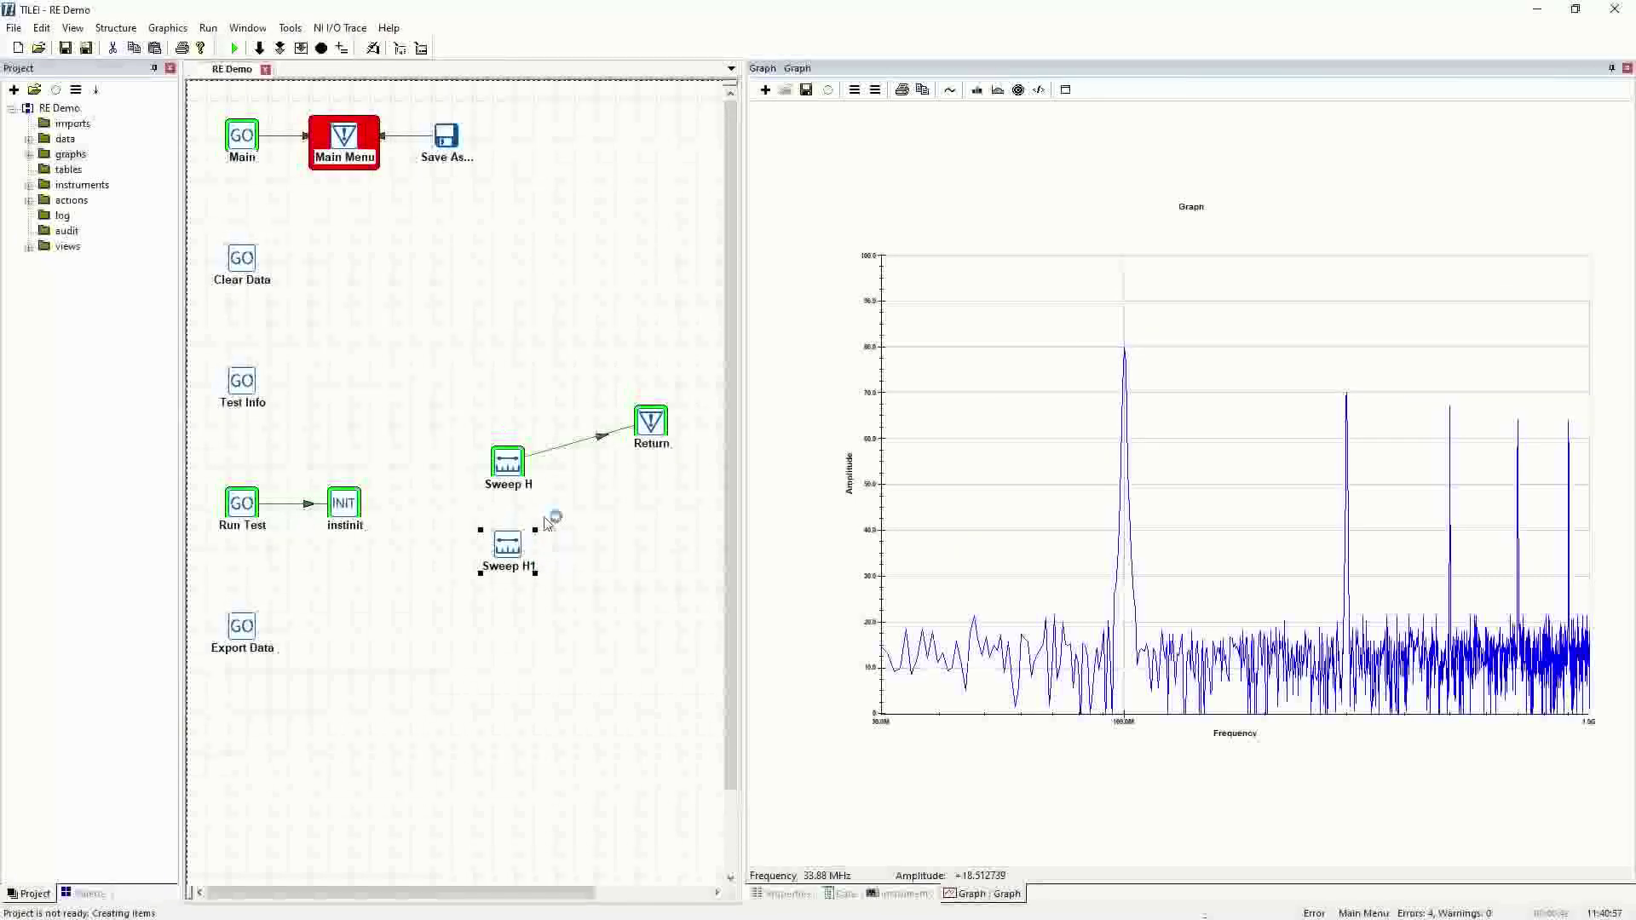
- Rename the copied sweep action as Sweep V
{"action": "double_click", "coordinate": [511, 546]}
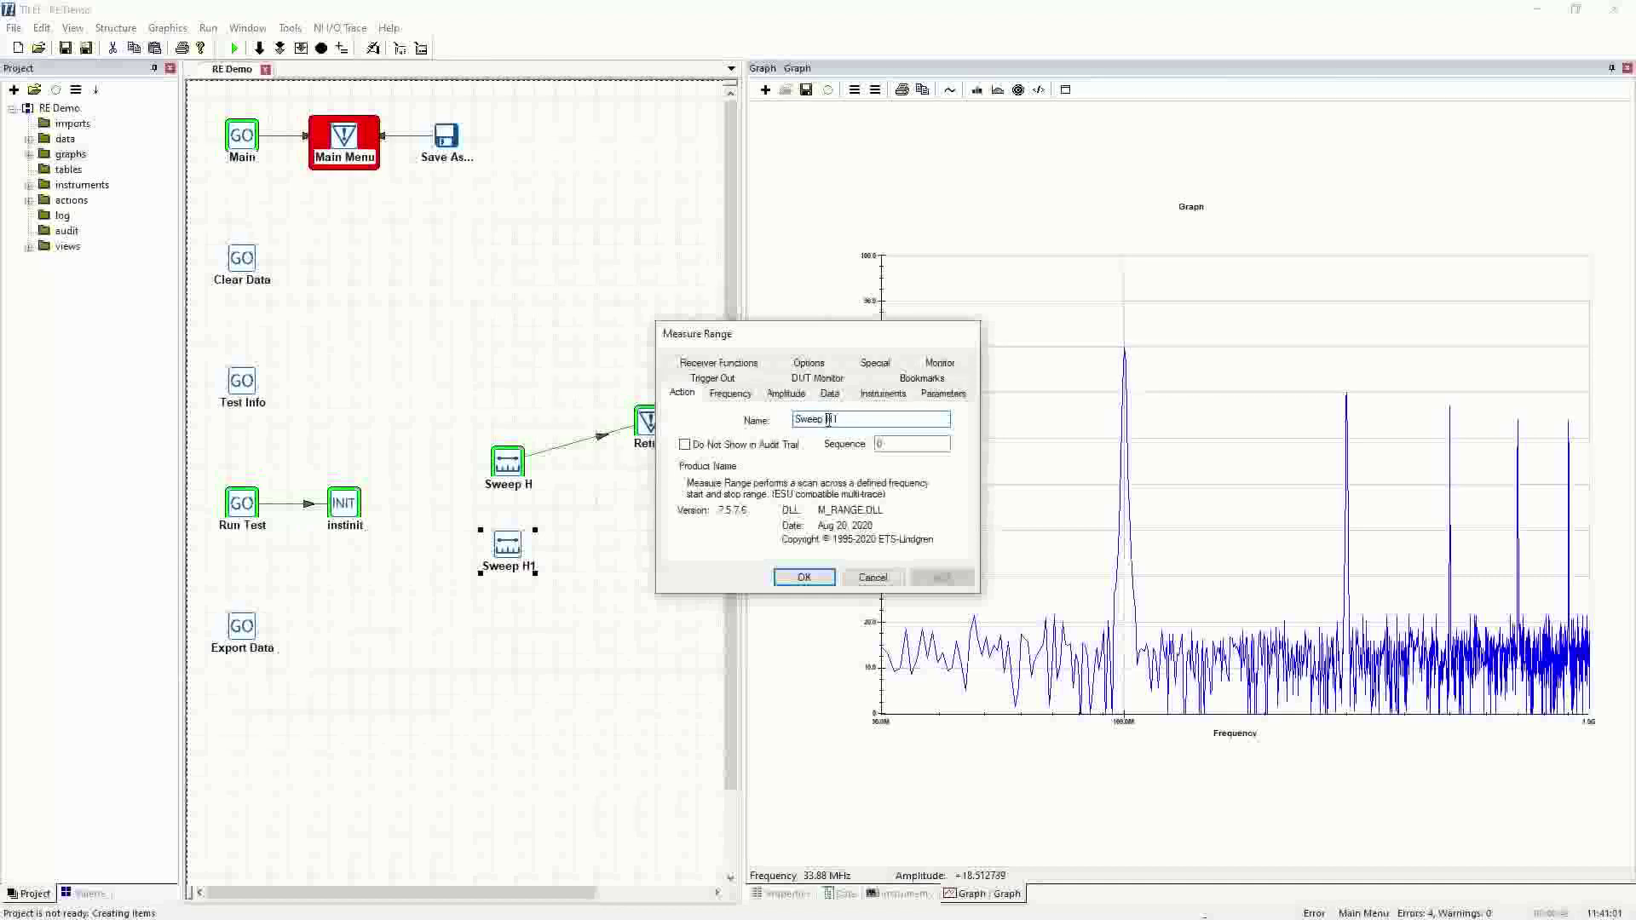
{"action": "type", "text": "V"}
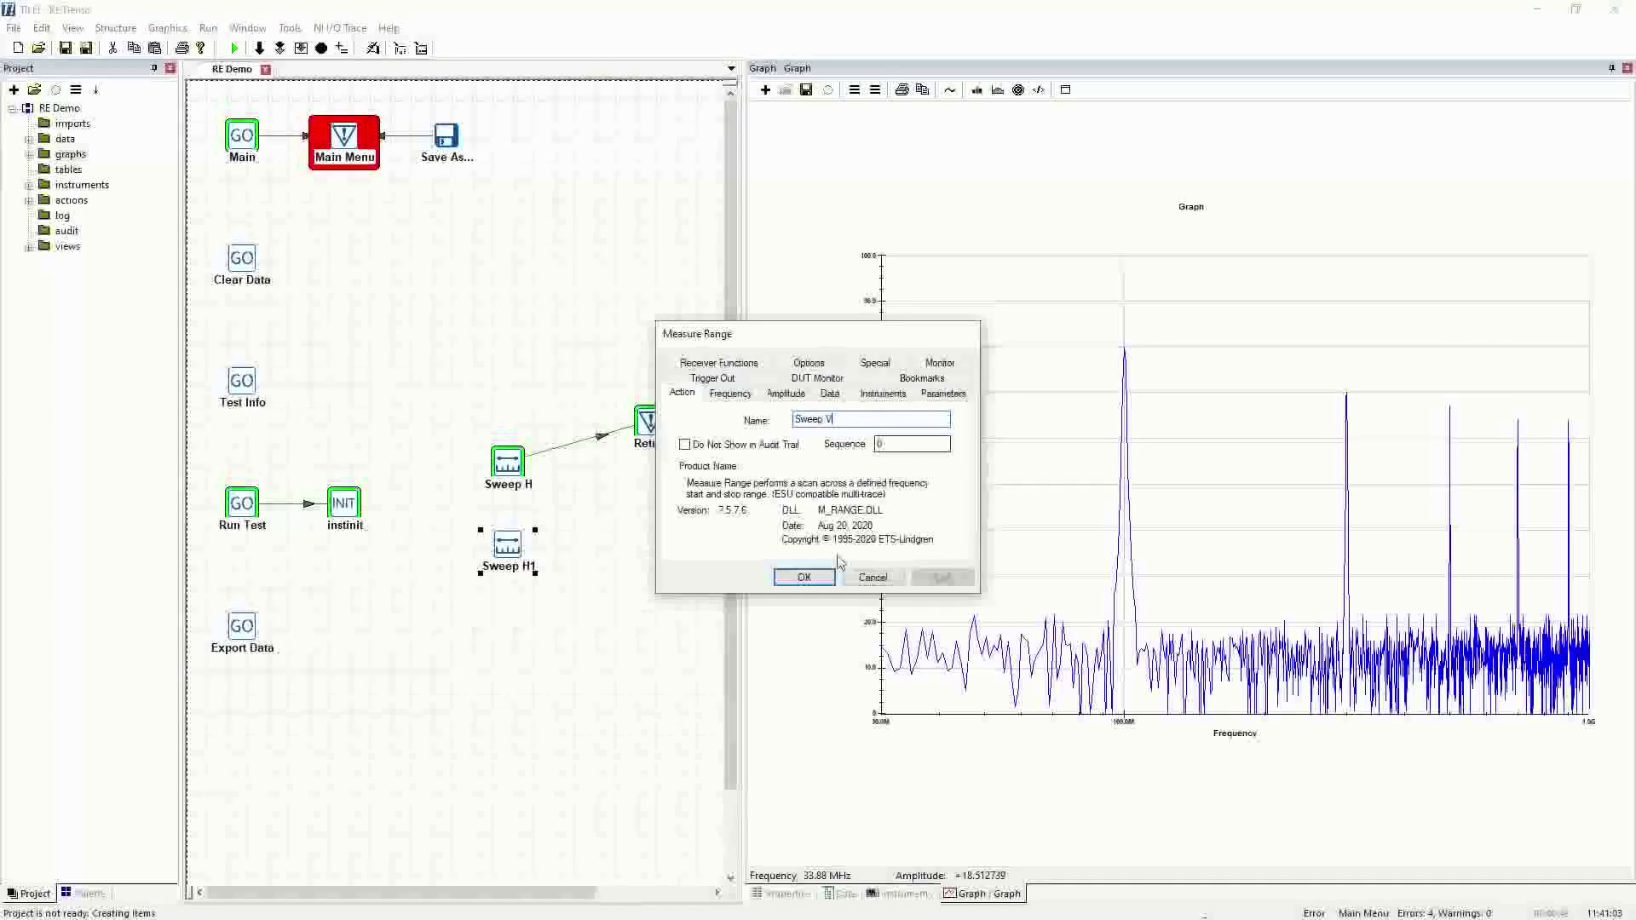
{"action": "left_click", "coordinate": [809, 578]}
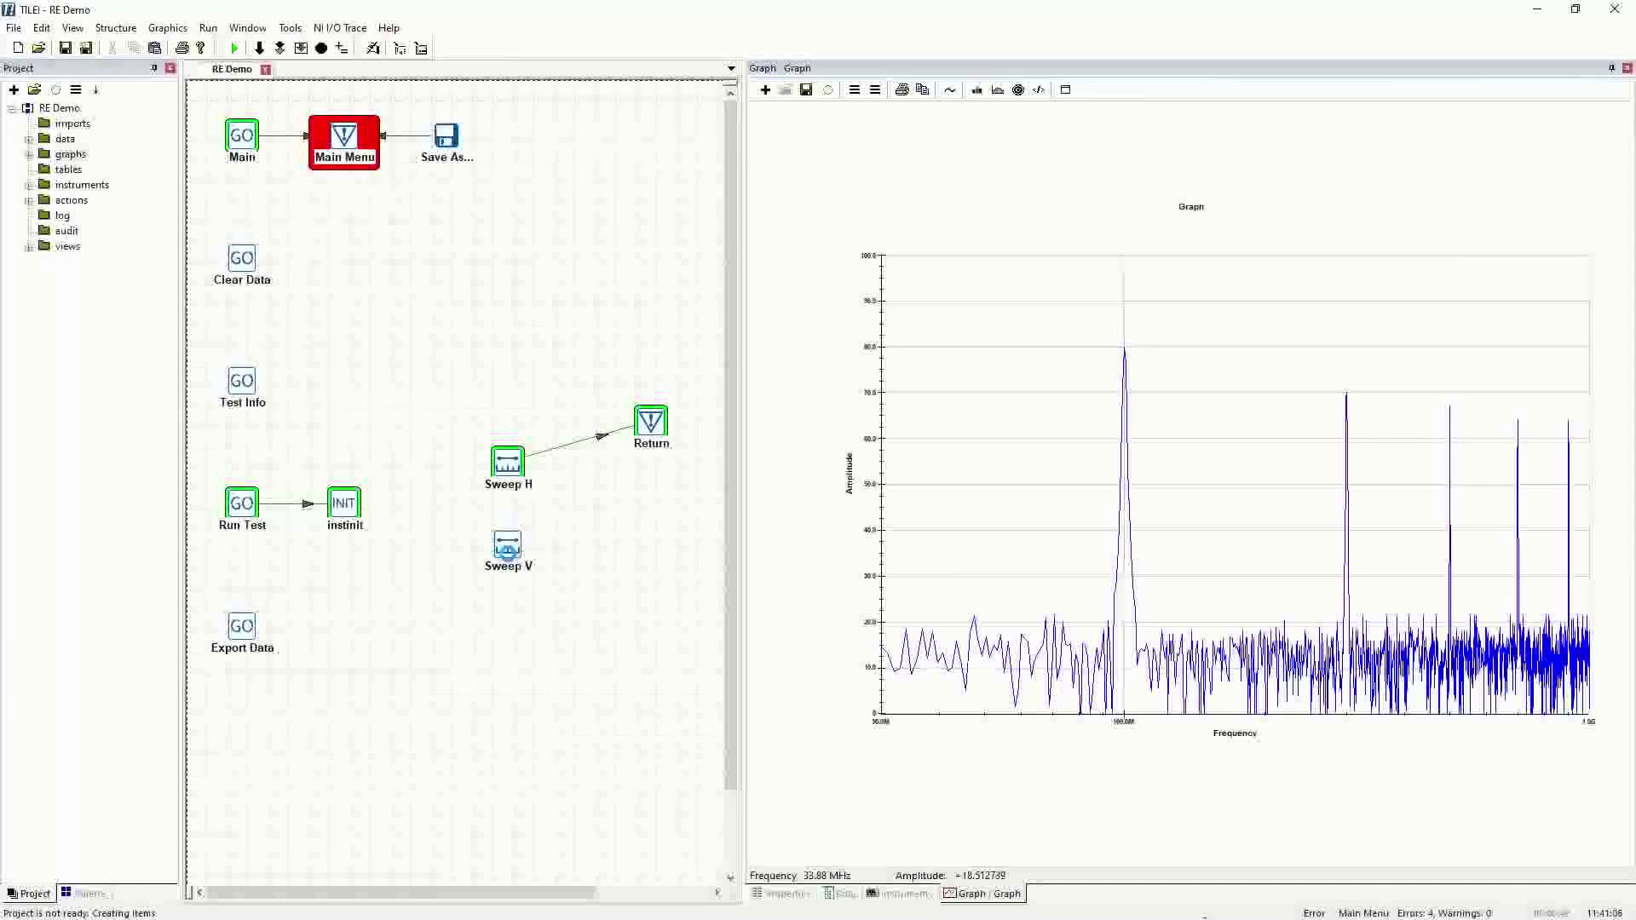
- Review the measurement data and instrument assignments of the Sweep V action, then close its settings
{"action": "double_click", "coordinate": [508, 546]}
{"action": "left_click", "coordinate": [829, 392]}
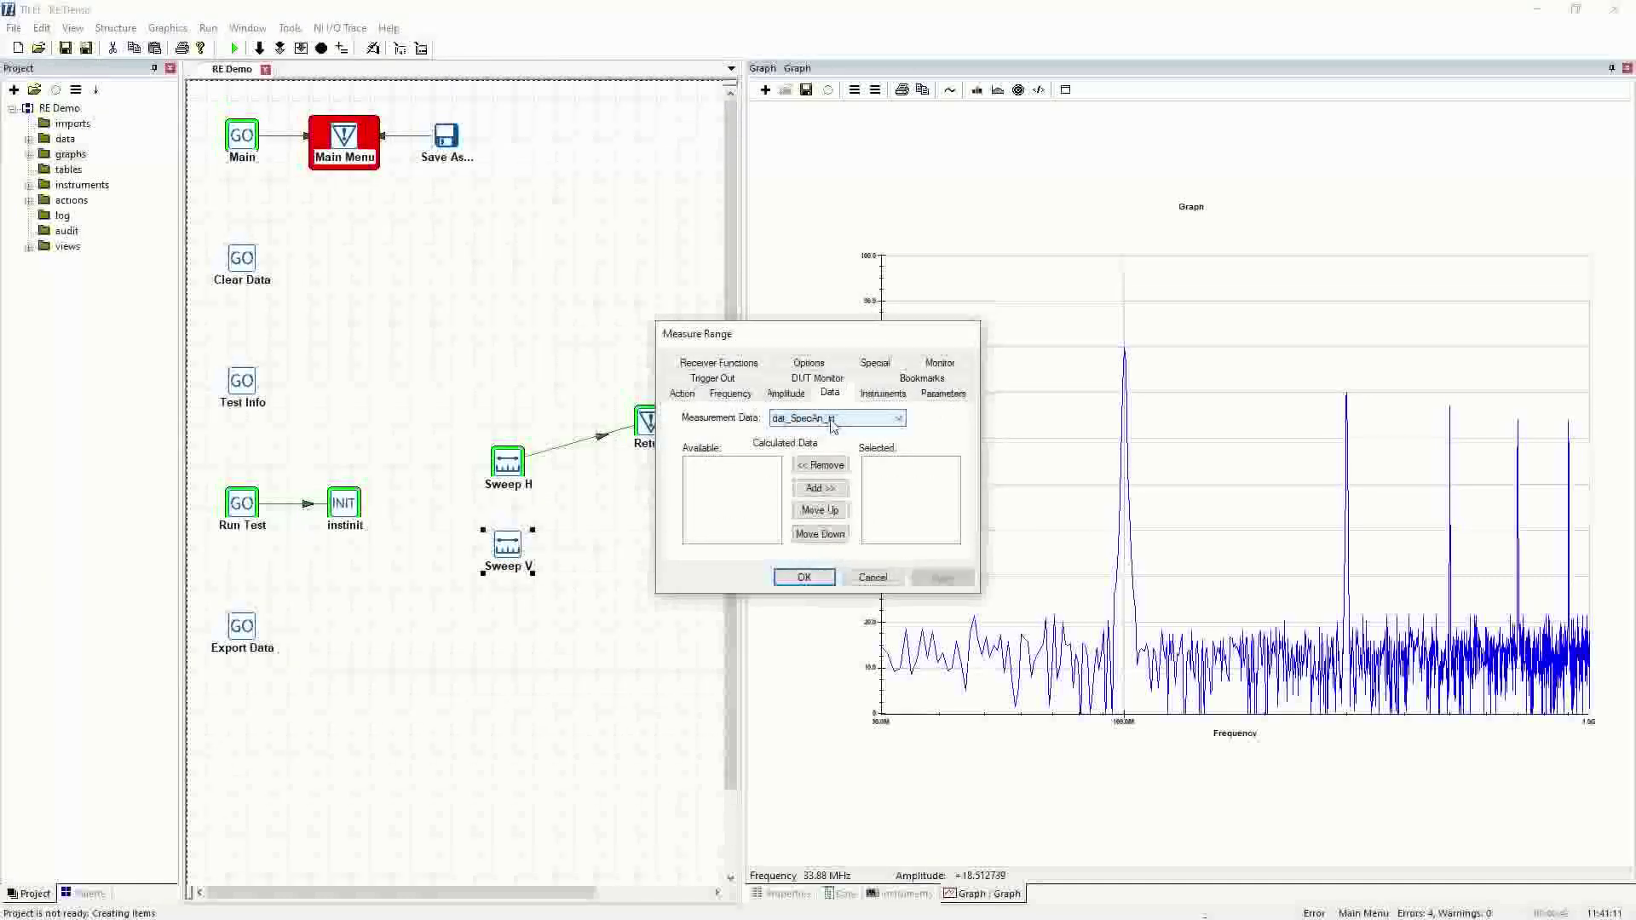
{"action": "left_click", "coordinate": [884, 395]}
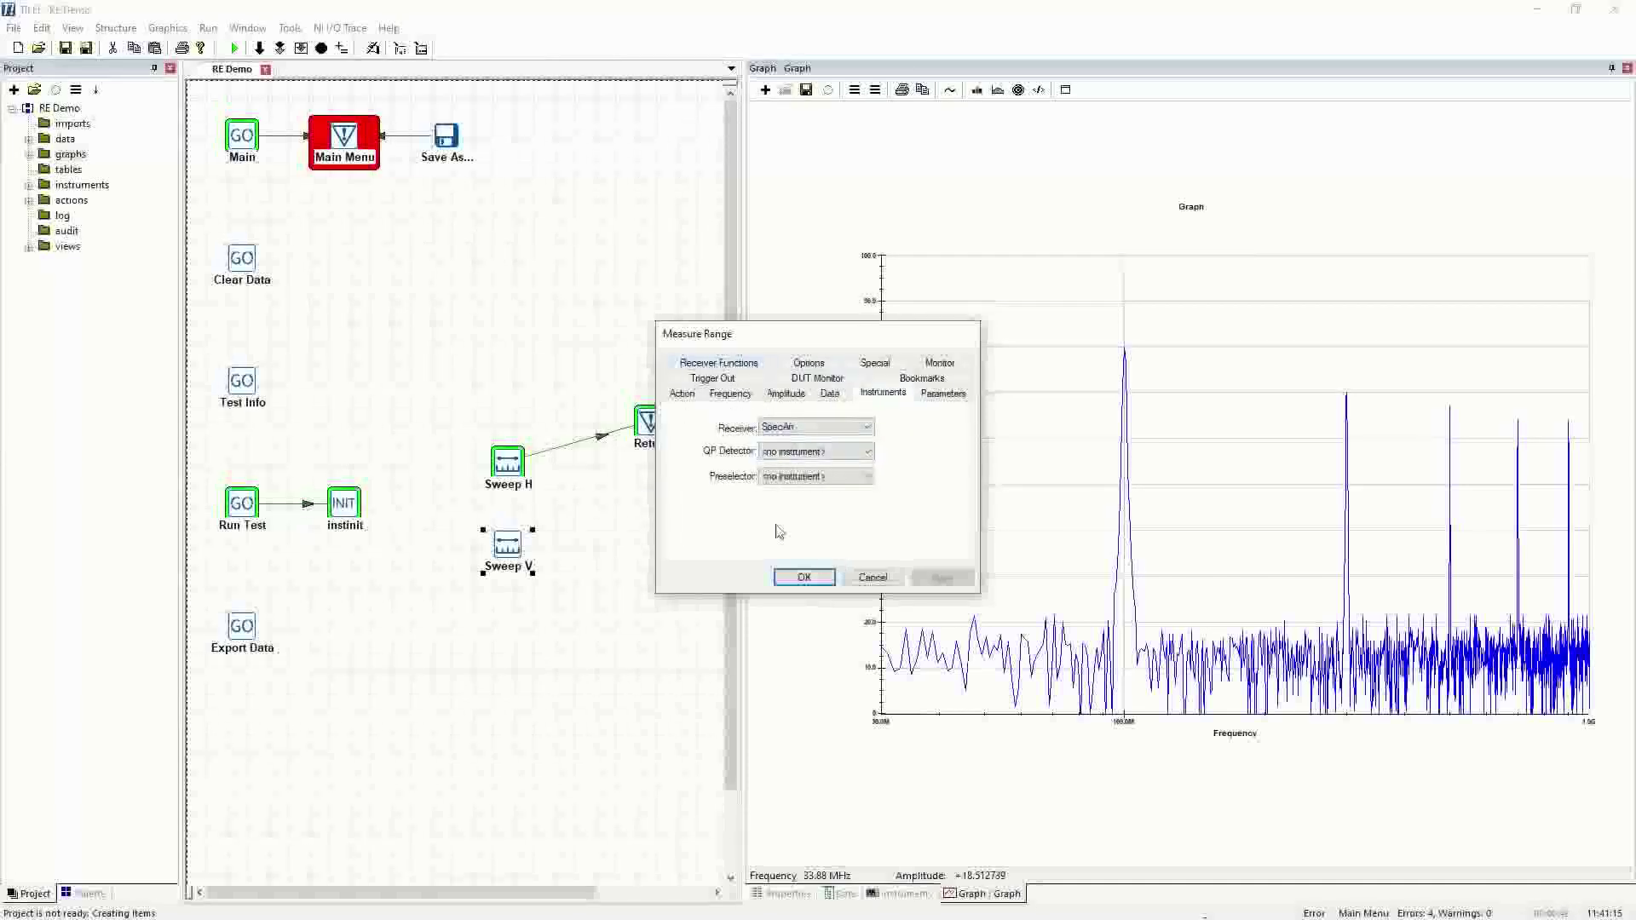
{"action": "left_click", "coordinate": [824, 582]}
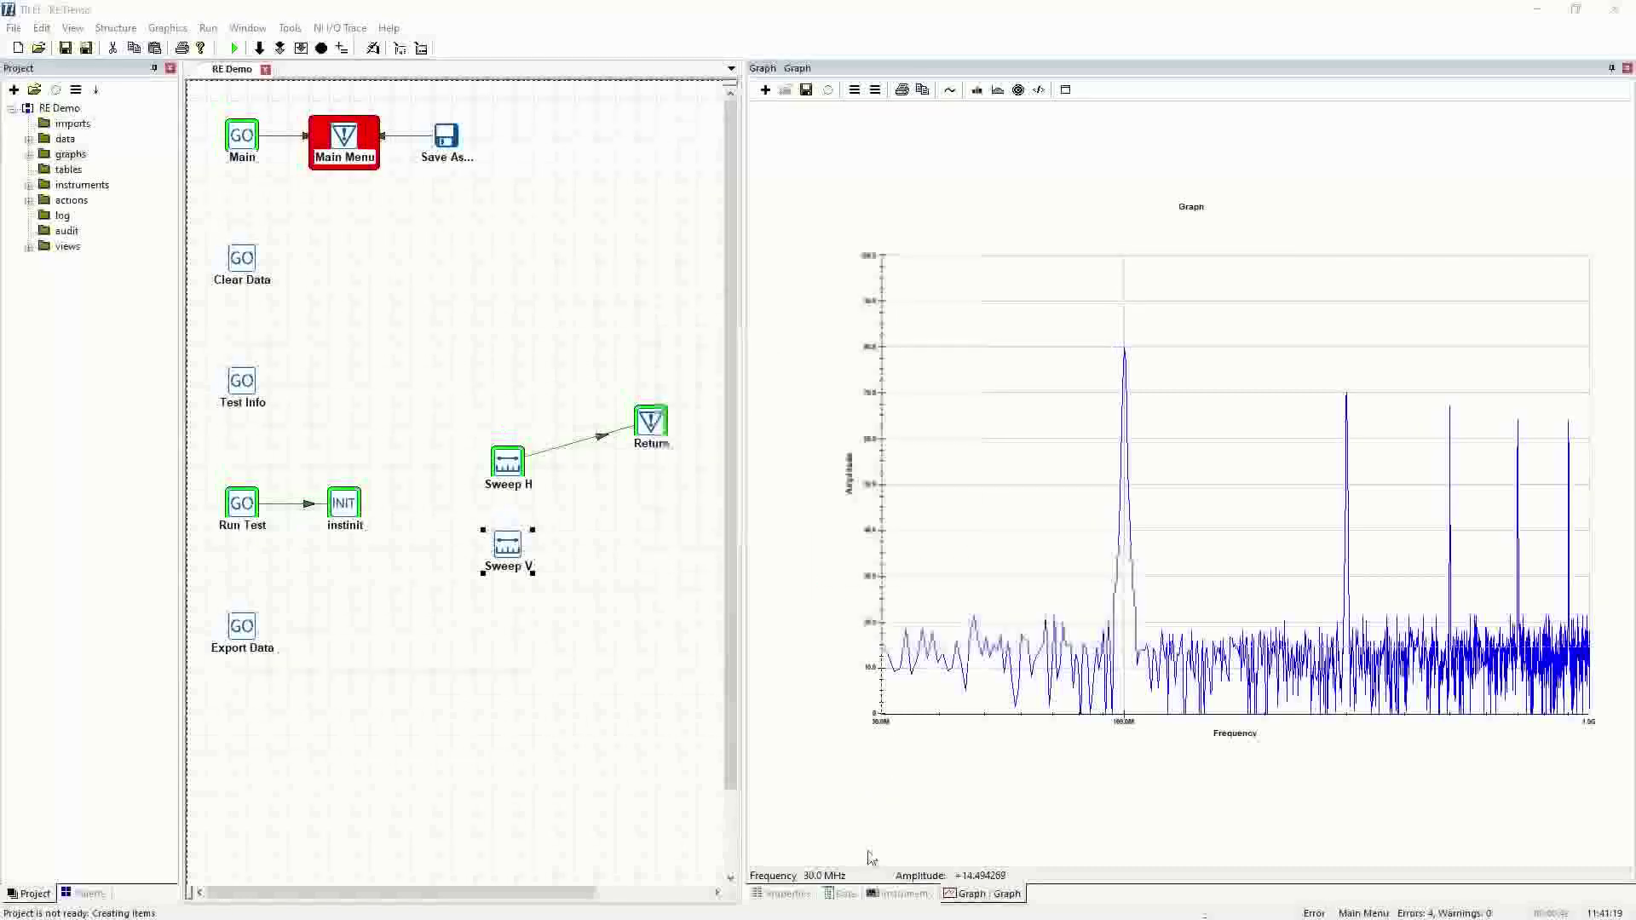
- Duplicate the dat_SpecAn_H data element in the project's data list
{"action": "left_click", "coordinate": [844, 894]}
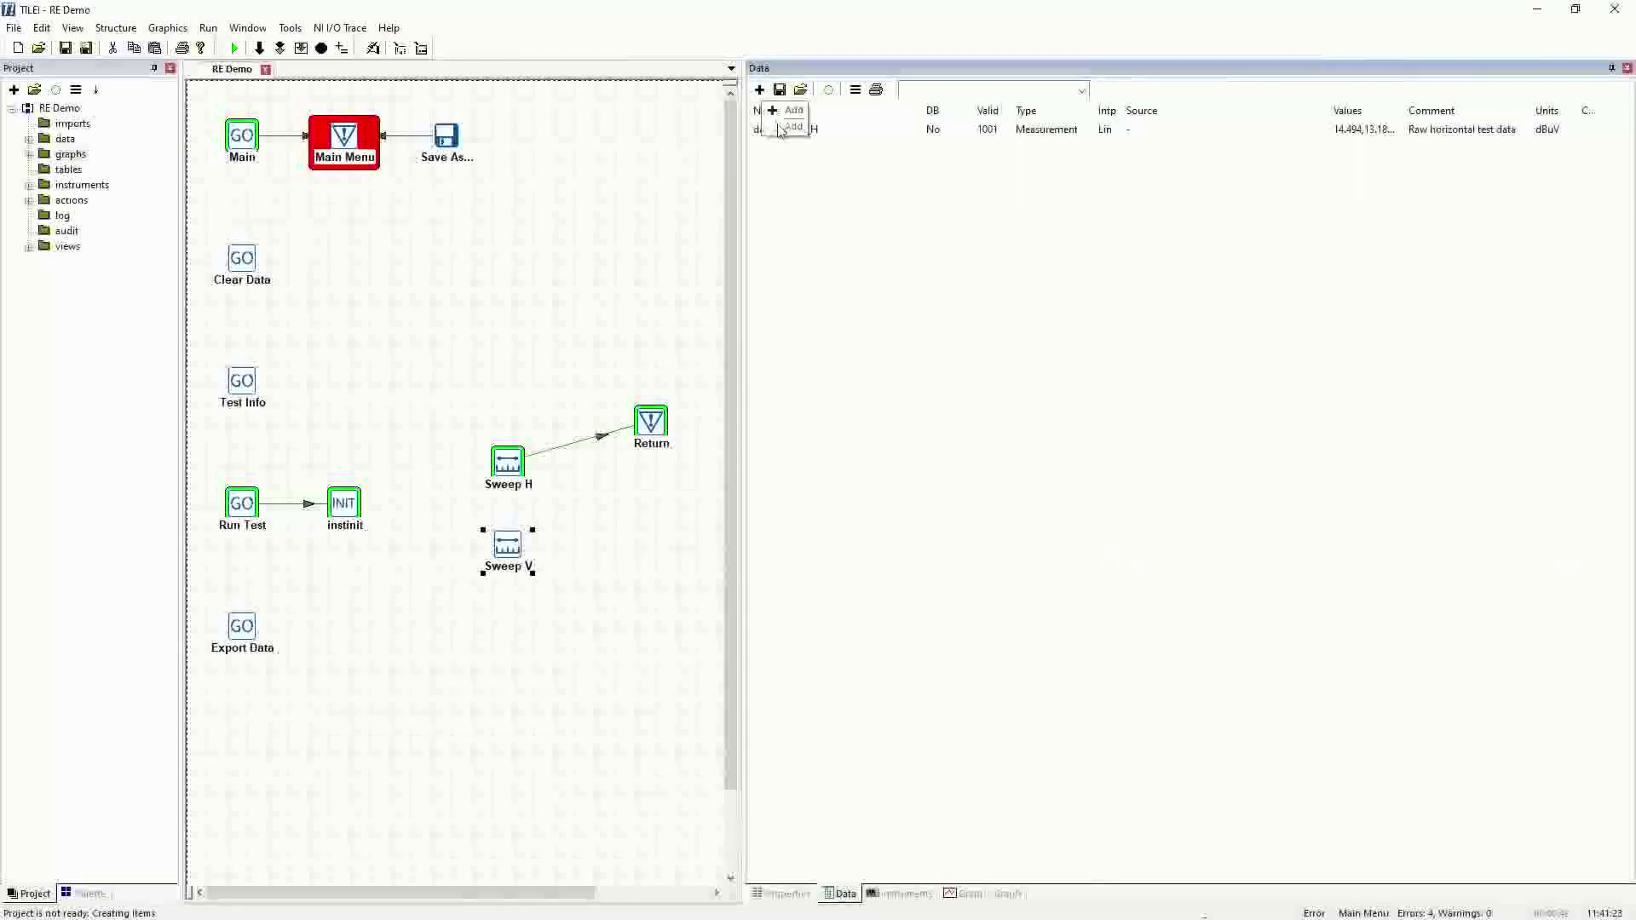
{"action": "right_click", "coordinate": [784, 132]}
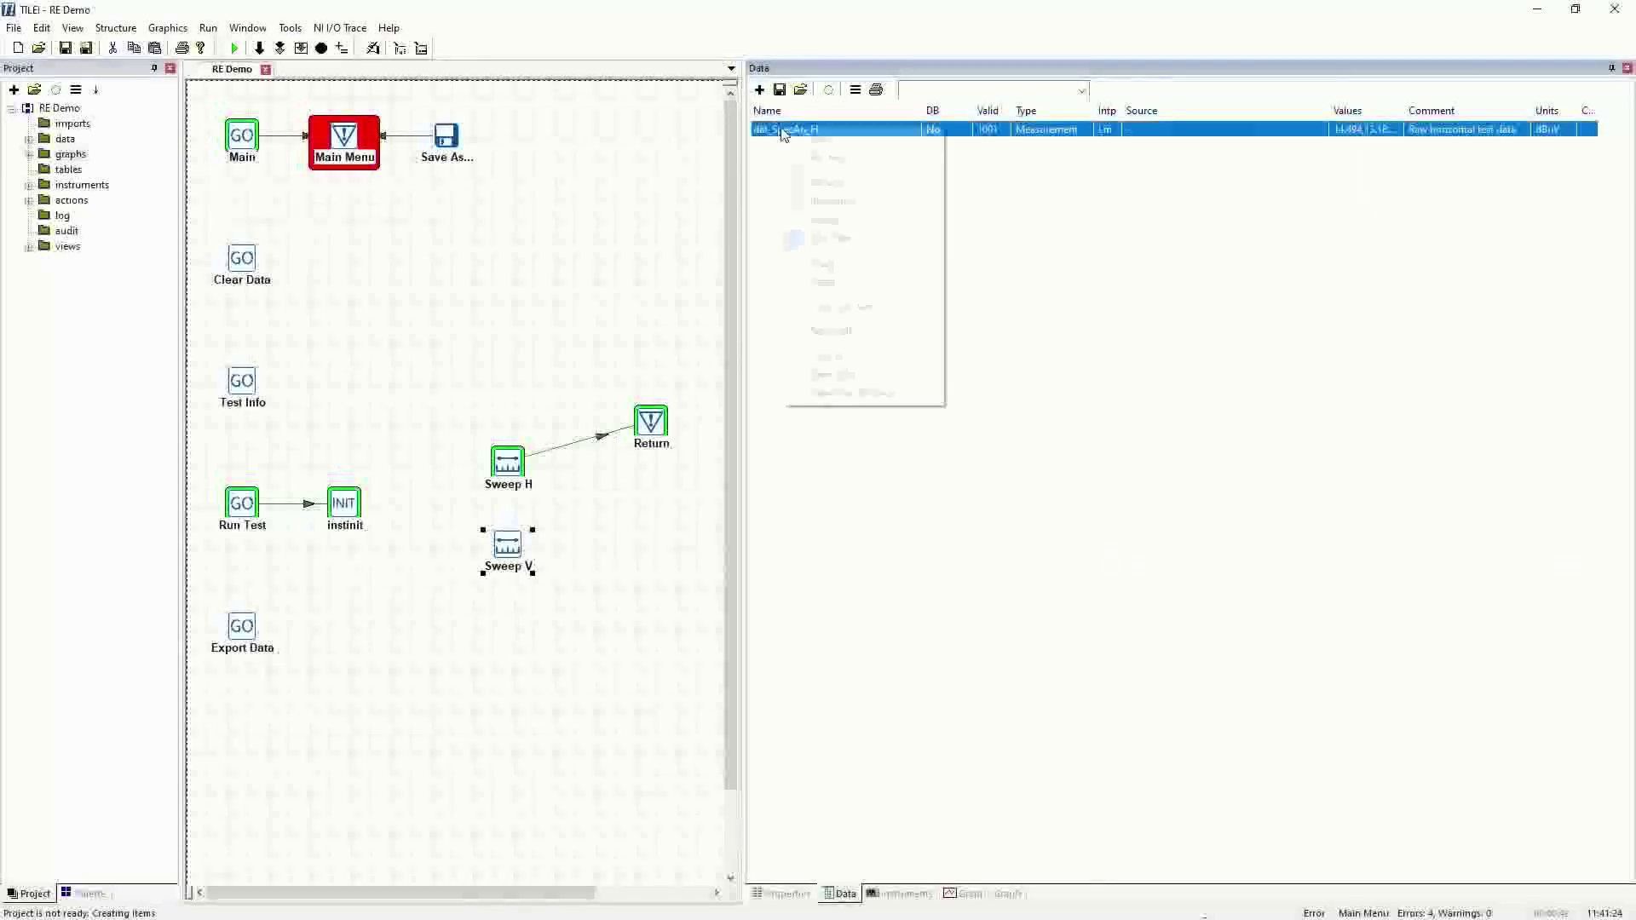
{"action": "left_click", "coordinate": [838, 270]}
{"action": "right_click", "coordinate": [818, 164]}
{"action": "left_click", "coordinate": [844, 313]}
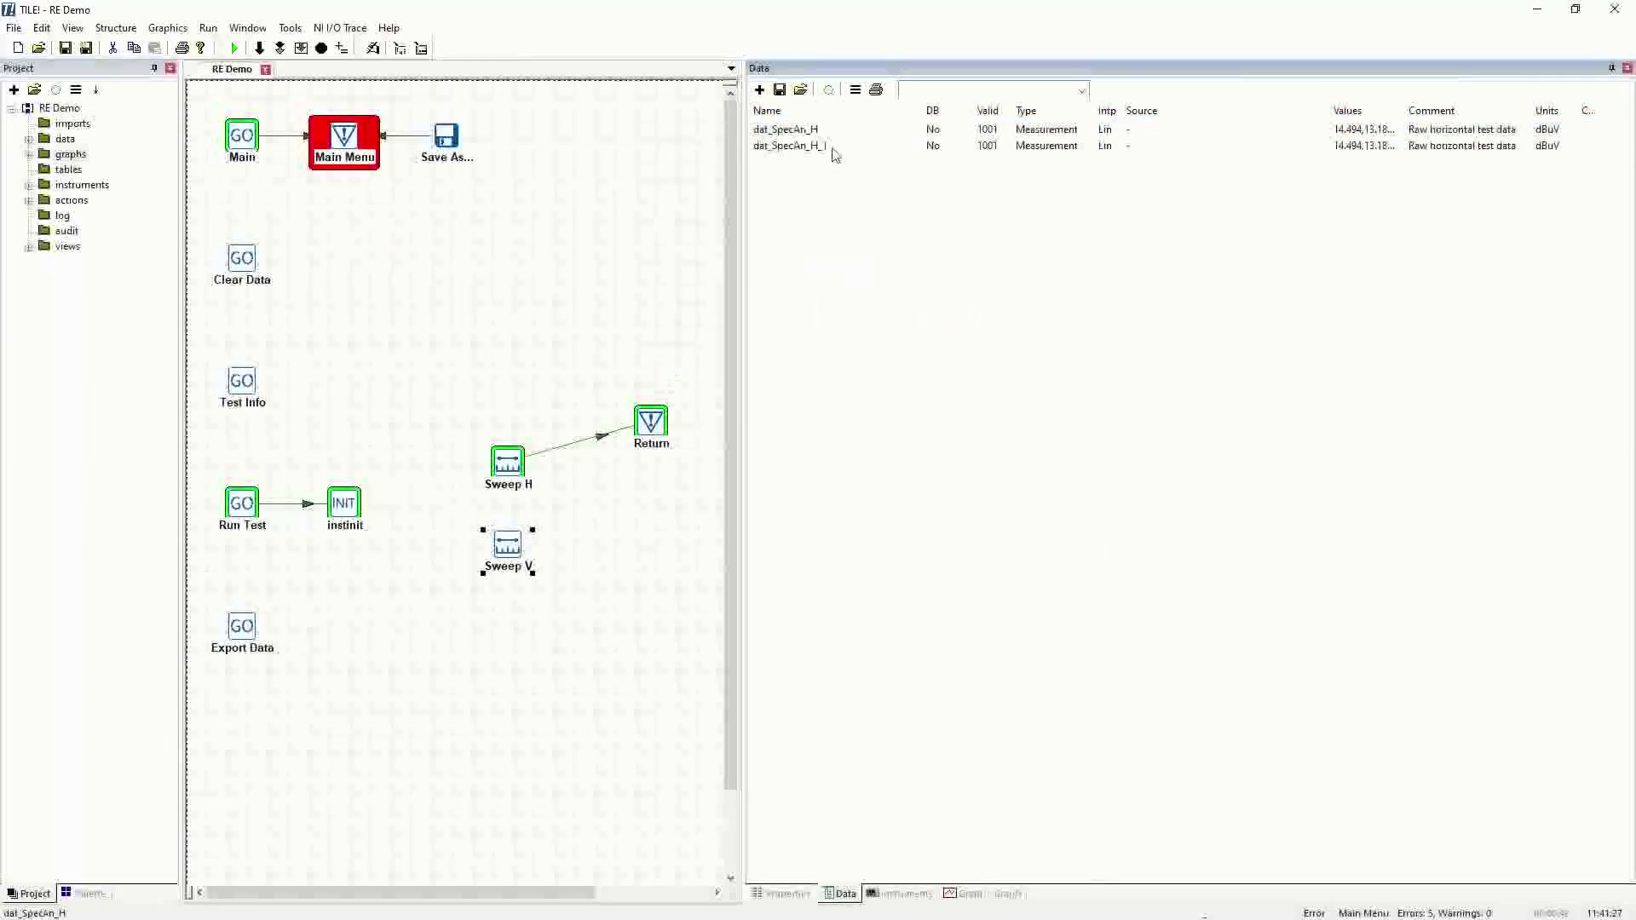
- Rename the copied data element dat_SpecAn_V and change its comment to "Raw vertical test data"
{"action": "double_click", "coordinate": [822, 149]}
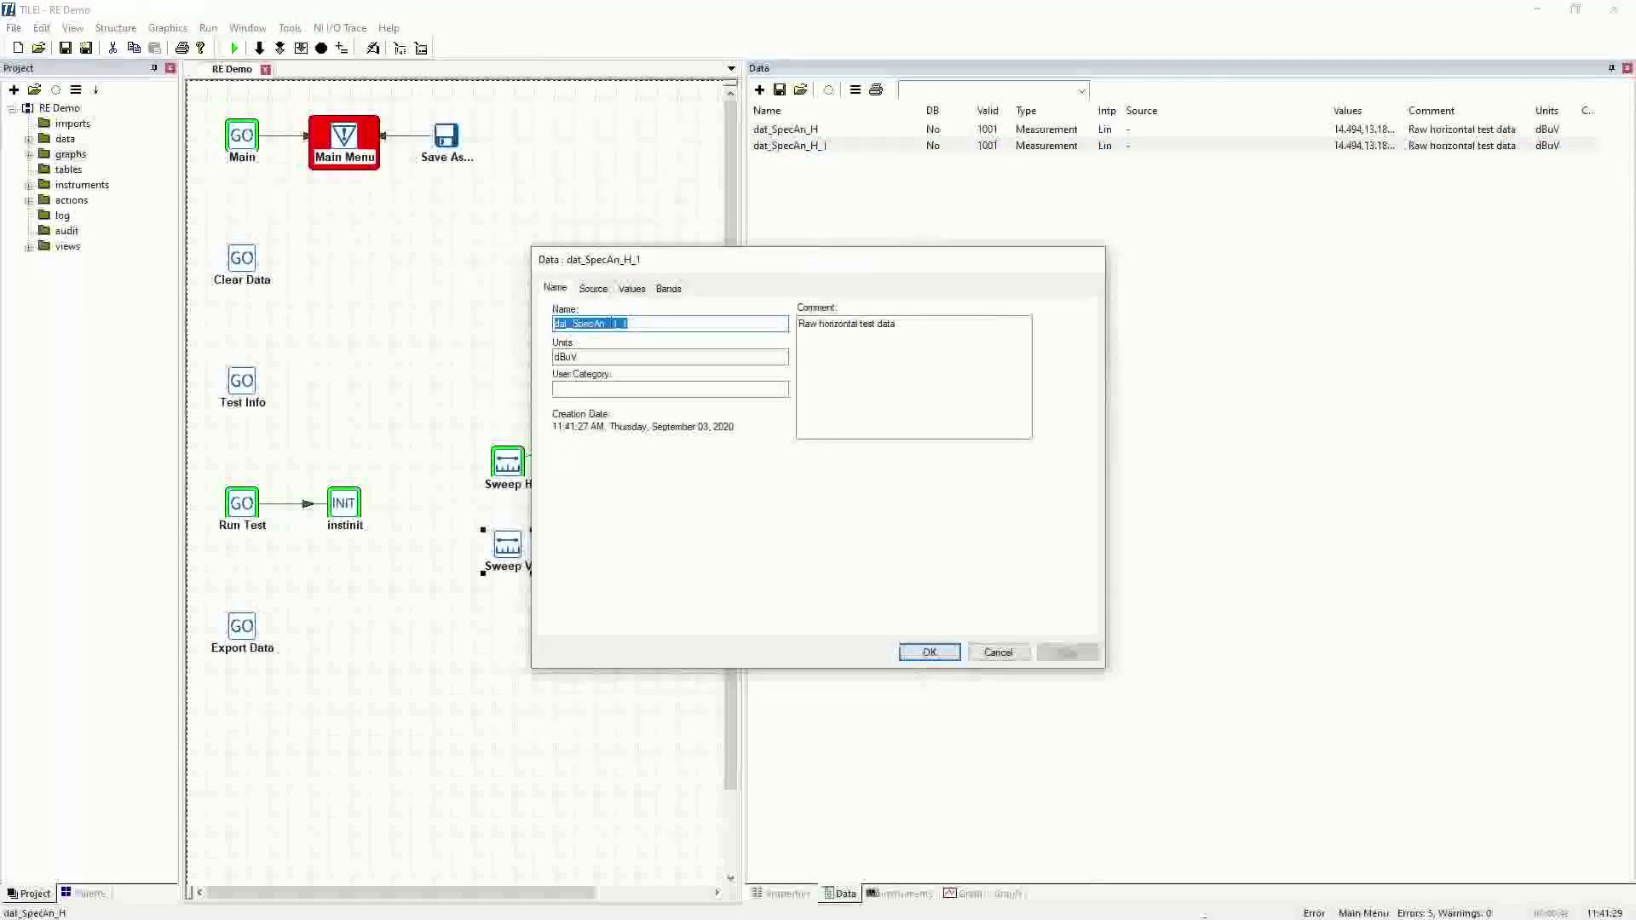
{"action": "left_click_drag", "start_coordinate": [610, 324], "coordinate": [657, 323]}
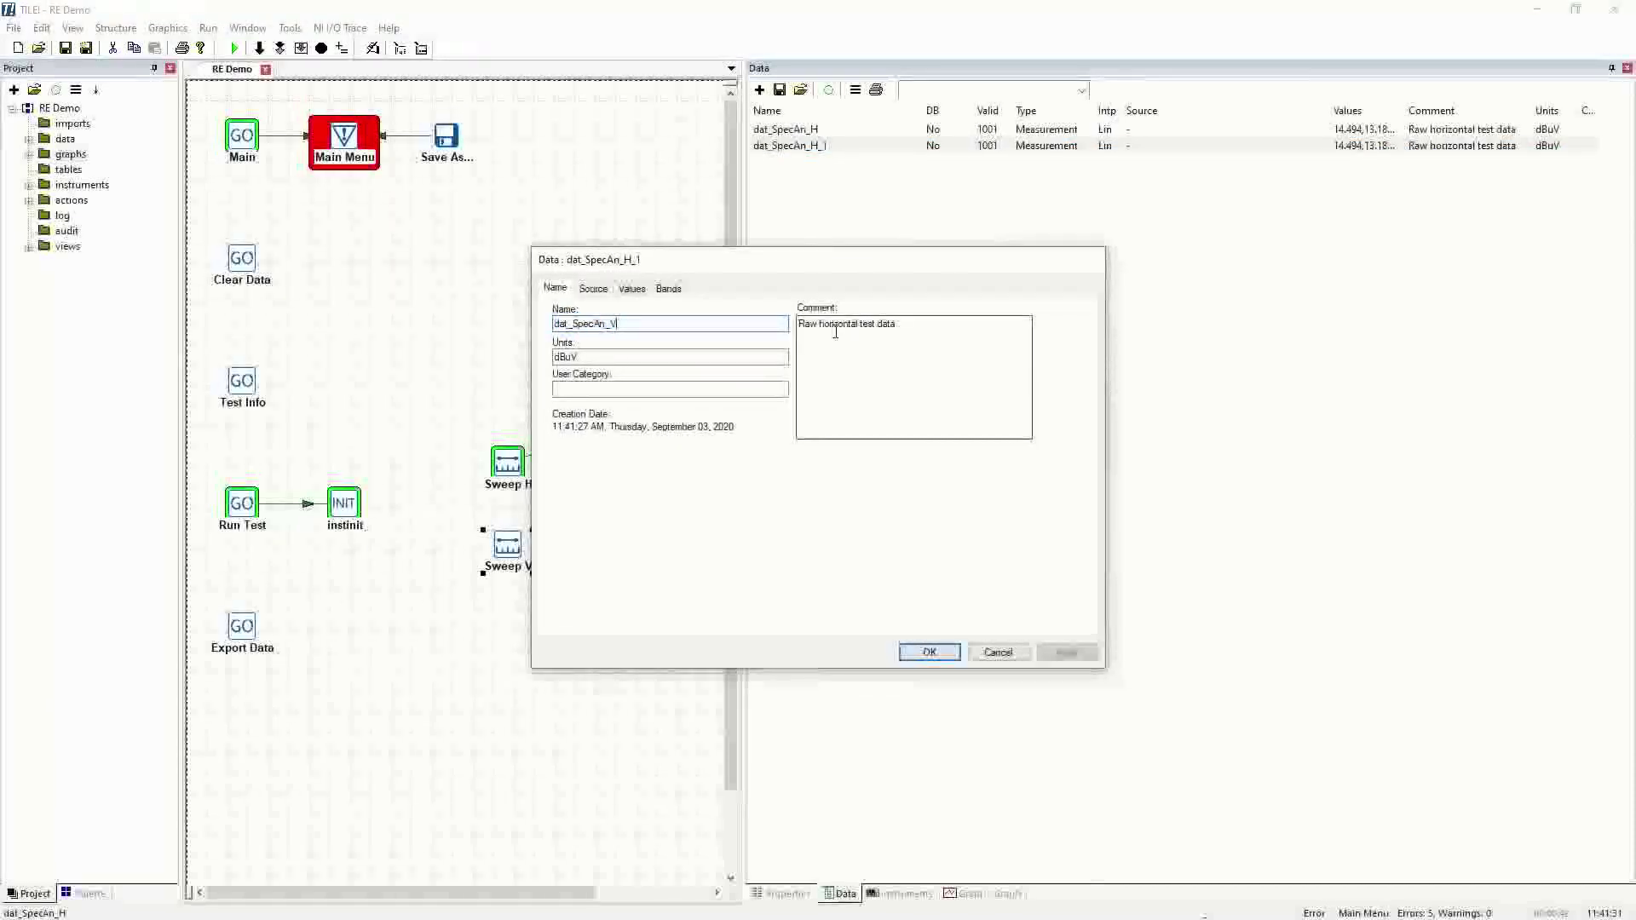
{"action": "left_click_drag", "start_coordinate": [831, 324], "coordinate": [856, 326]}
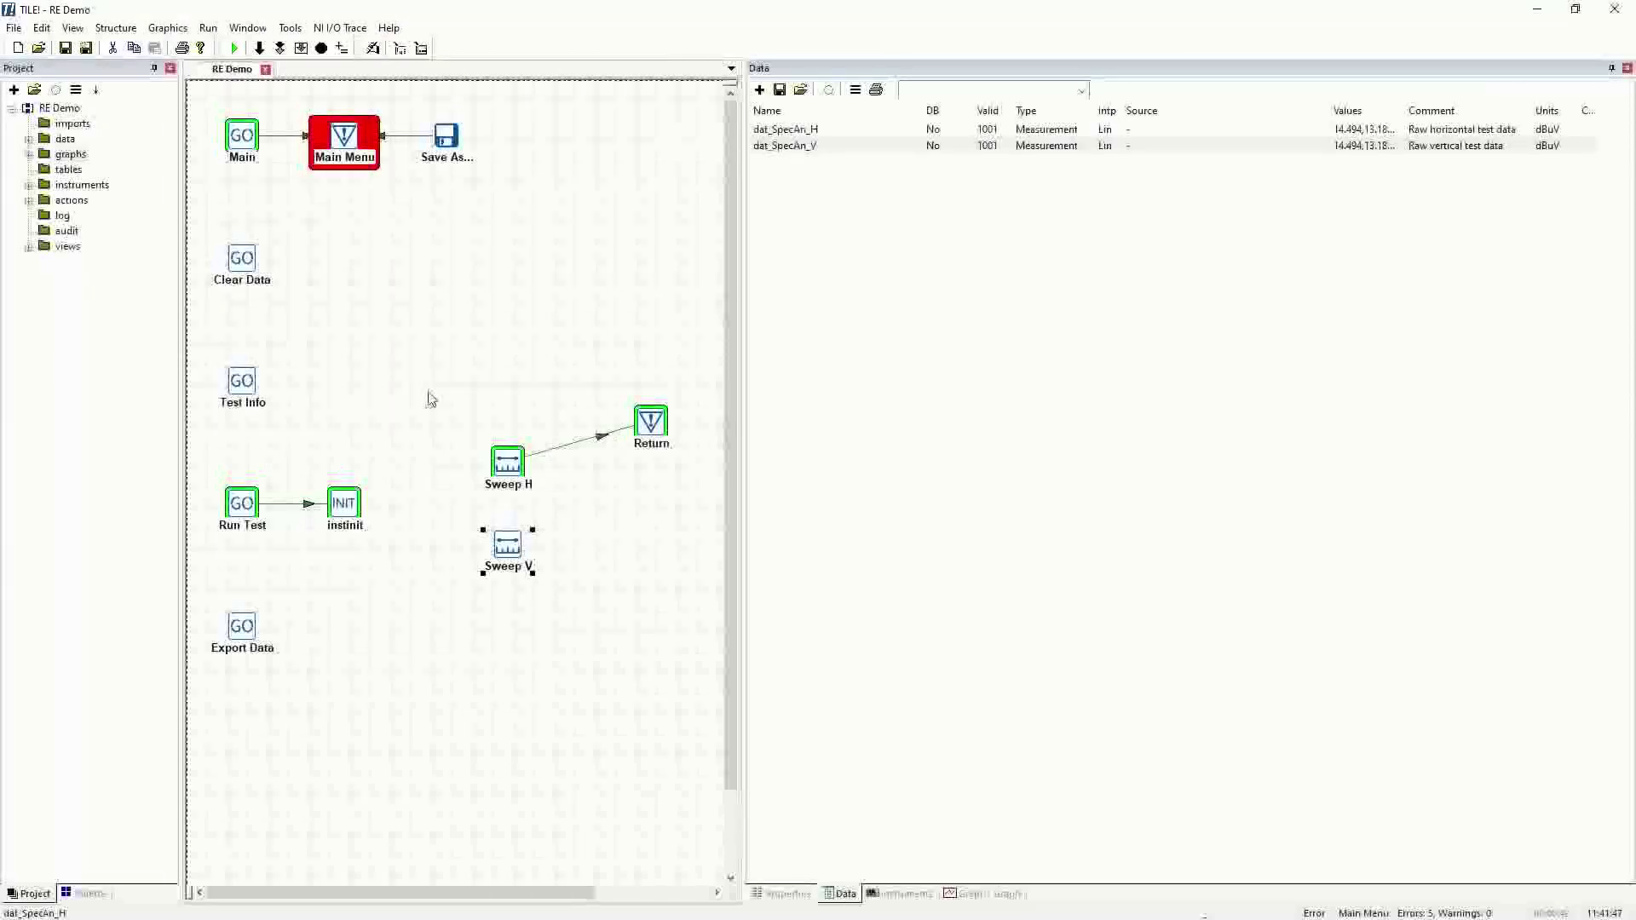
- Shift the Sweep H and Sweep V actions together slightly right, making room for another action after instinit
{"action": "left_click_drag", "start_coordinate": [431, 399], "coordinate": [577, 642]}
{"action": "key", "text": "Right"}
{"action": "key", "text": "Right"}
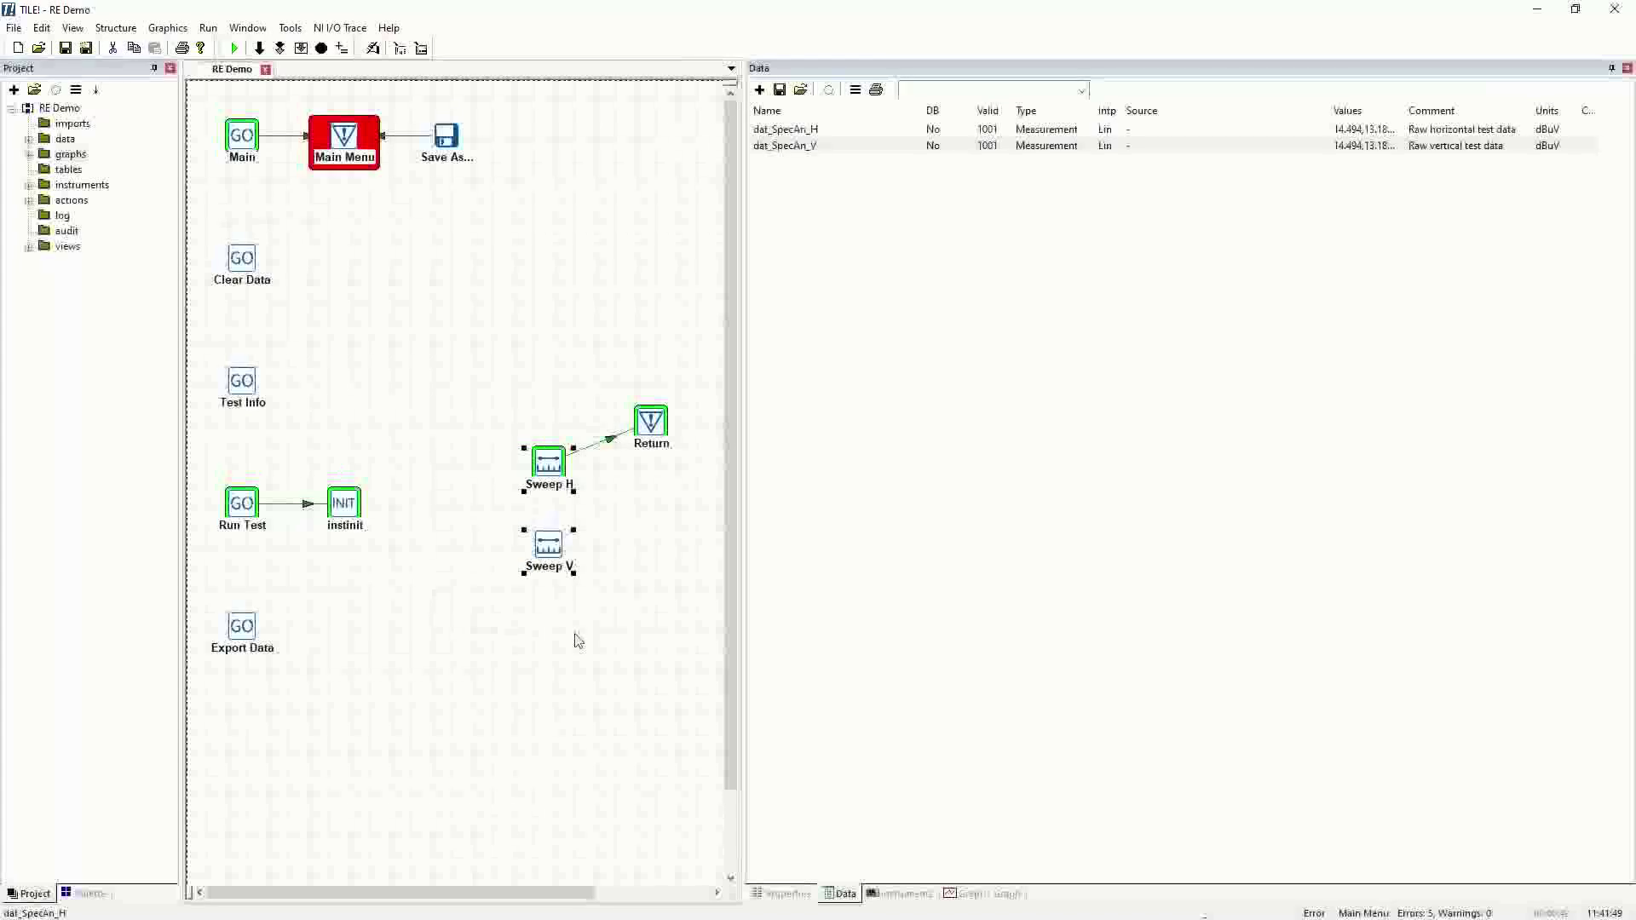
{"action": "key", "text": "Left"}
{"action": "key", "text": "Right"}
{"action": "left_click", "coordinate": [428, 342]}
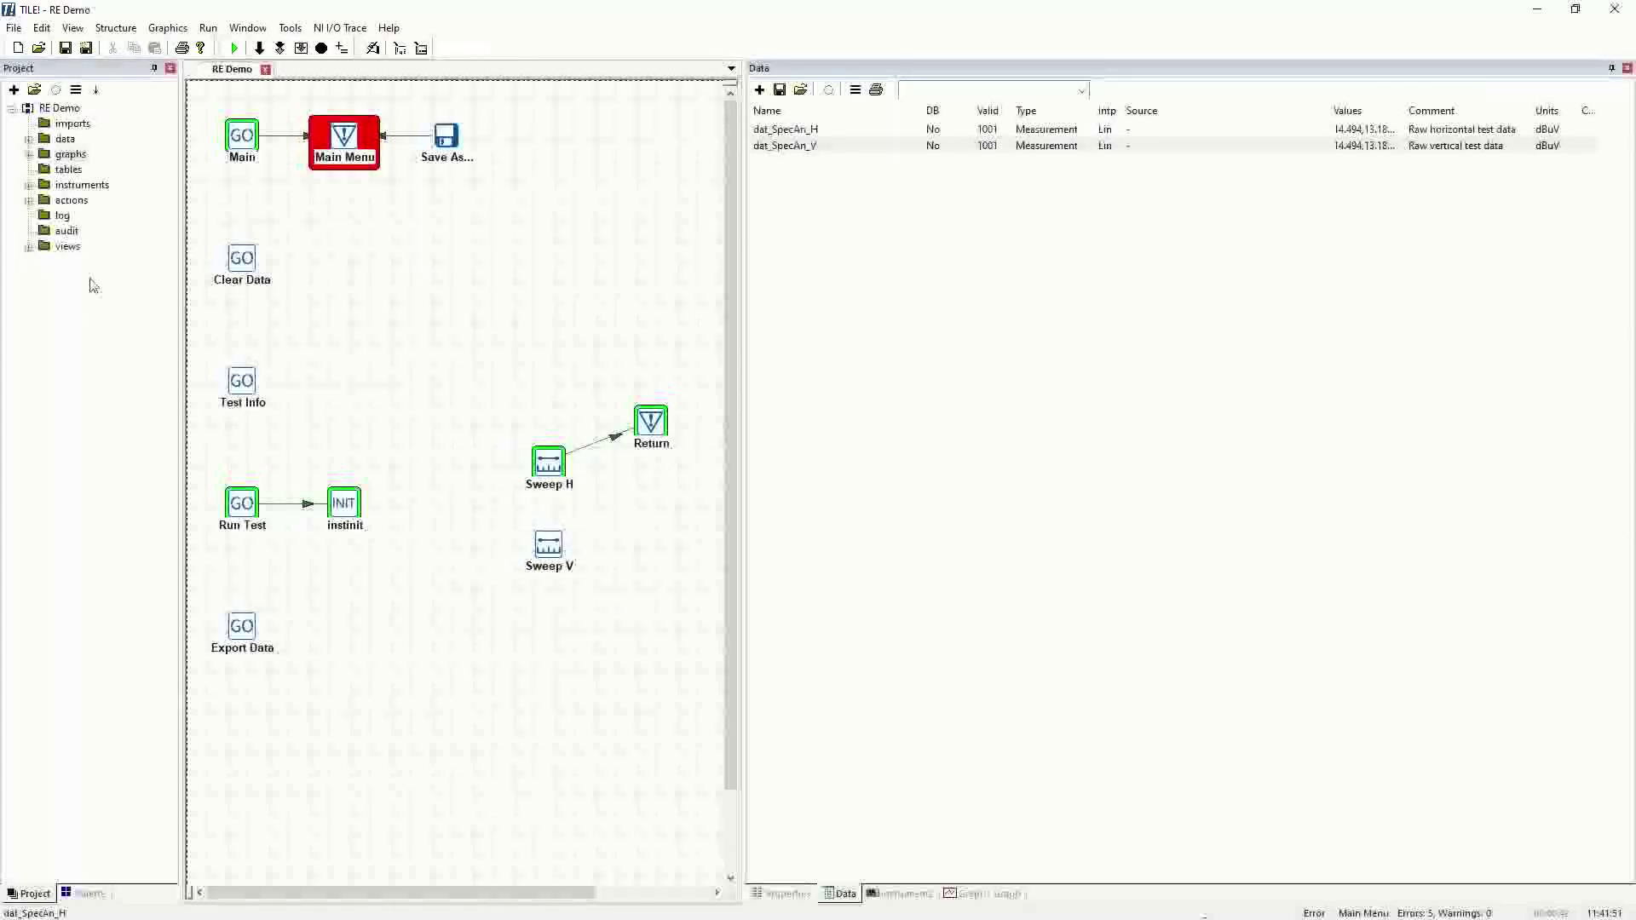
- Place a prompt action between instinit and the sweeps, titling its accept choice Horizontal and its reject choice Vertical
{"action": "left_click", "coordinate": [83, 894]}
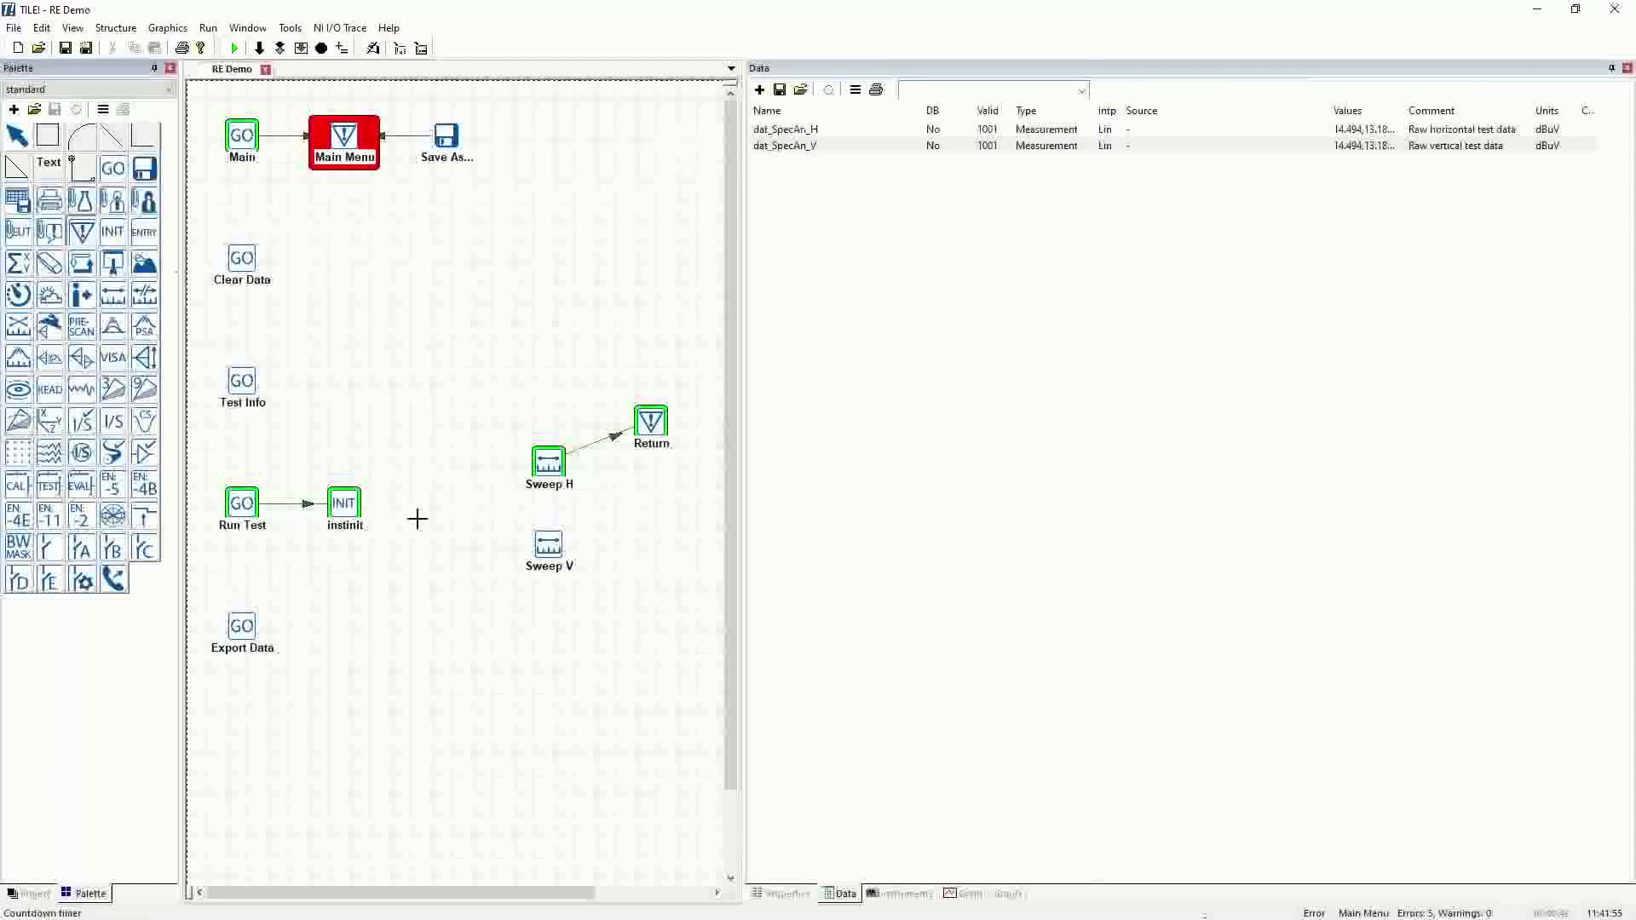
{"action": "left_click", "coordinate": [440, 497]}
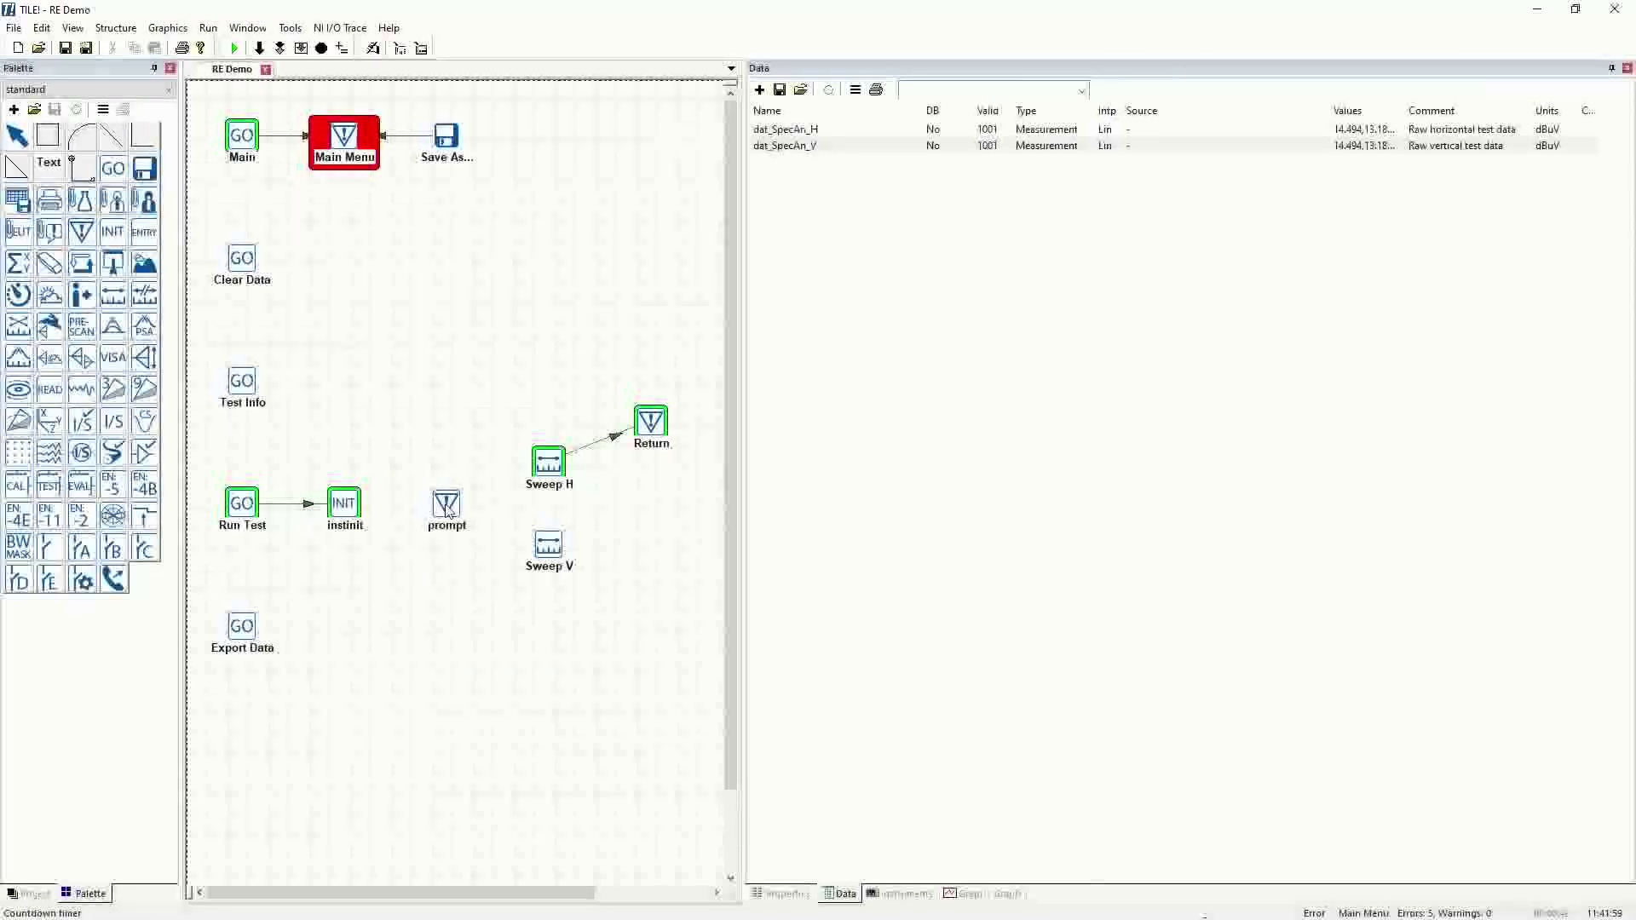
{"action": "double_click", "coordinate": [445, 509]}
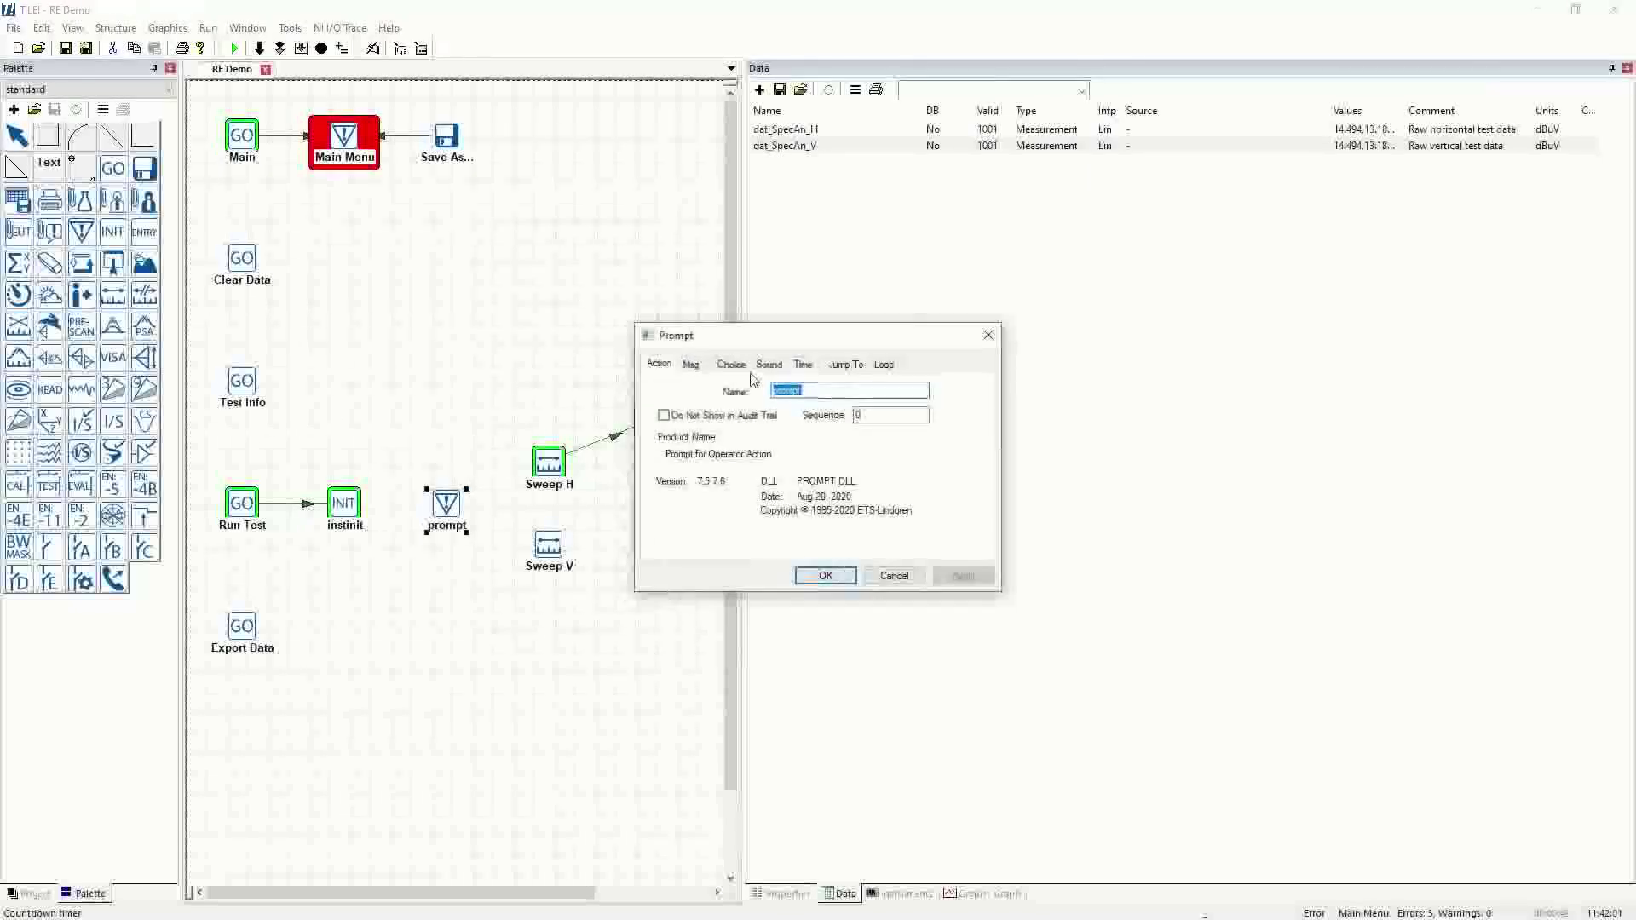
{"action": "left_click", "coordinate": [750, 370]}
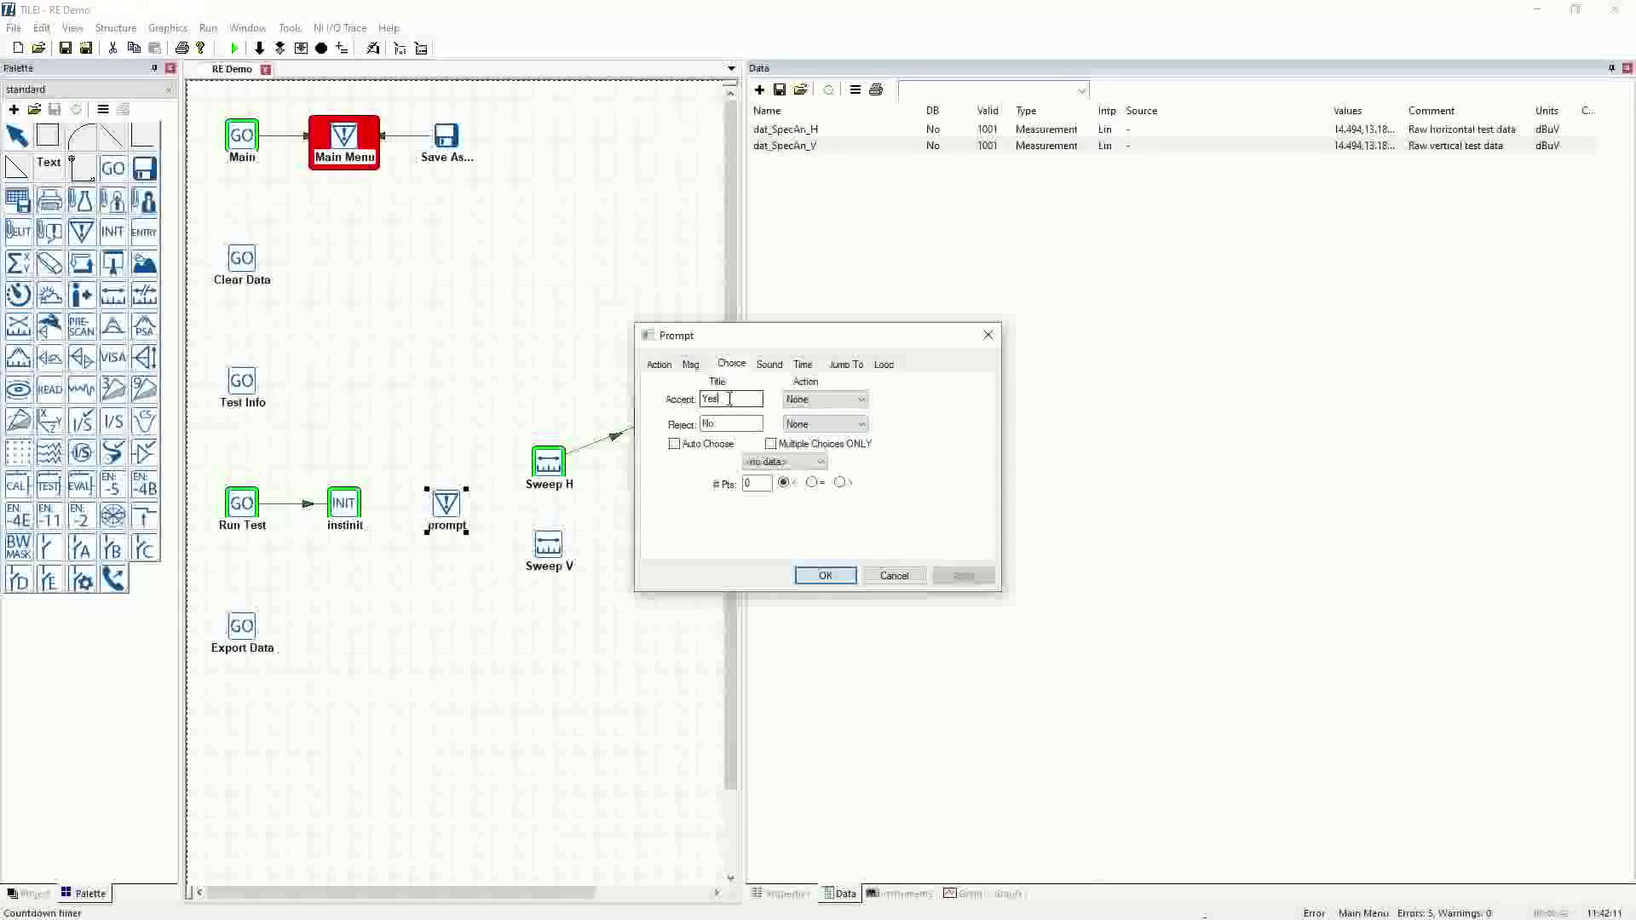
{"action": "double_click", "coordinate": [731, 399]}
{"action": "double_click", "coordinate": [707, 425]}
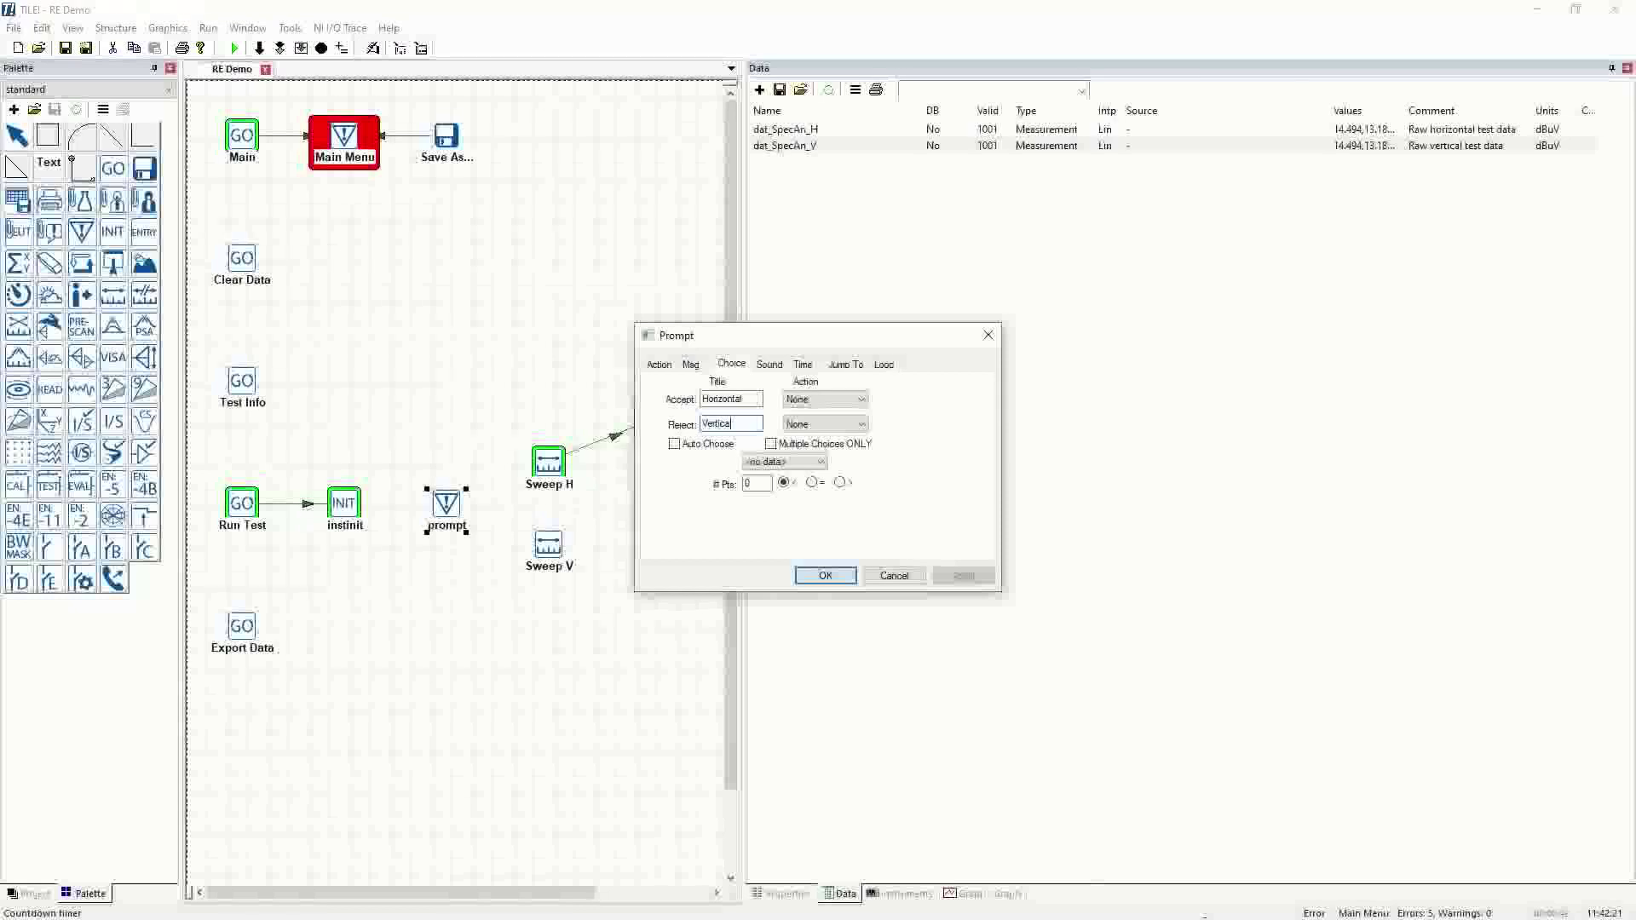
{"action": "left_click", "coordinate": [826, 576]}
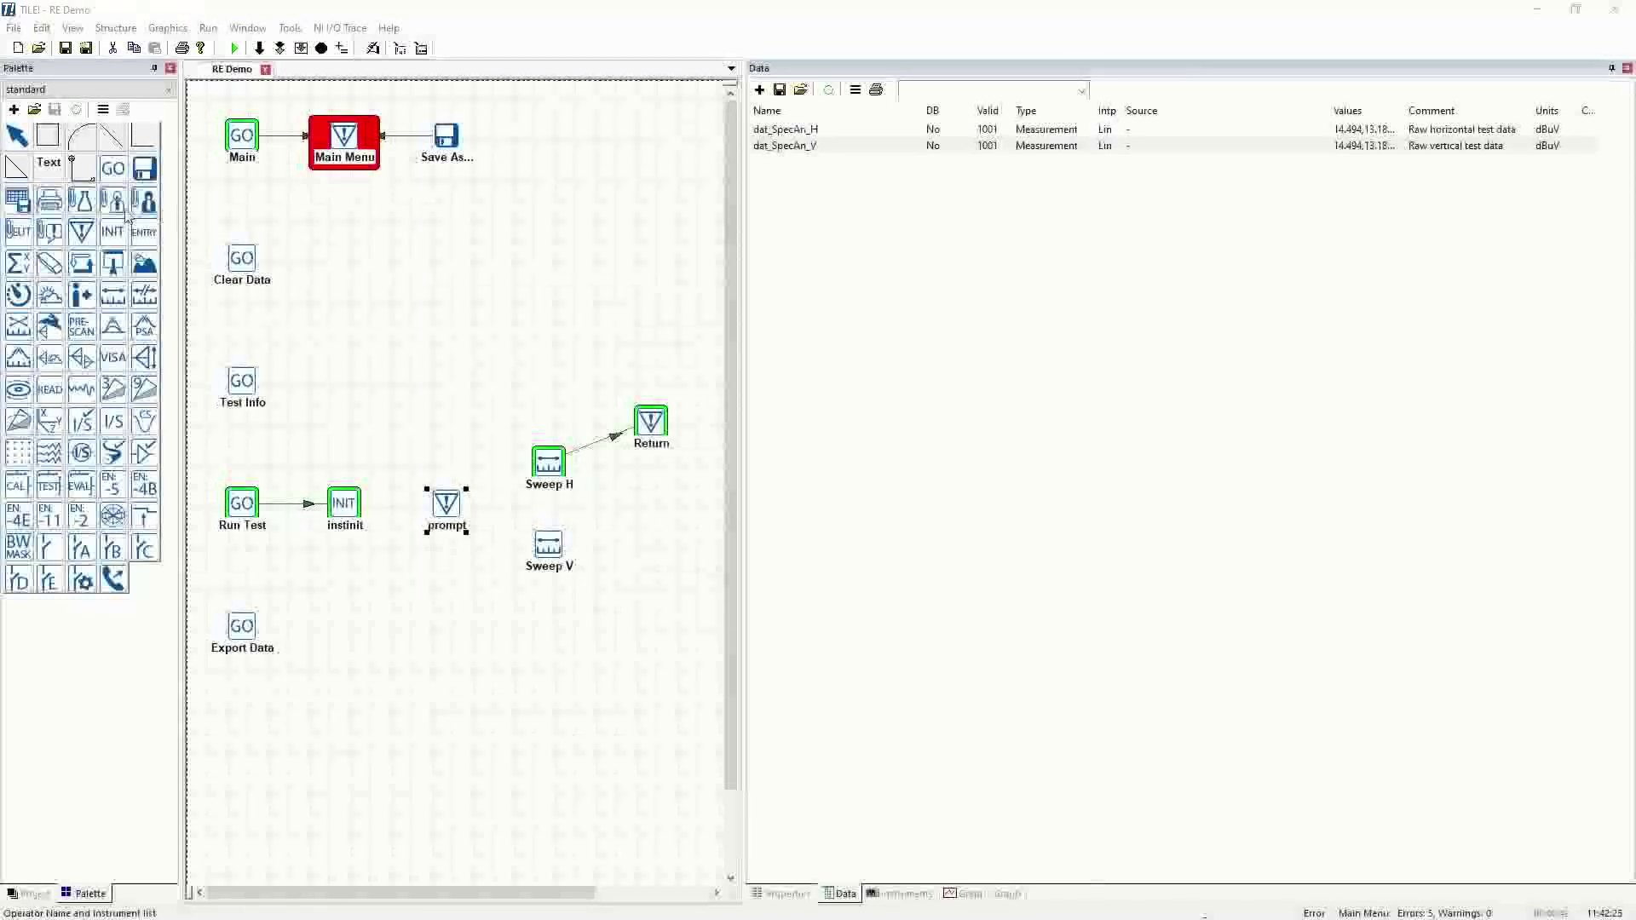
- Connect instinit to the prompt action, and the prompt first to Sweep H and second to Sweep V
{"action": "left_click", "coordinate": [83, 168]}
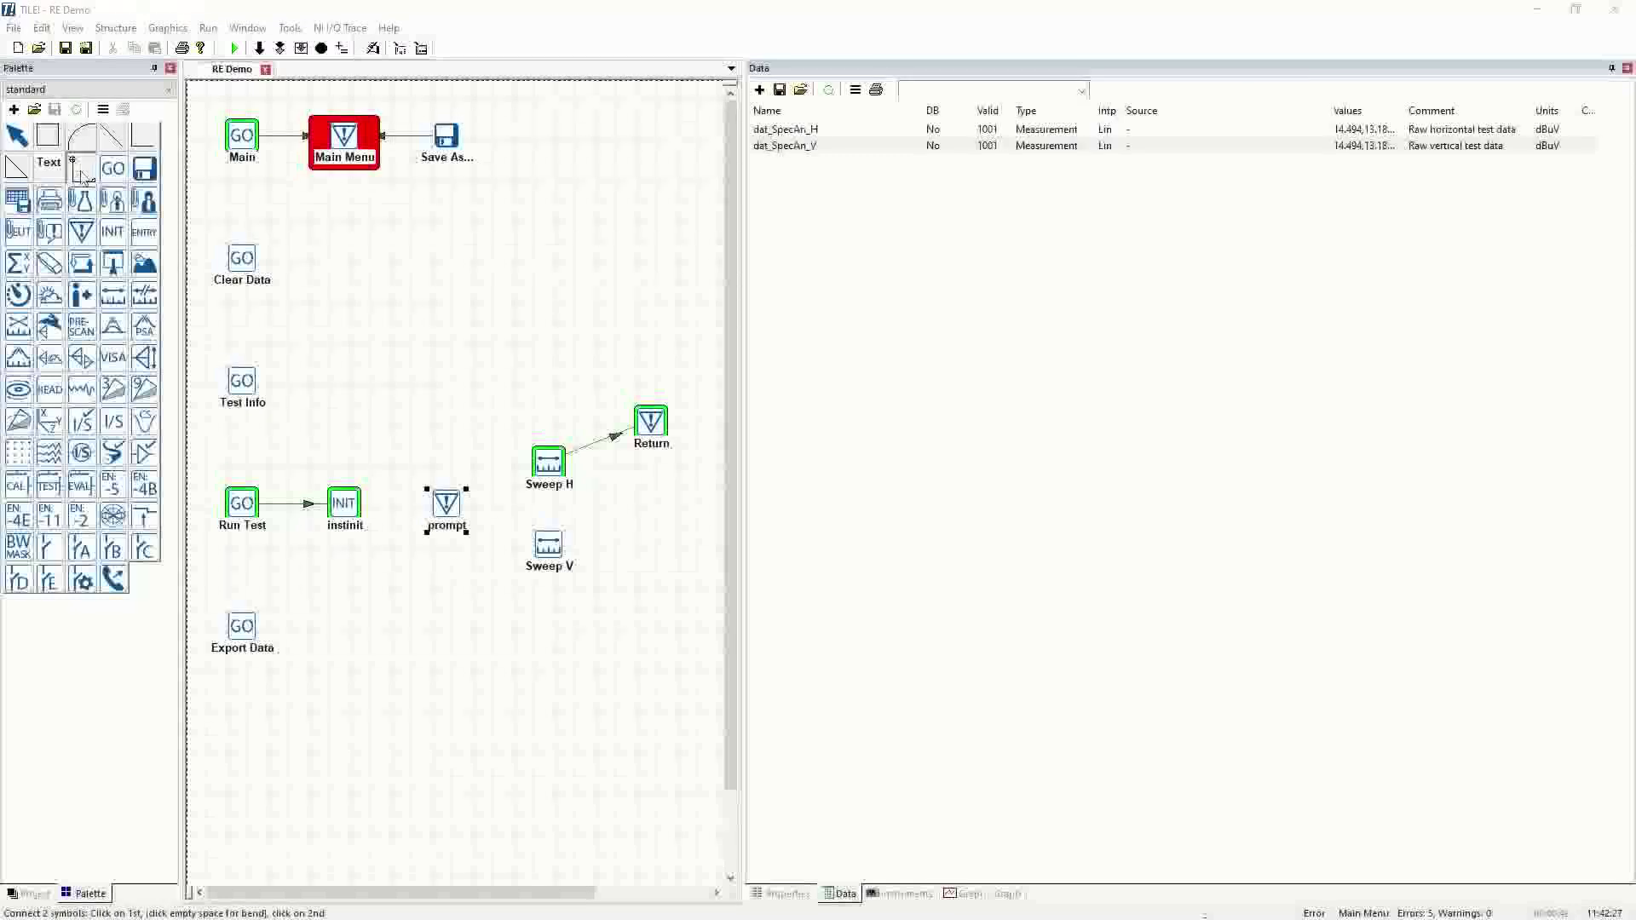
{"action": "left_click_drag", "start_coordinate": [344, 502], "coordinate": [445, 504]}
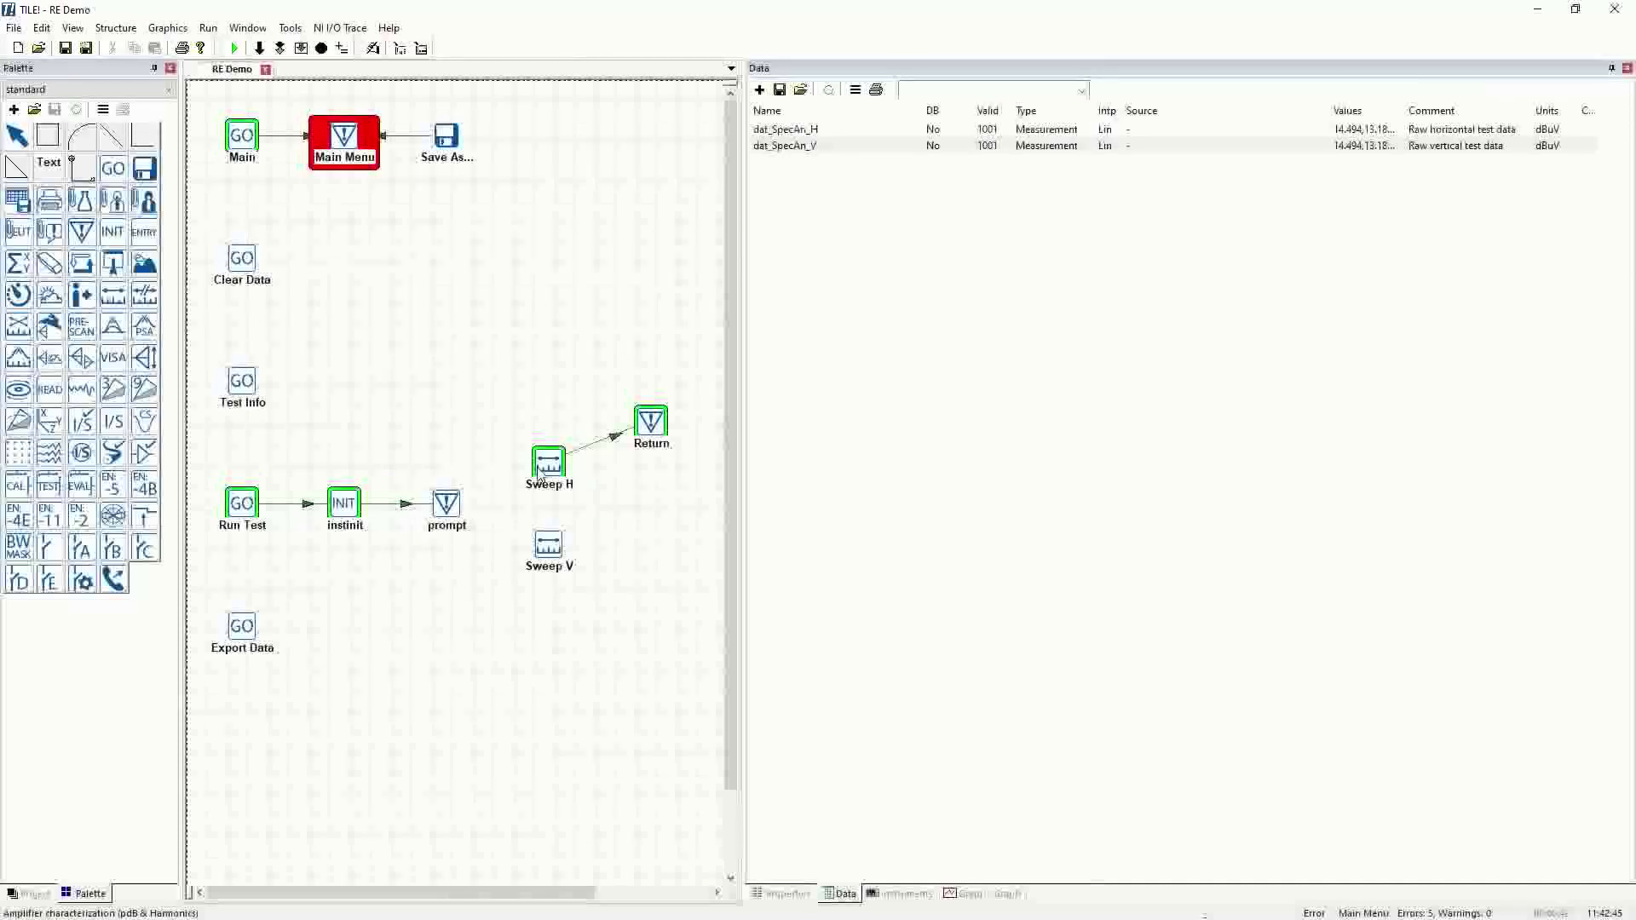
{"action": "left_click", "coordinate": [81, 169]}
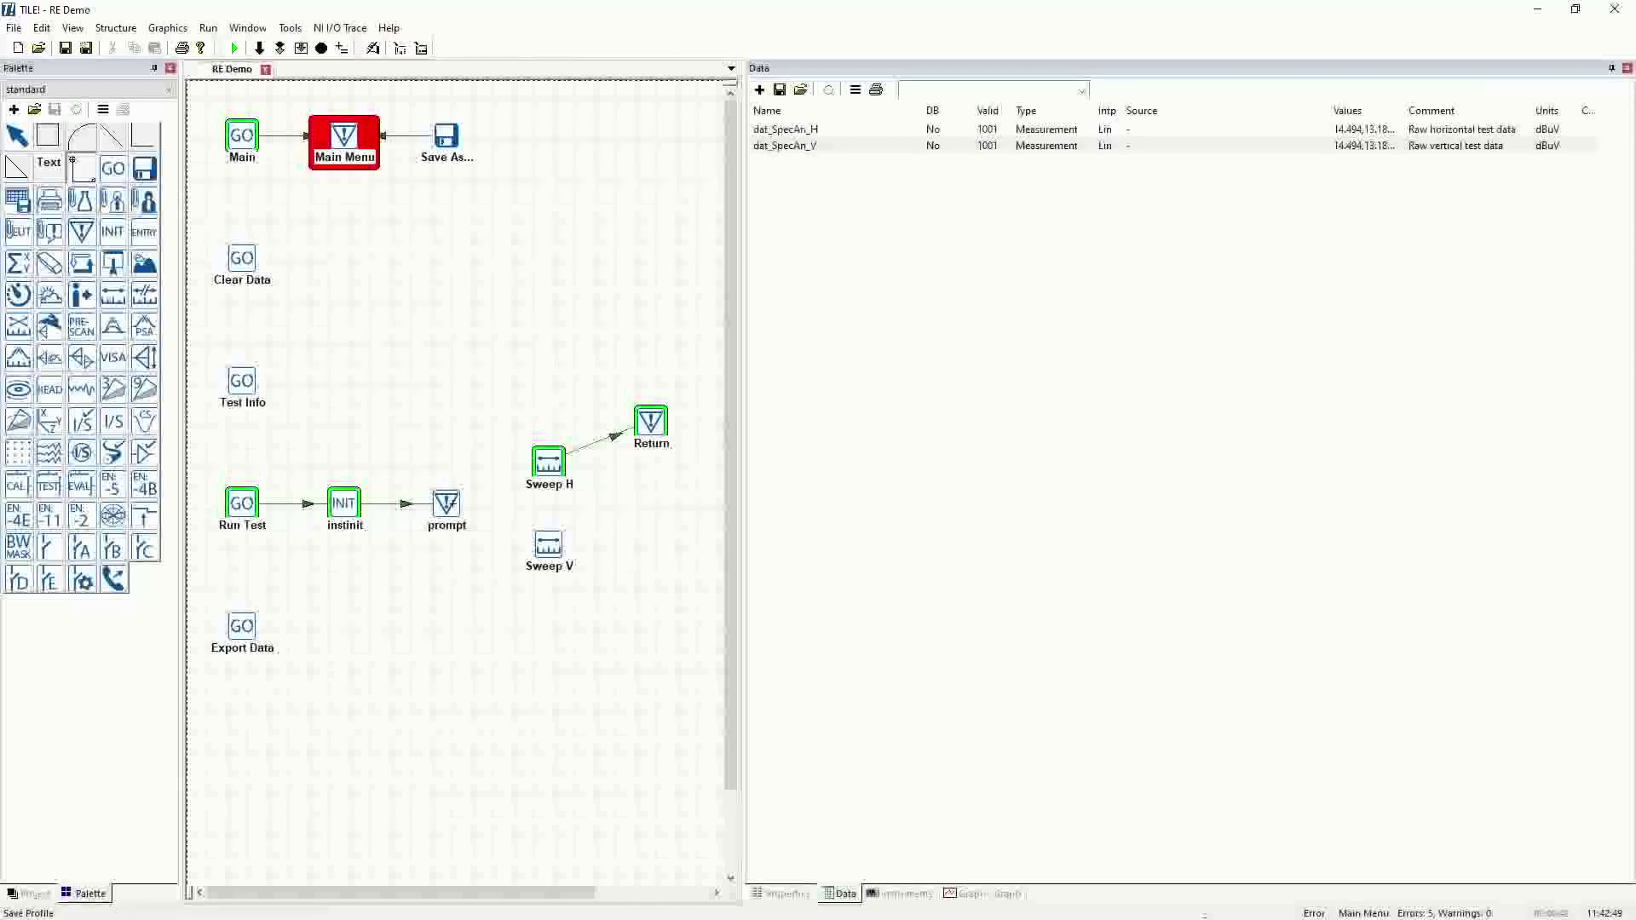
{"action": "left_click", "coordinate": [446, 503]}
{"action": "left_click", "coordinate": [550, 464]}
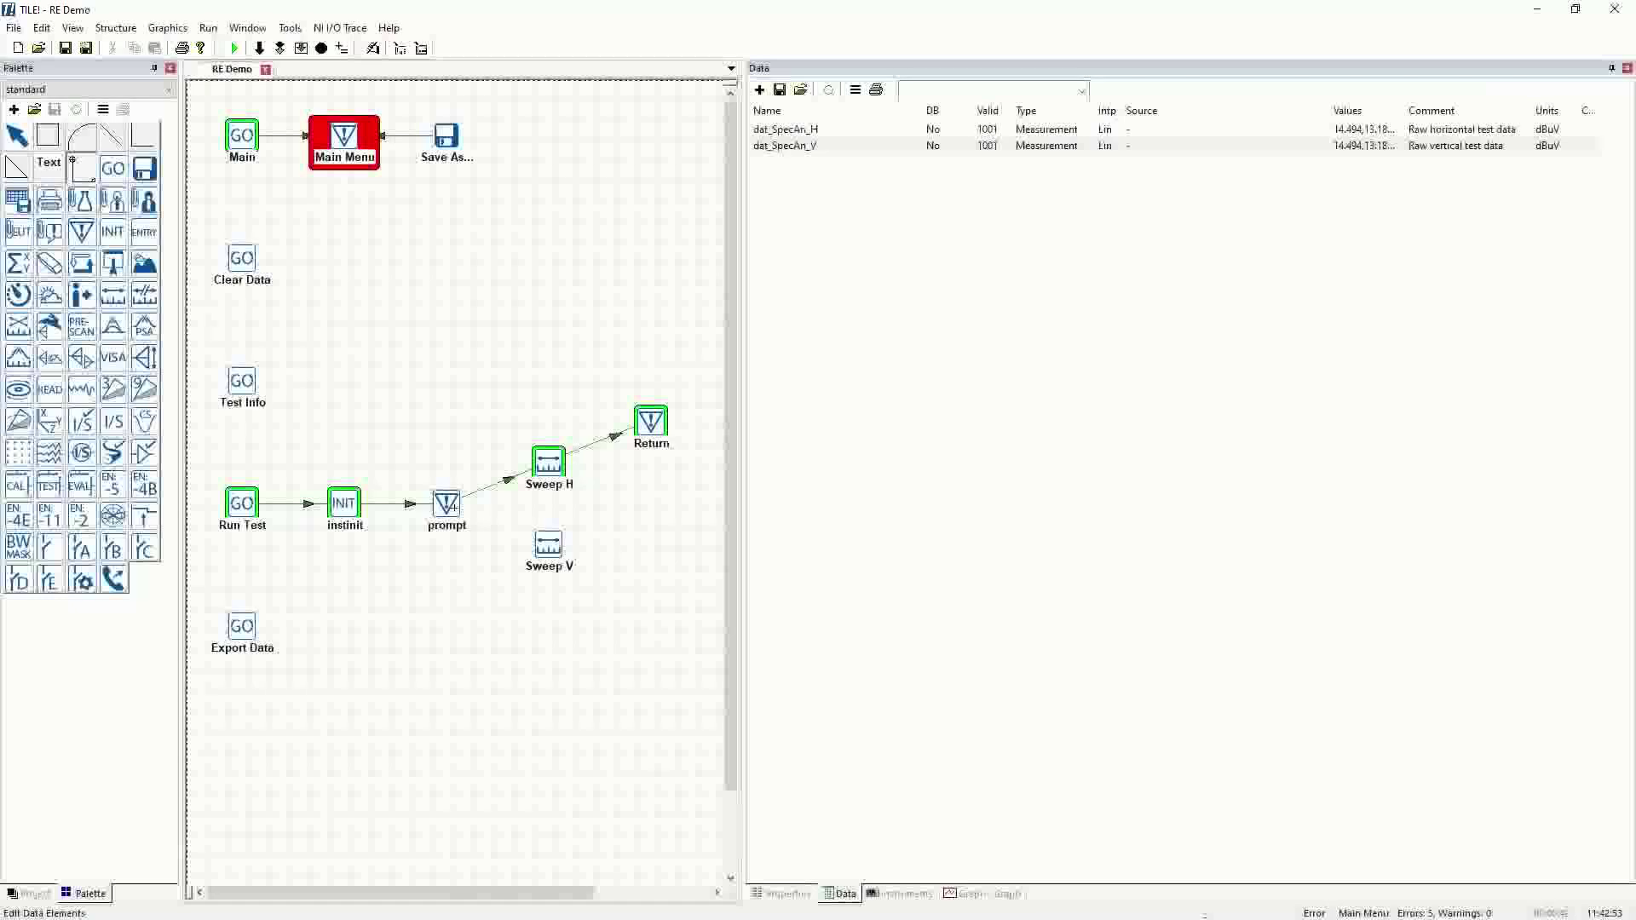
{"action": "left_click", "coordinate": [446, 503]}
{"action": "left_click", "coordinate": [550, 546]}
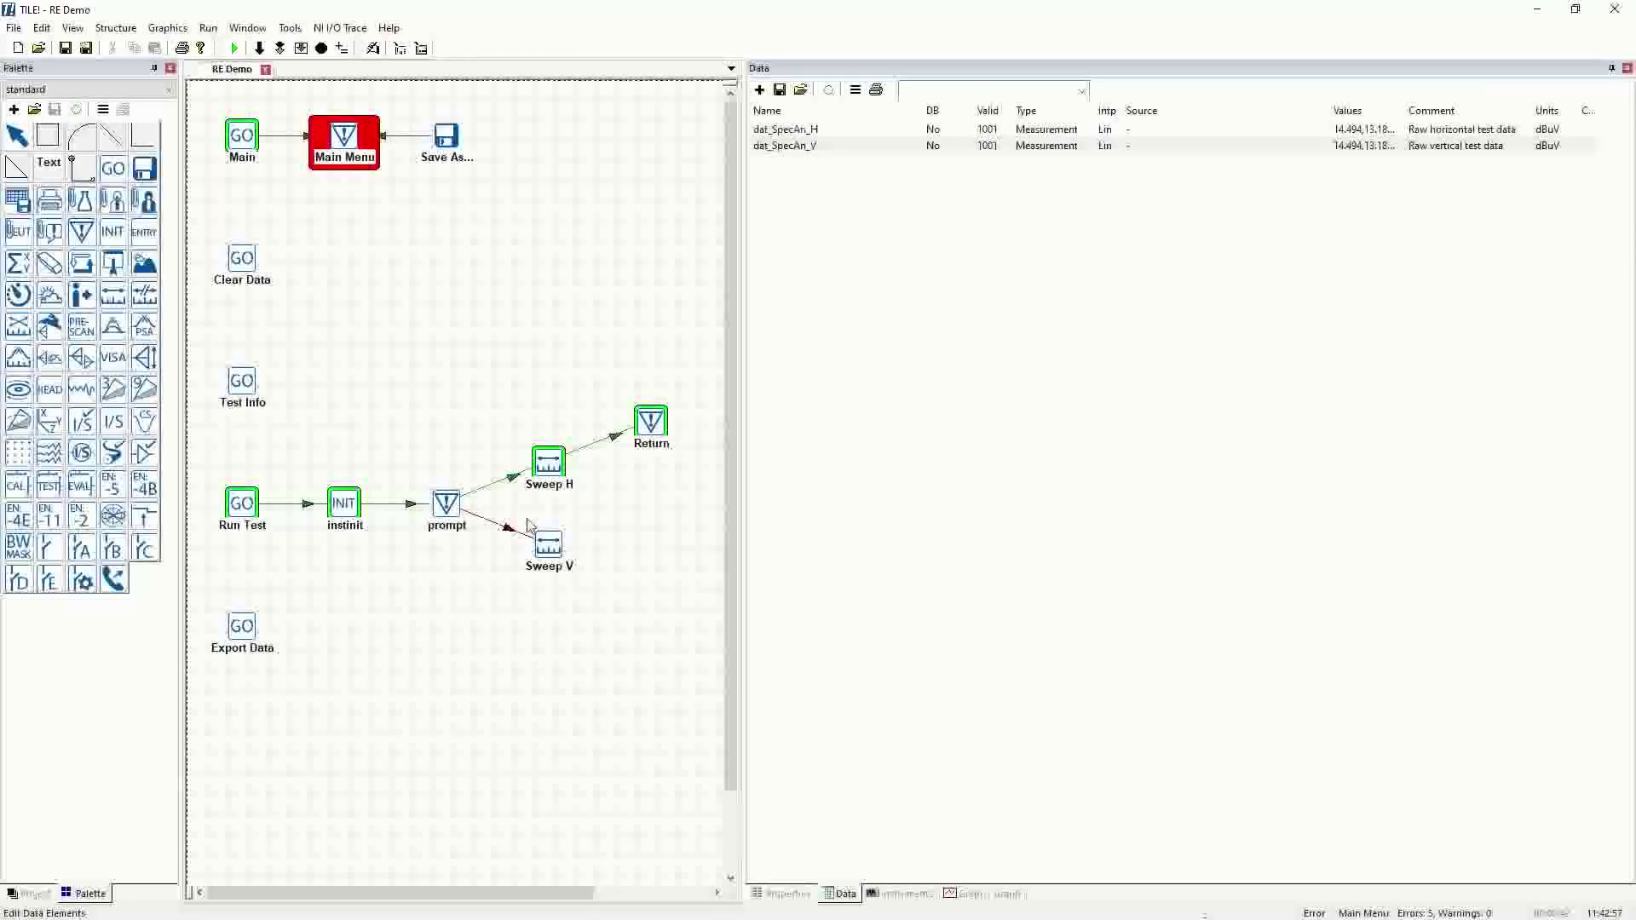
- Check the prompt's choice actions and set its message to "Which polarity would you like to test?"
{"action": "double_click", "coordinate": [446, 509]}
{"action": "left_click", "coordinate": [731, 364]}
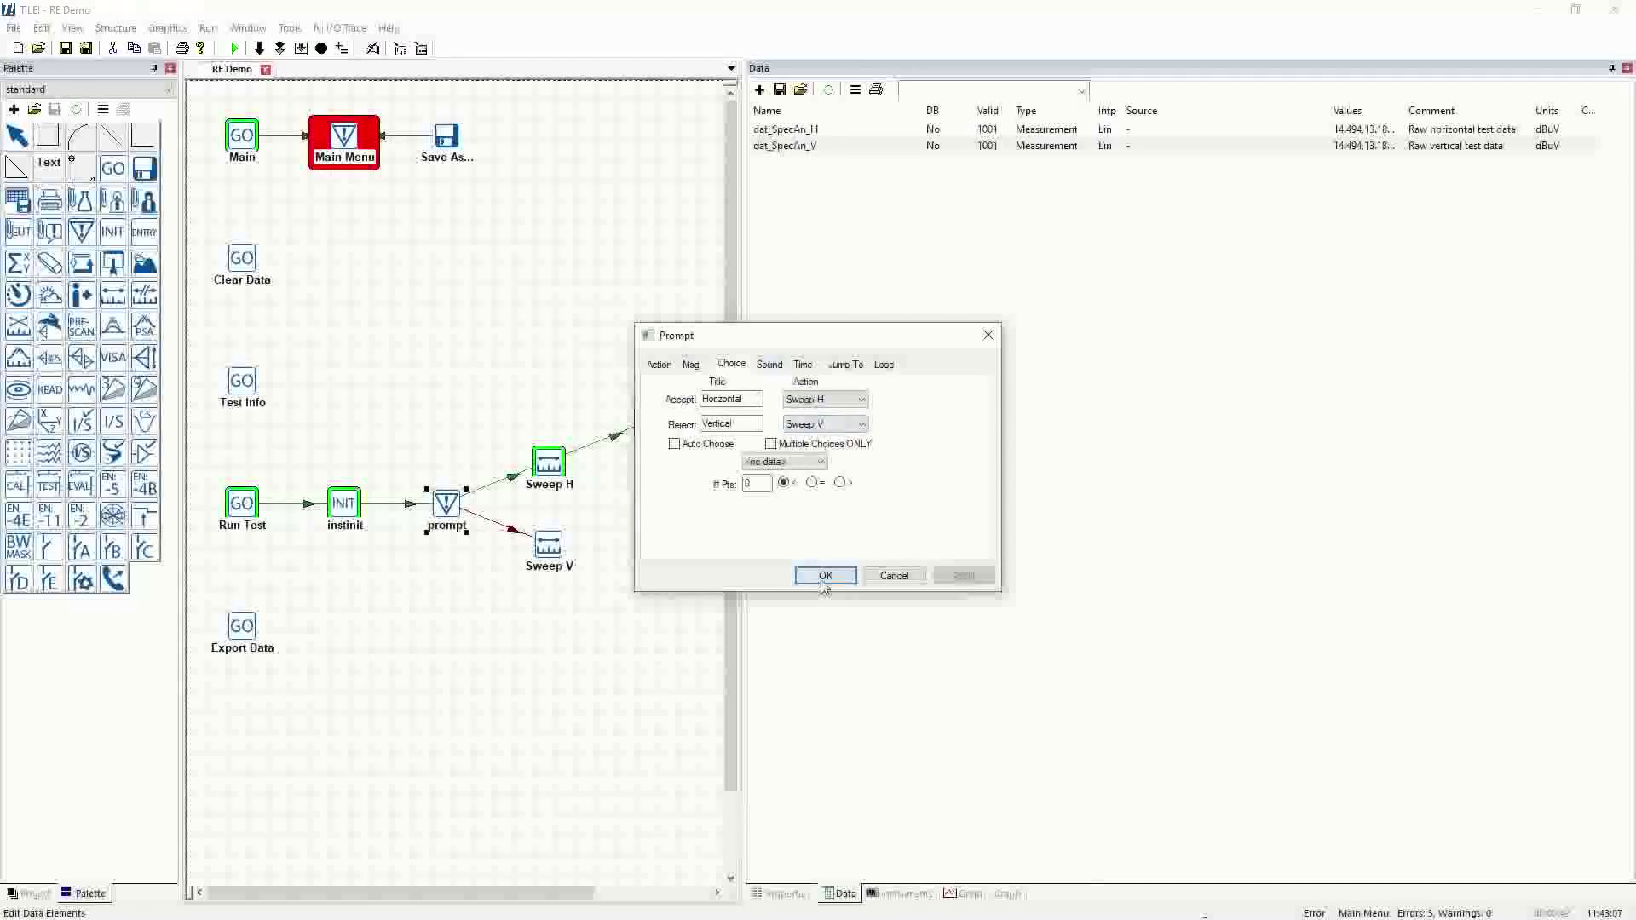
{"action": "left_click", "coordinate": [690, 364]}
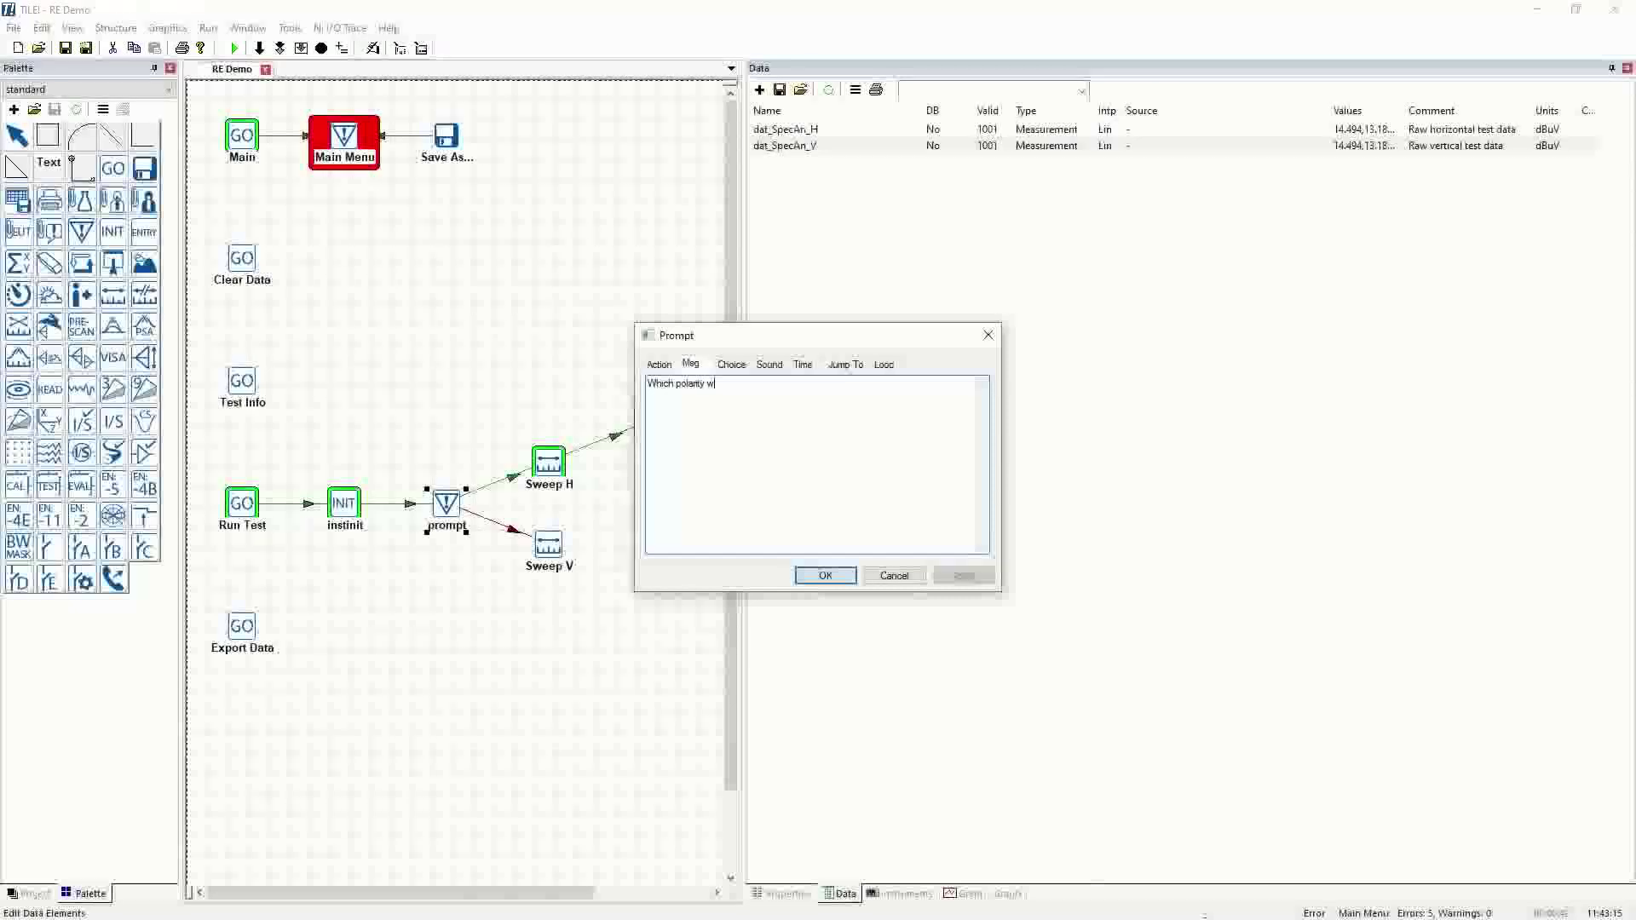
{"action": "type", "text": "you like to test?"}
- Rename the prompt action as "Polarity?" and accept its settings
{"action": "left_click", "coordinate": [660, 364]}
{"action": "type", "text": "Pol"}
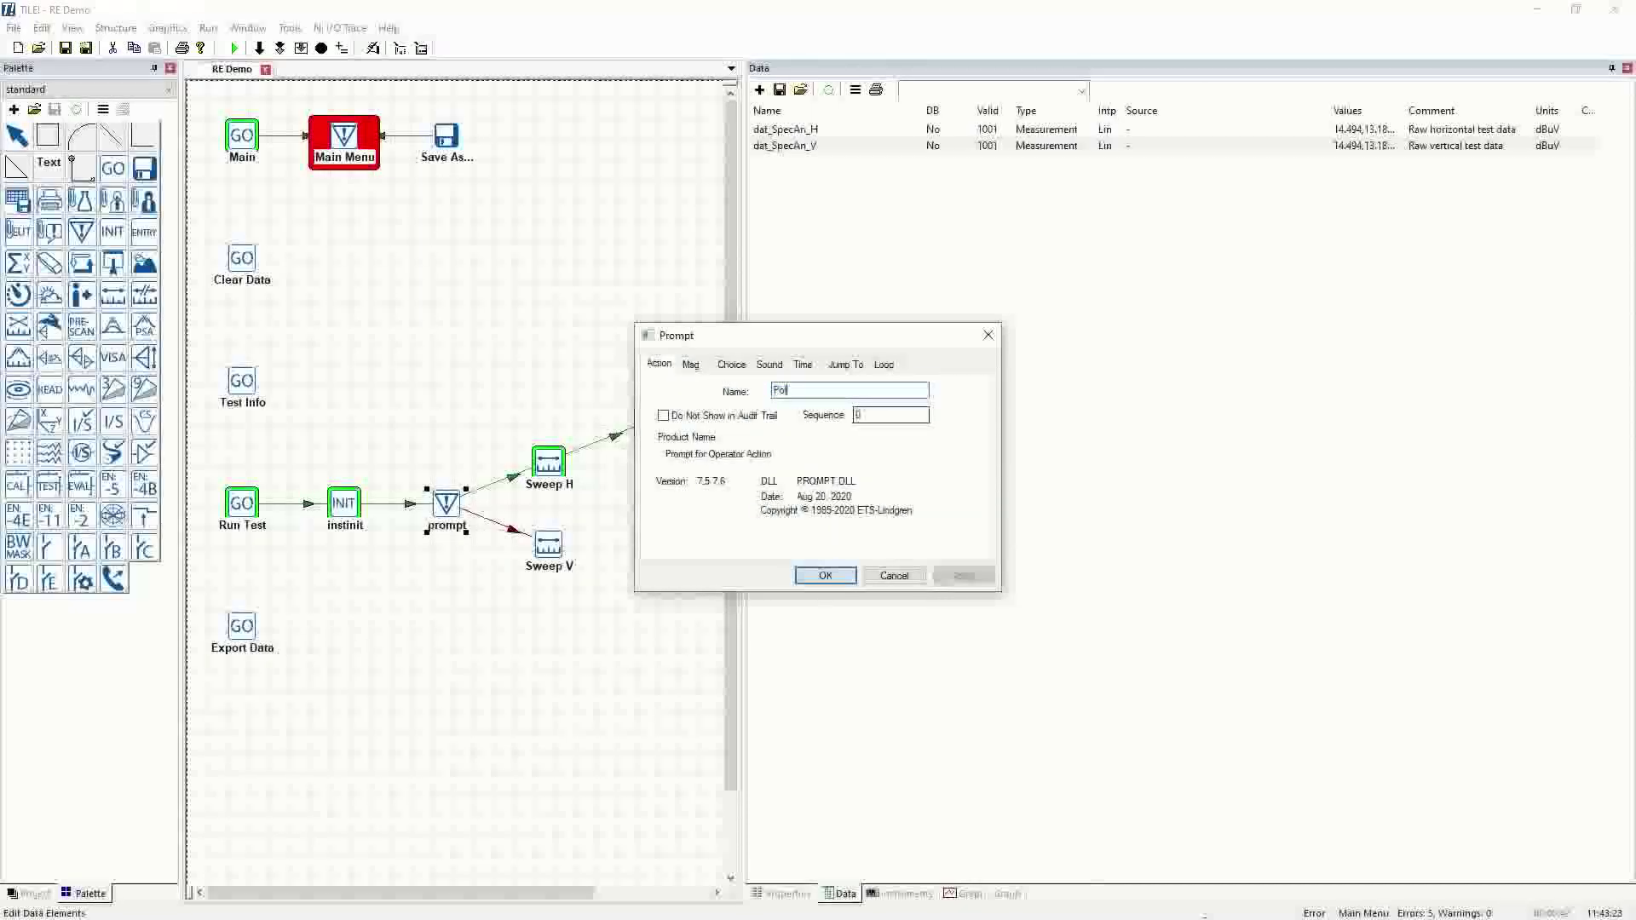
{"action": "type", "text": "arity"}
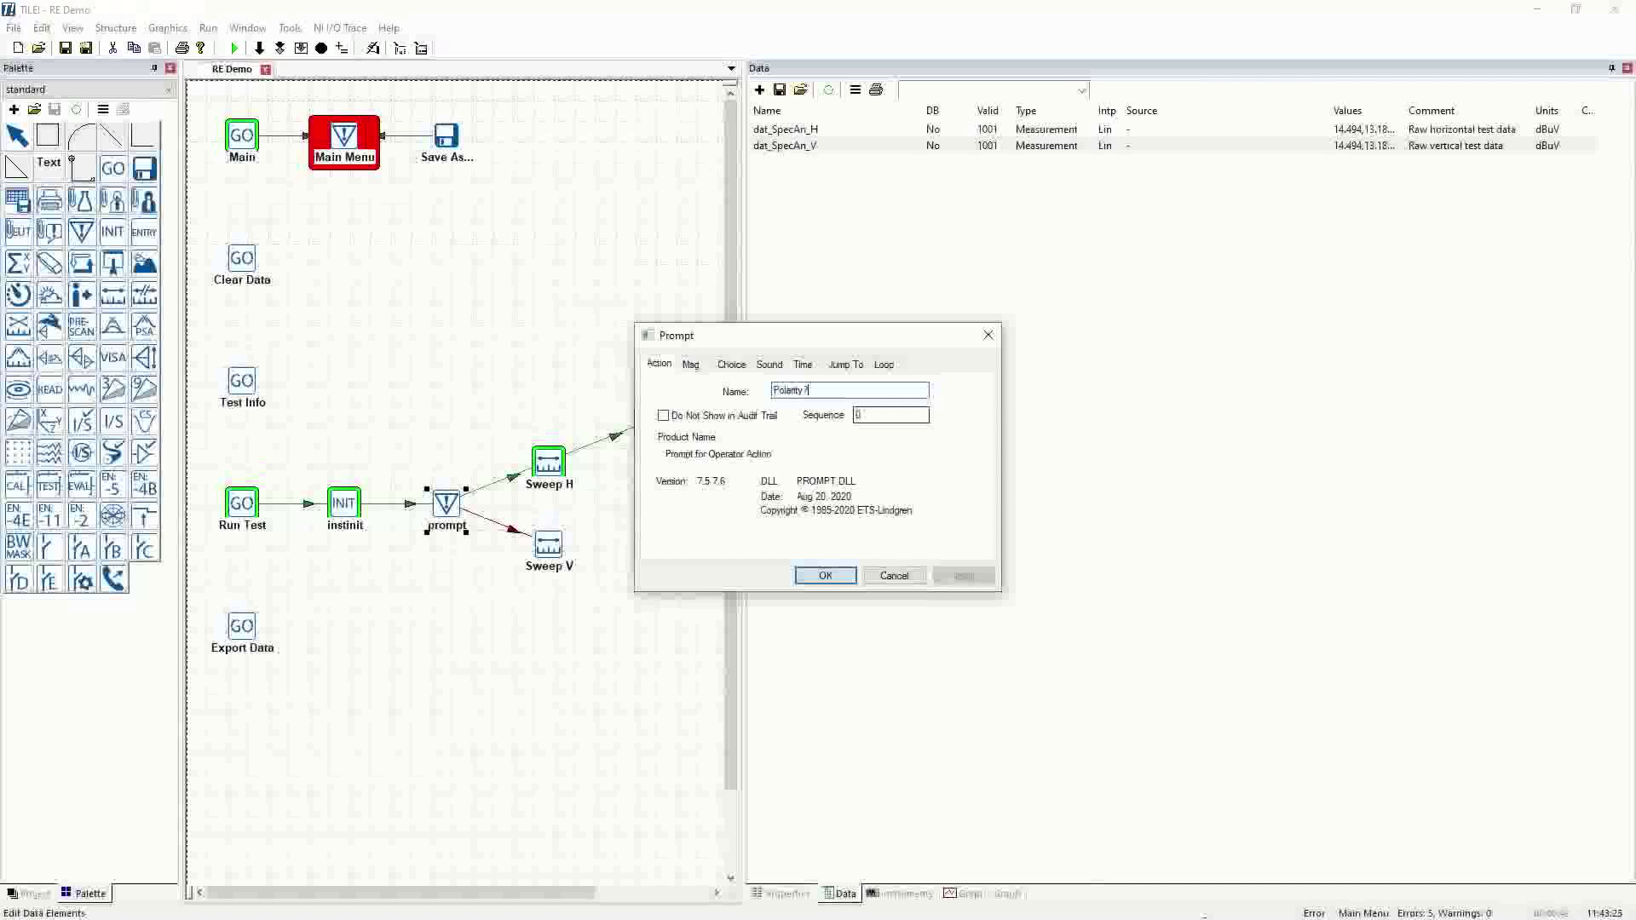
{"action": "type", "text": "?"}
{"action": "left_click", "coordinate": [825, 576]}
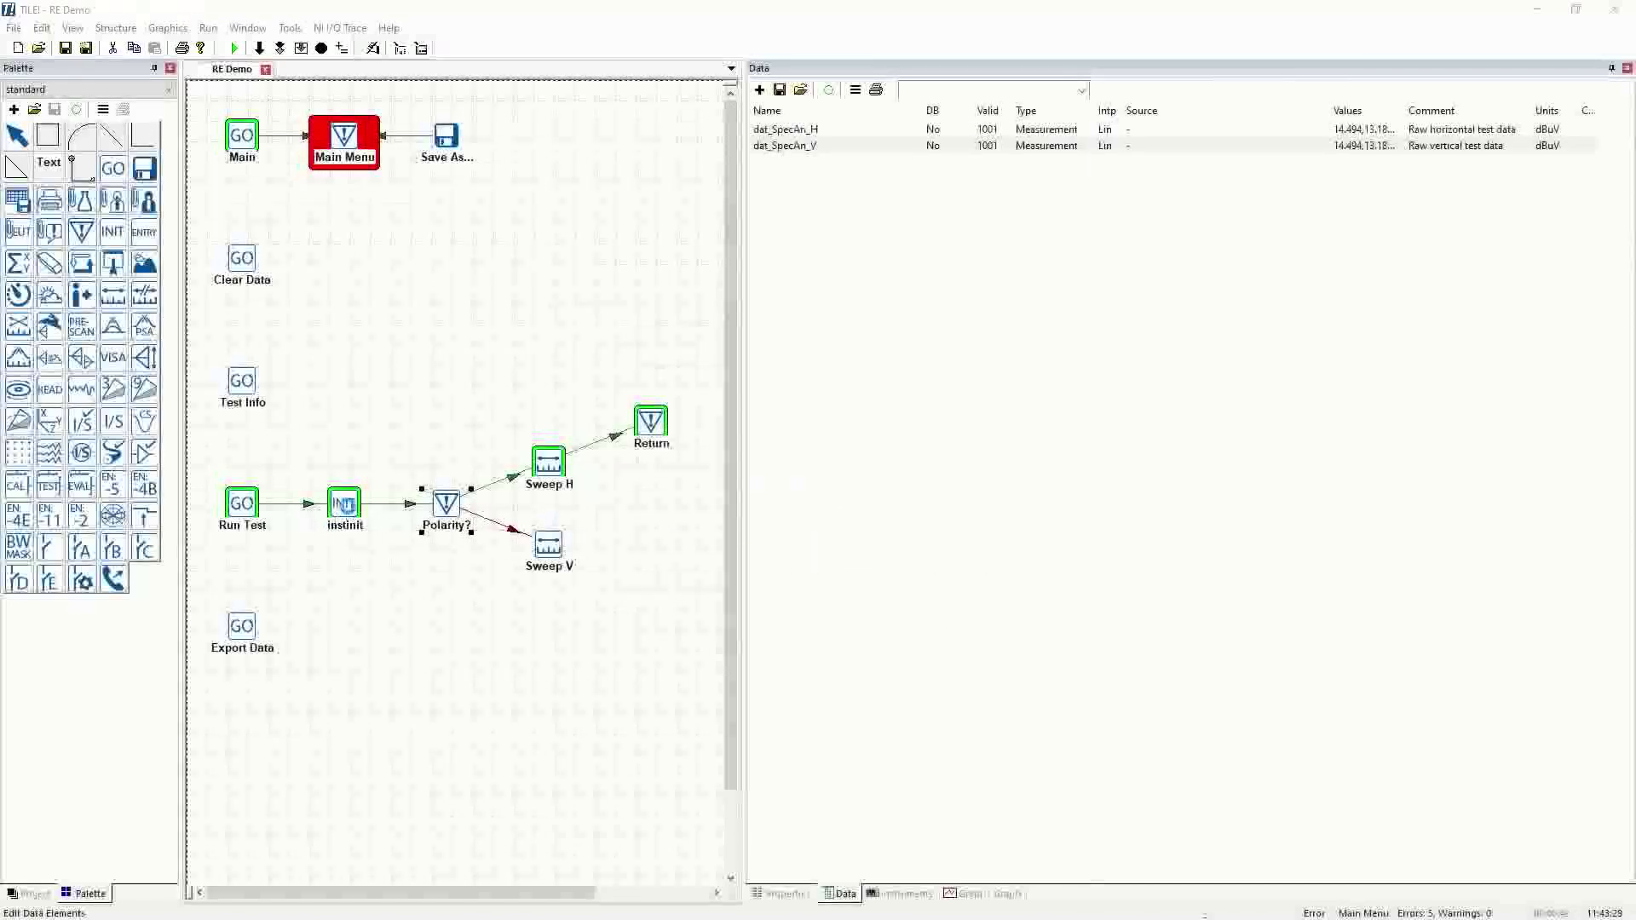
- Rename the instinit action as Init SA
{"action": "double_click", "coordinate": [350, 512]}
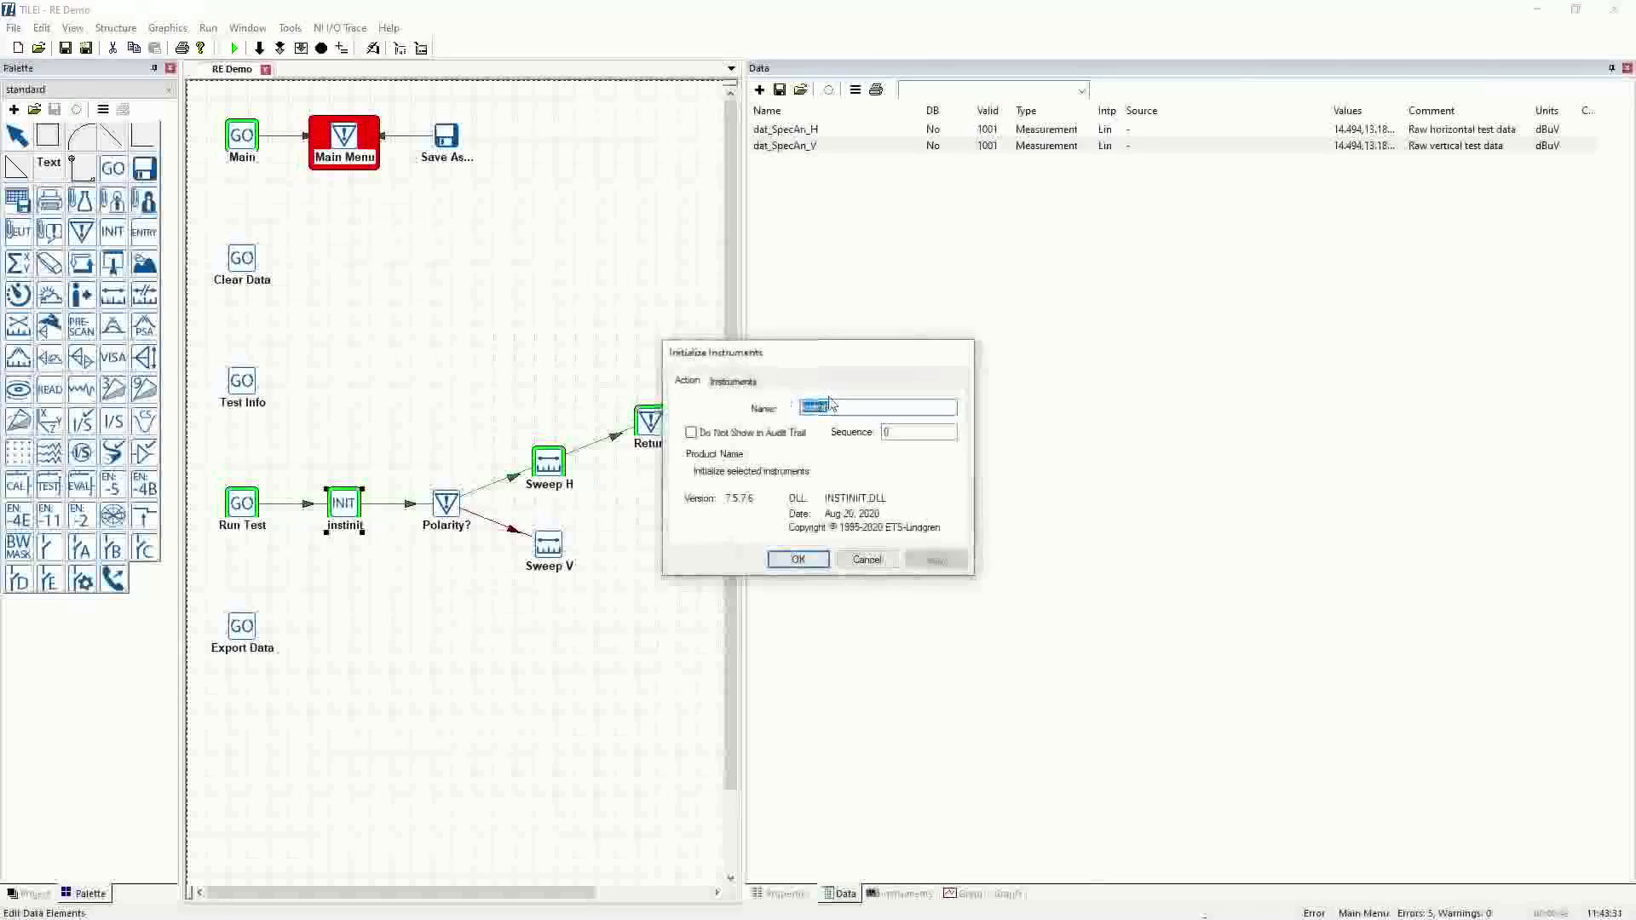
{"action": "key", "text": "BackSpace"}
{"action": "type", "text": "INIT"}
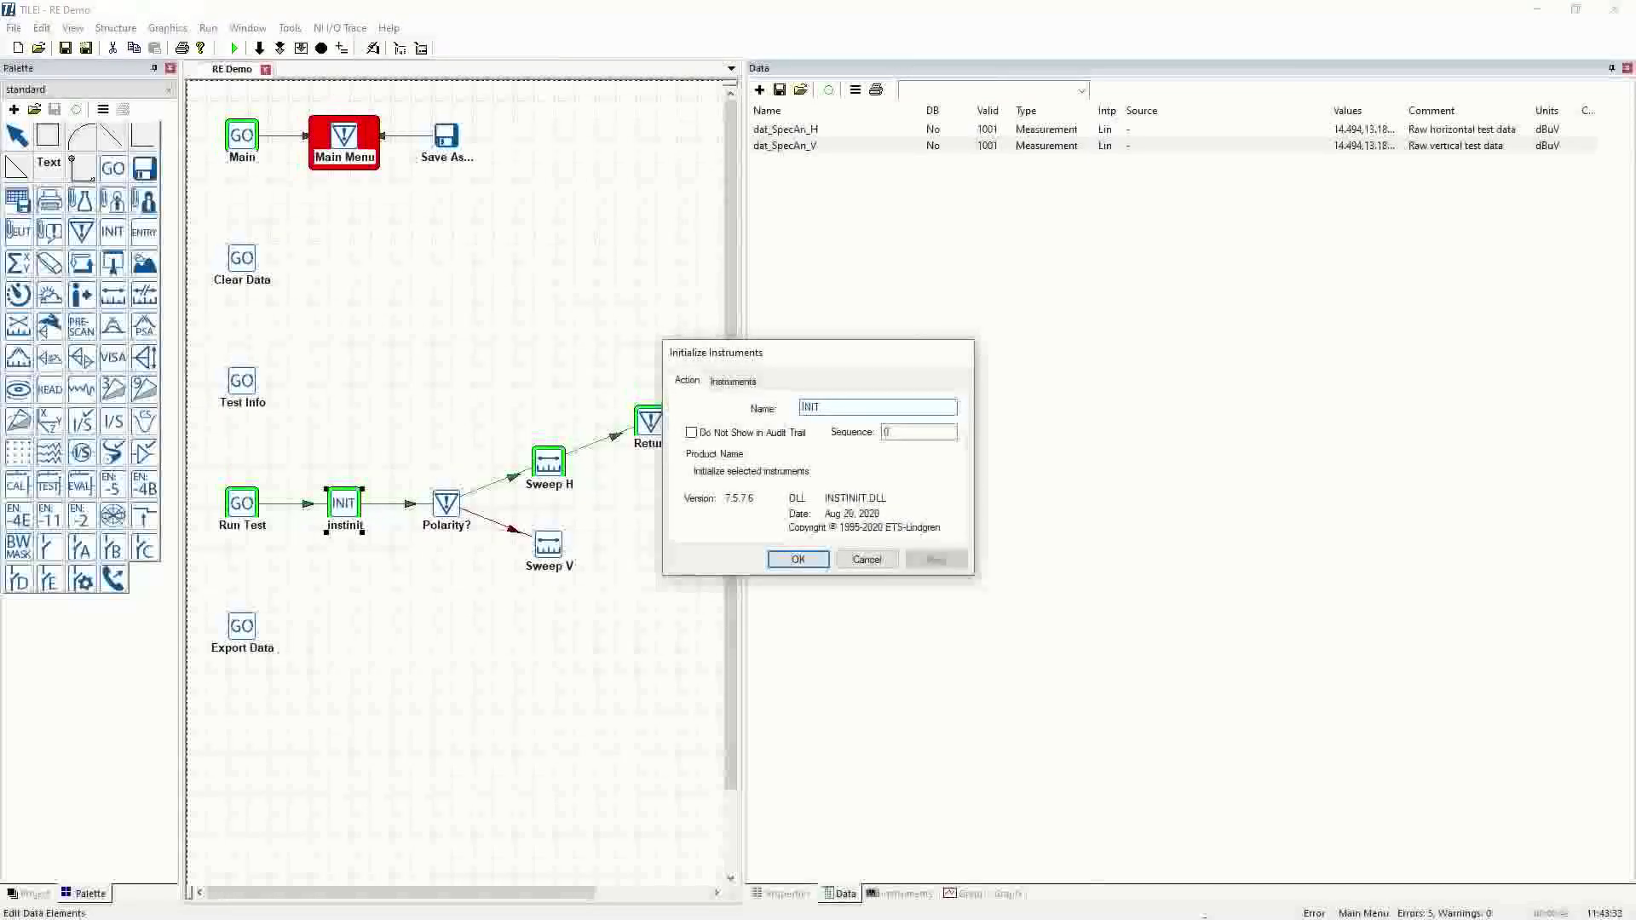
{"action": "key", "text": "BackSpace"}
{"action": "key", "text": "BackSpace"}
{"action": "key", "text": "BackSpace"}
{"action": "type", "text": "Init"}
{"action": "left_click", "coordinate": [805, 560]}
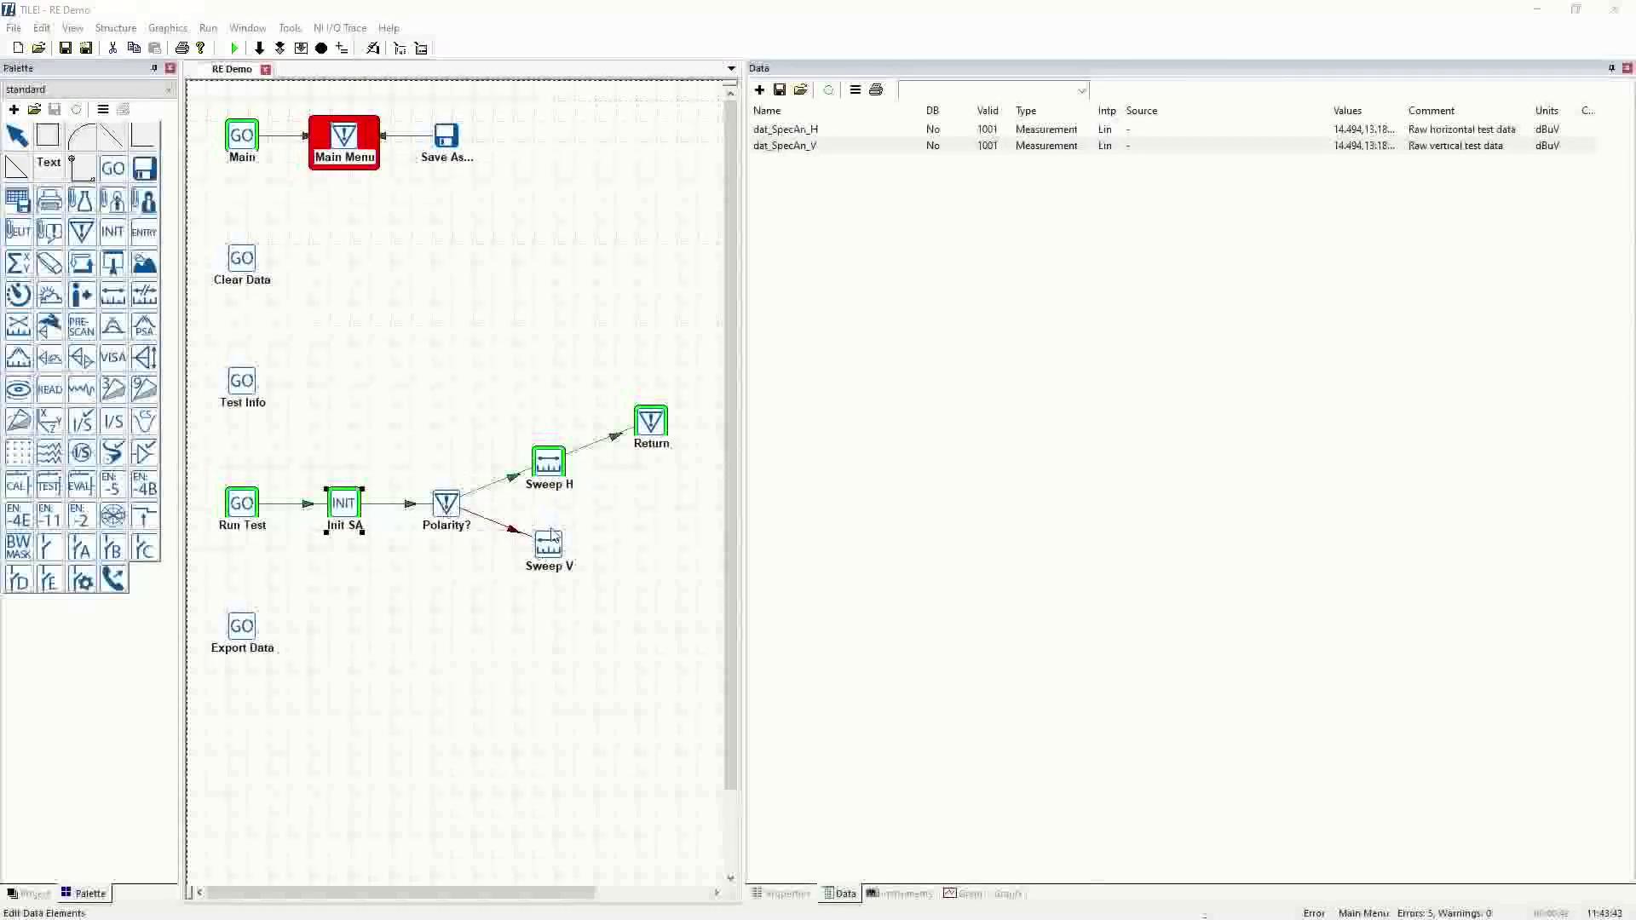
- Connect the Sweep V action to the Return action
{"action": "left_click", "coordinate": [82, 169]}
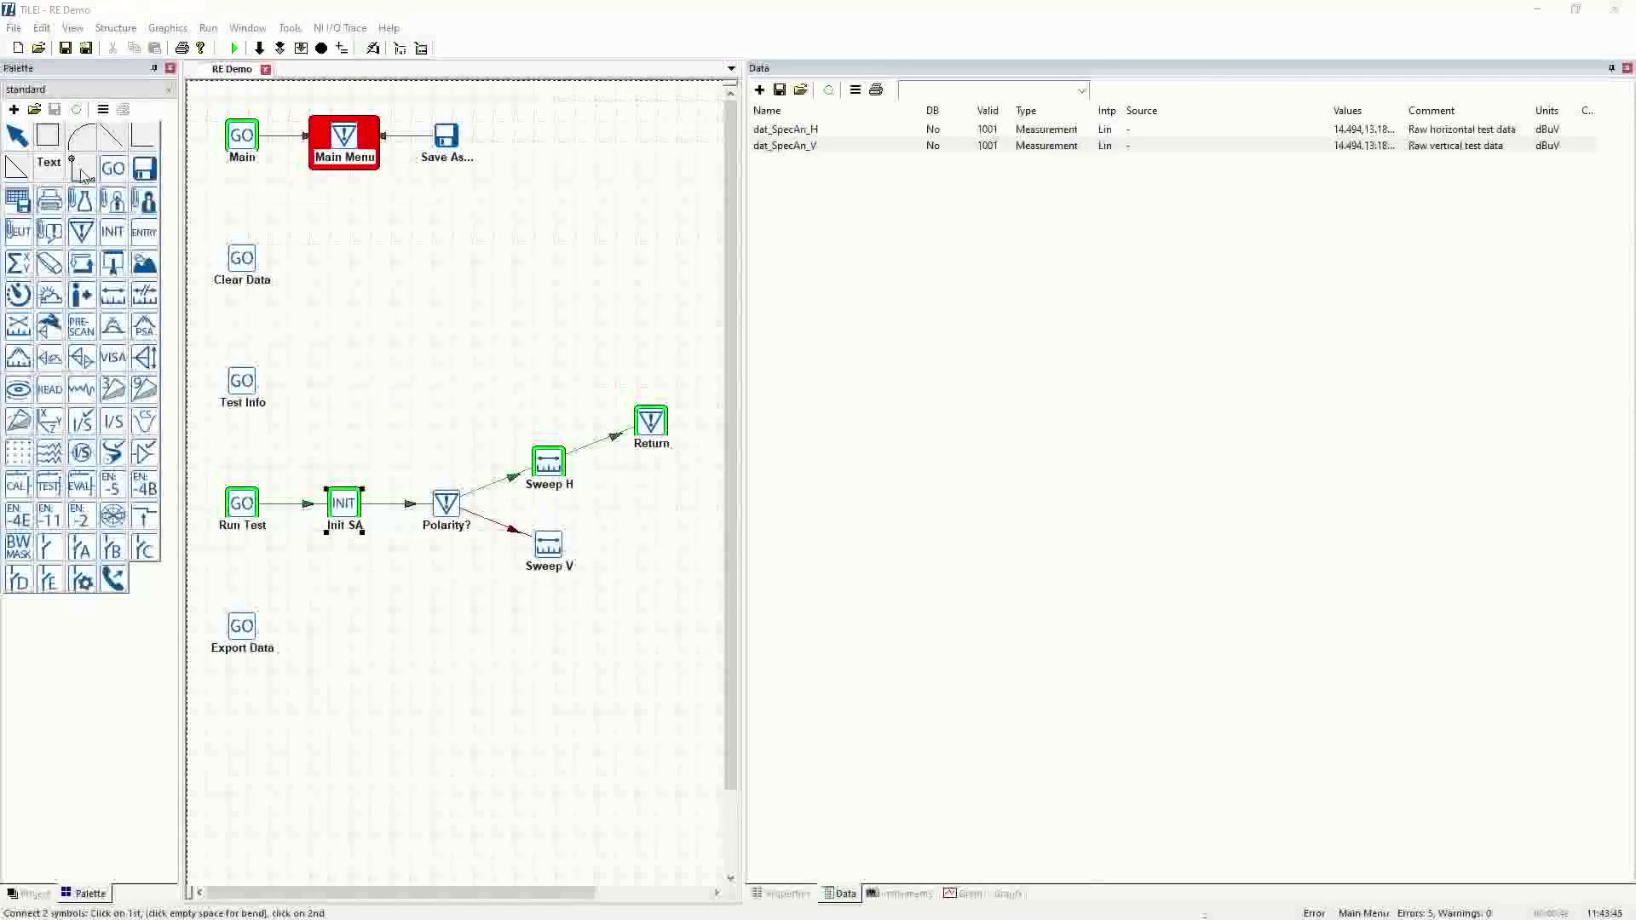
{"action": "left_click", "coordinate": [548, 546]}
{"action": "left_click", "coordinate": [656, 445]}
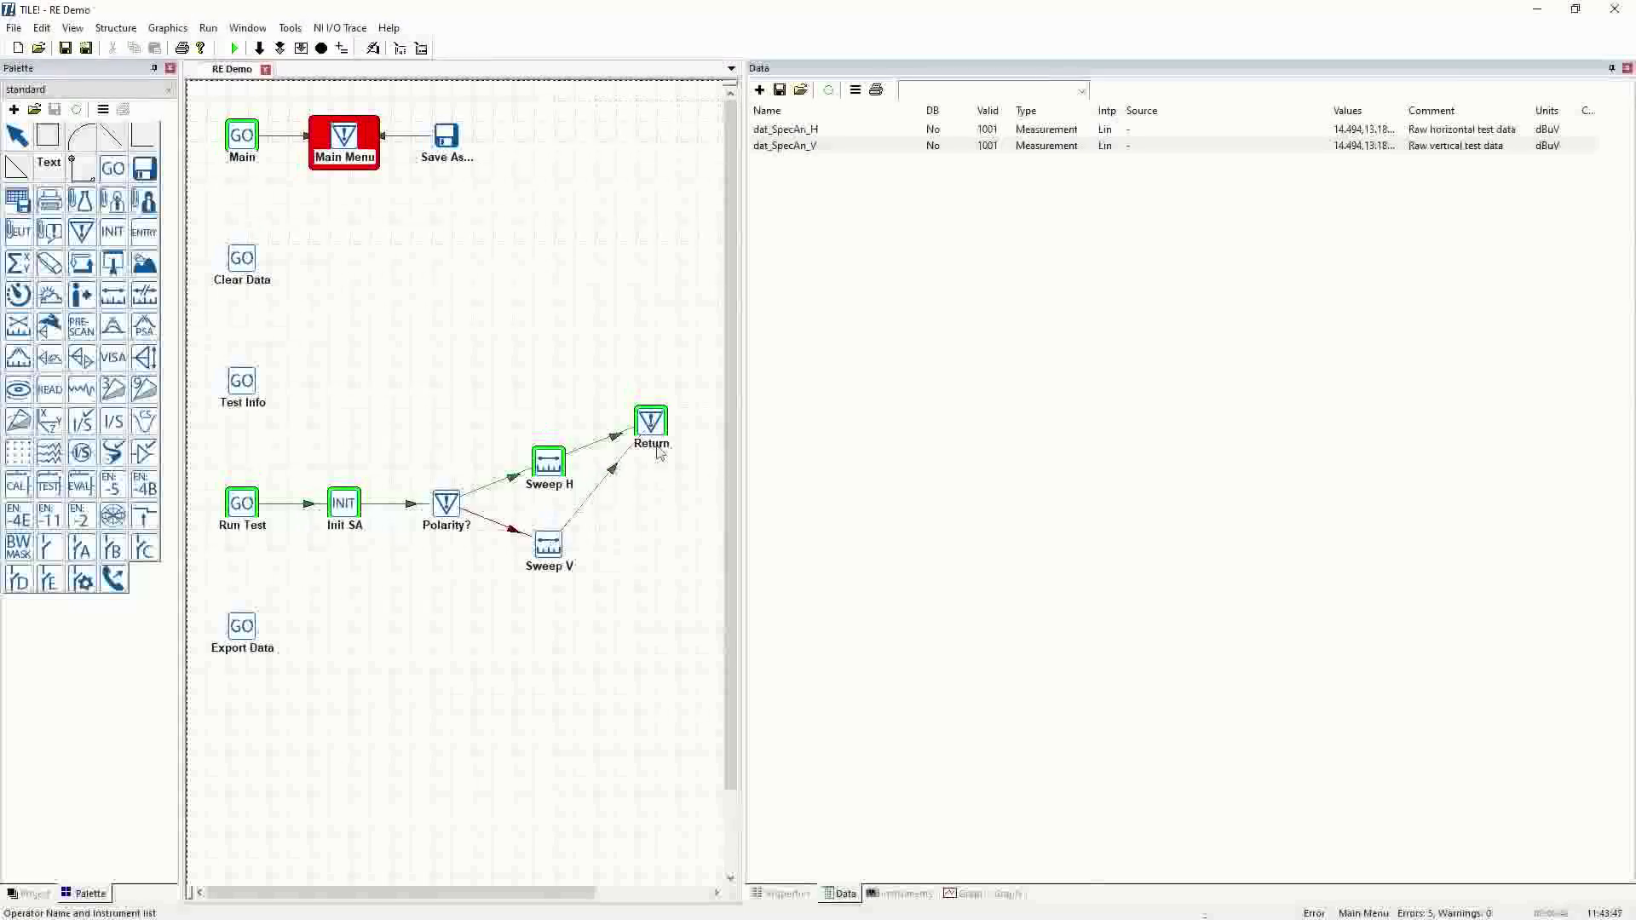
- Open the graph's display data settings and add dat_SpecAn_V to the plotted datasets alongside dat_SpecAn_H
{"action": "left_click", "coordinate": [970, 894]}
{"action": "left_click", "coordinate": [854, 89]}
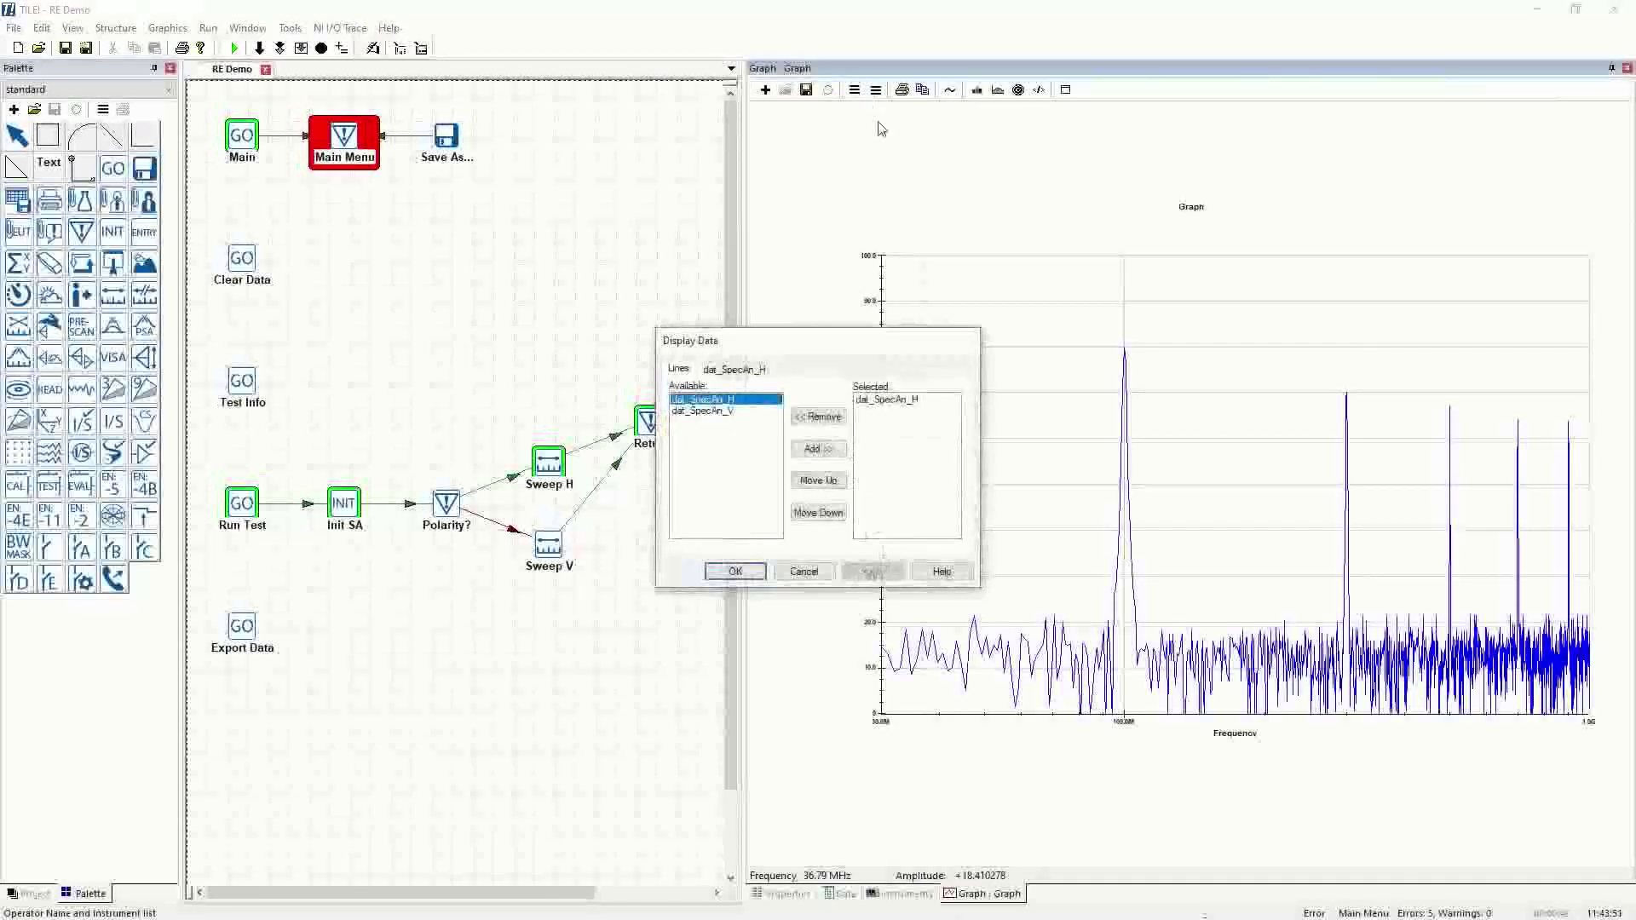
{"action": "left_click", "coordinate": [703, 411]}
{"action": "left_click", "coordinate": [818, 448]}
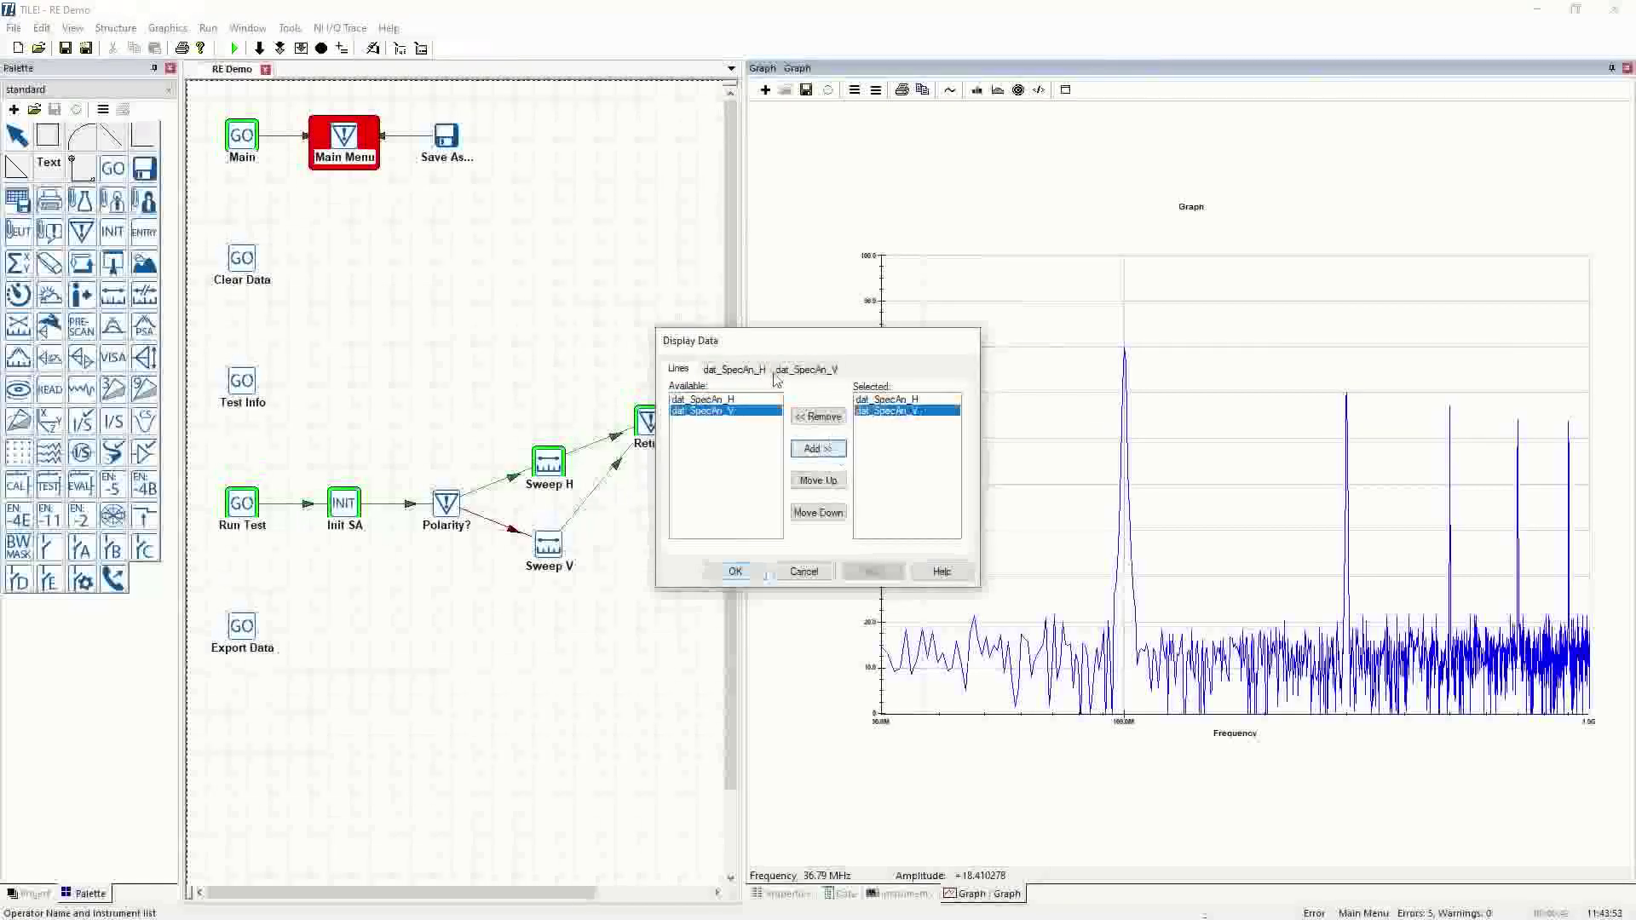
- Set the dat_SpecAn_V line color to Lt Green and accept the graph's display settings
{"action": "left_click", "coordinate": [782, 370]}
{"action": "left_click", "coordinate": [785, 440]}
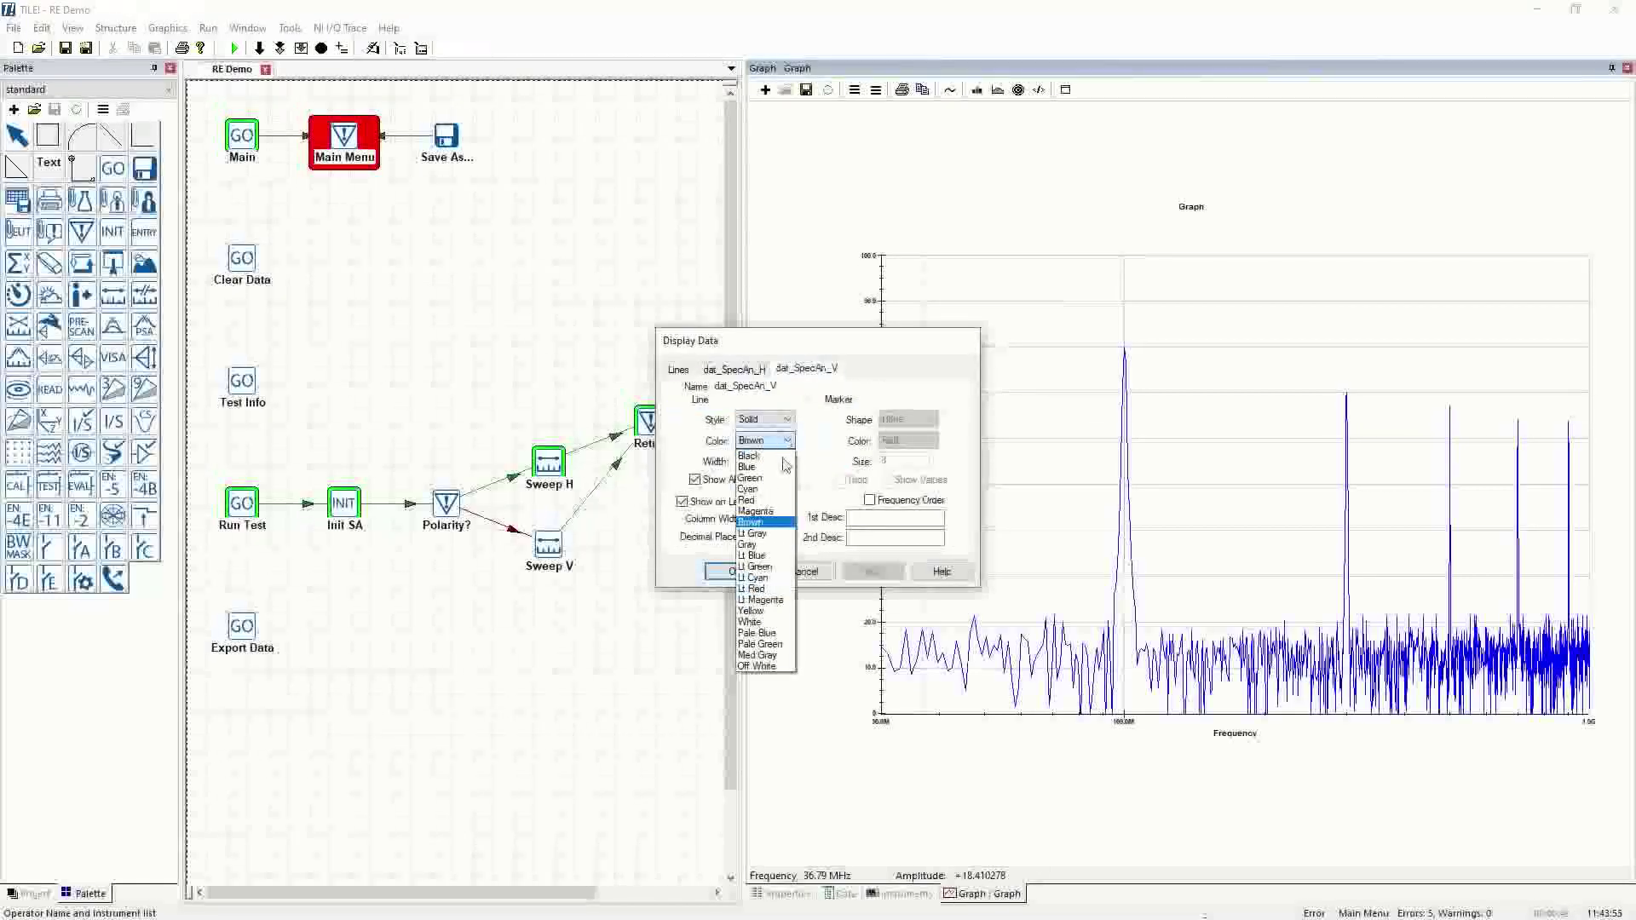
{"action": "left_click", "coordinate": [771, 566]}
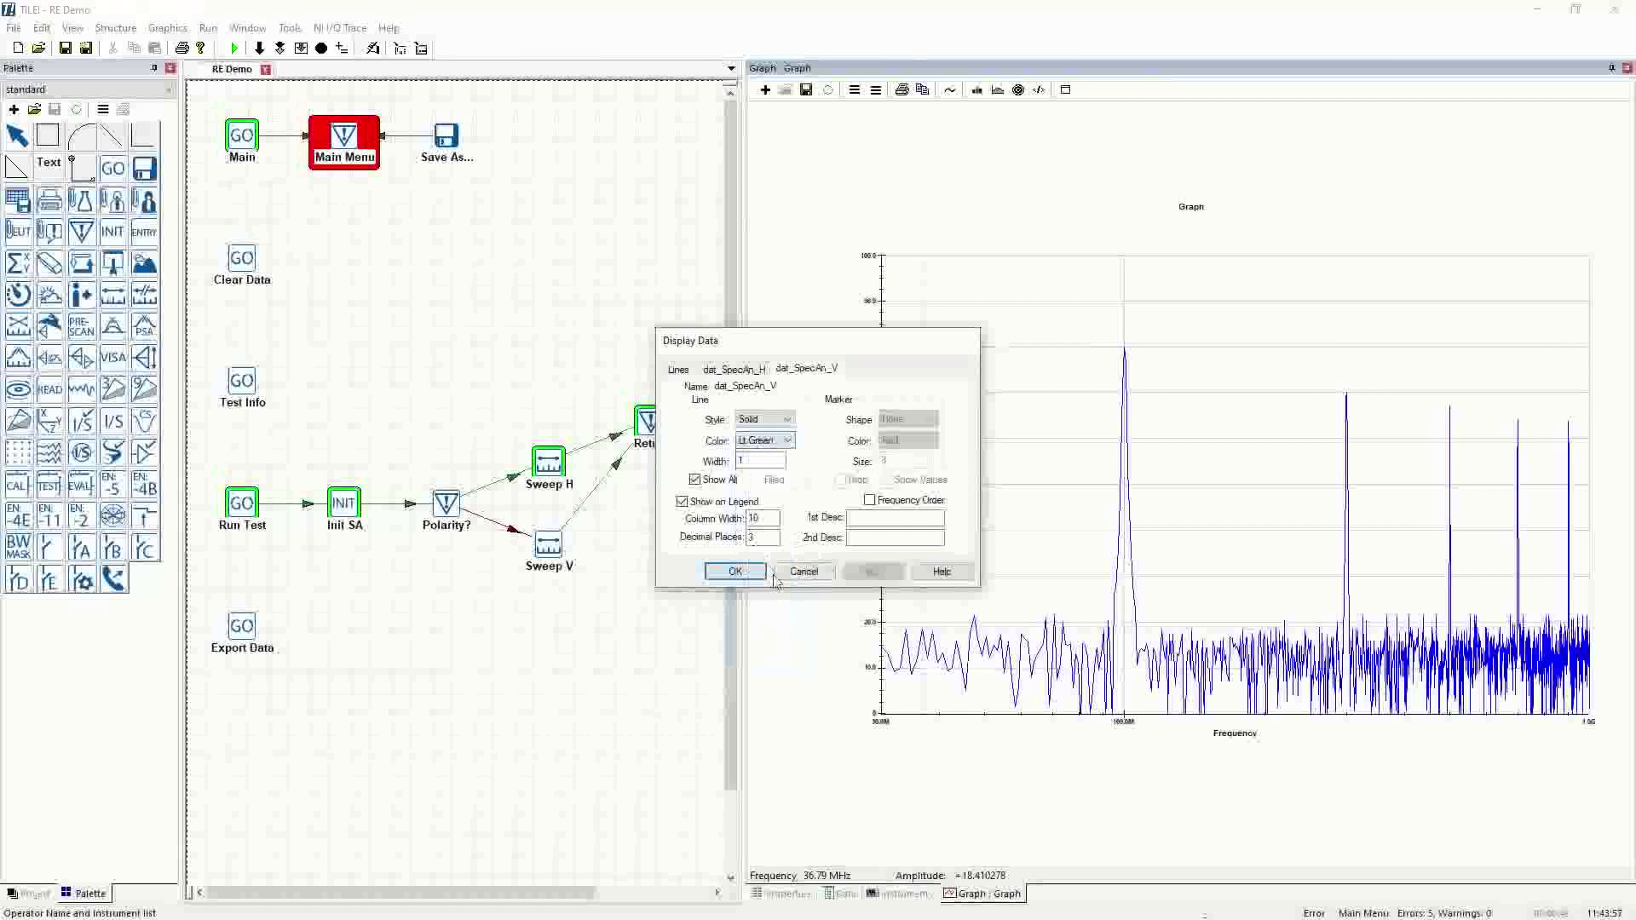
{"action": "left_click", "coordinate": [735, 571]}
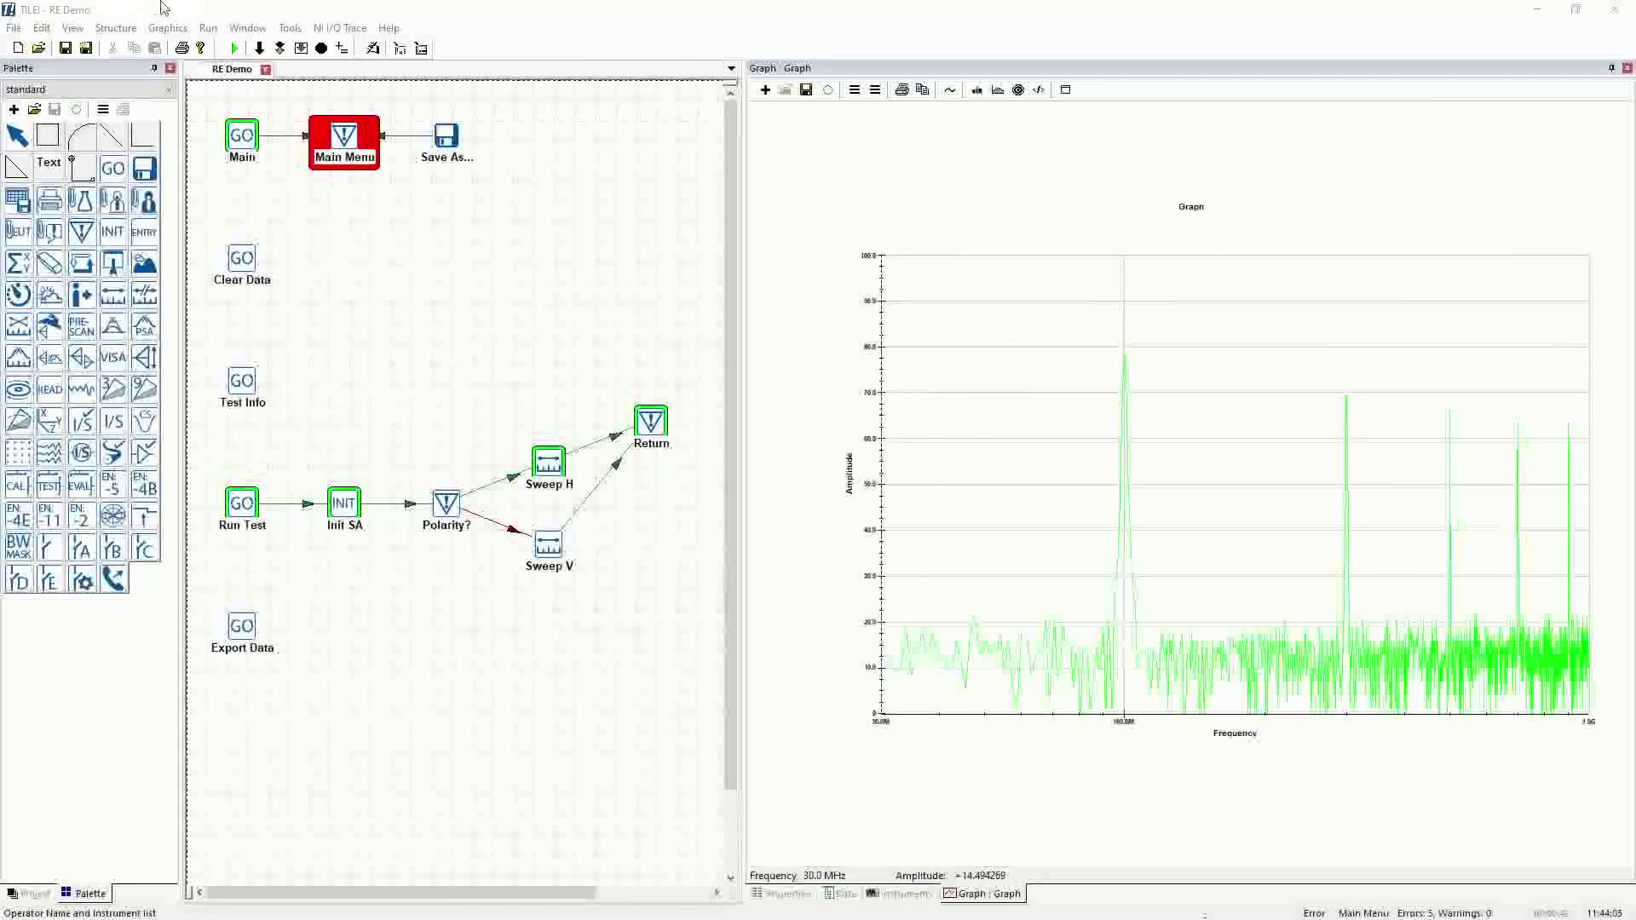
- Run the profile, start Run Test with vertical polarity, and move the returning Main Menu dialog clear of the graph
{"action": "left_click", "coordinate": [234, 48]}
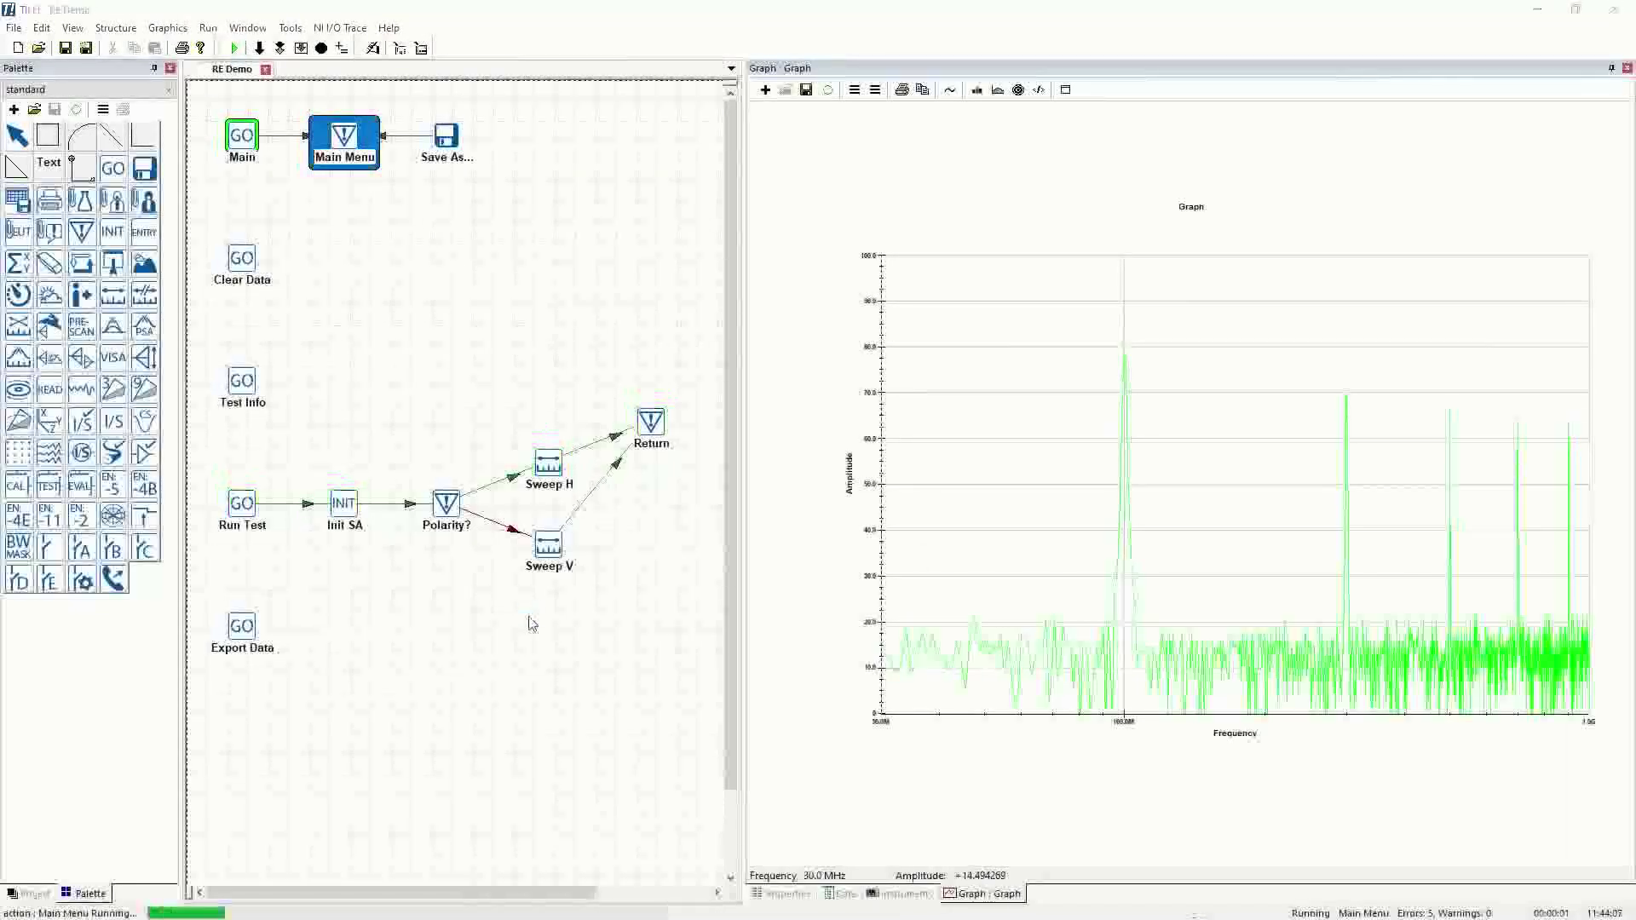
{"action": "left_click", "coordinate": [770, 484]}
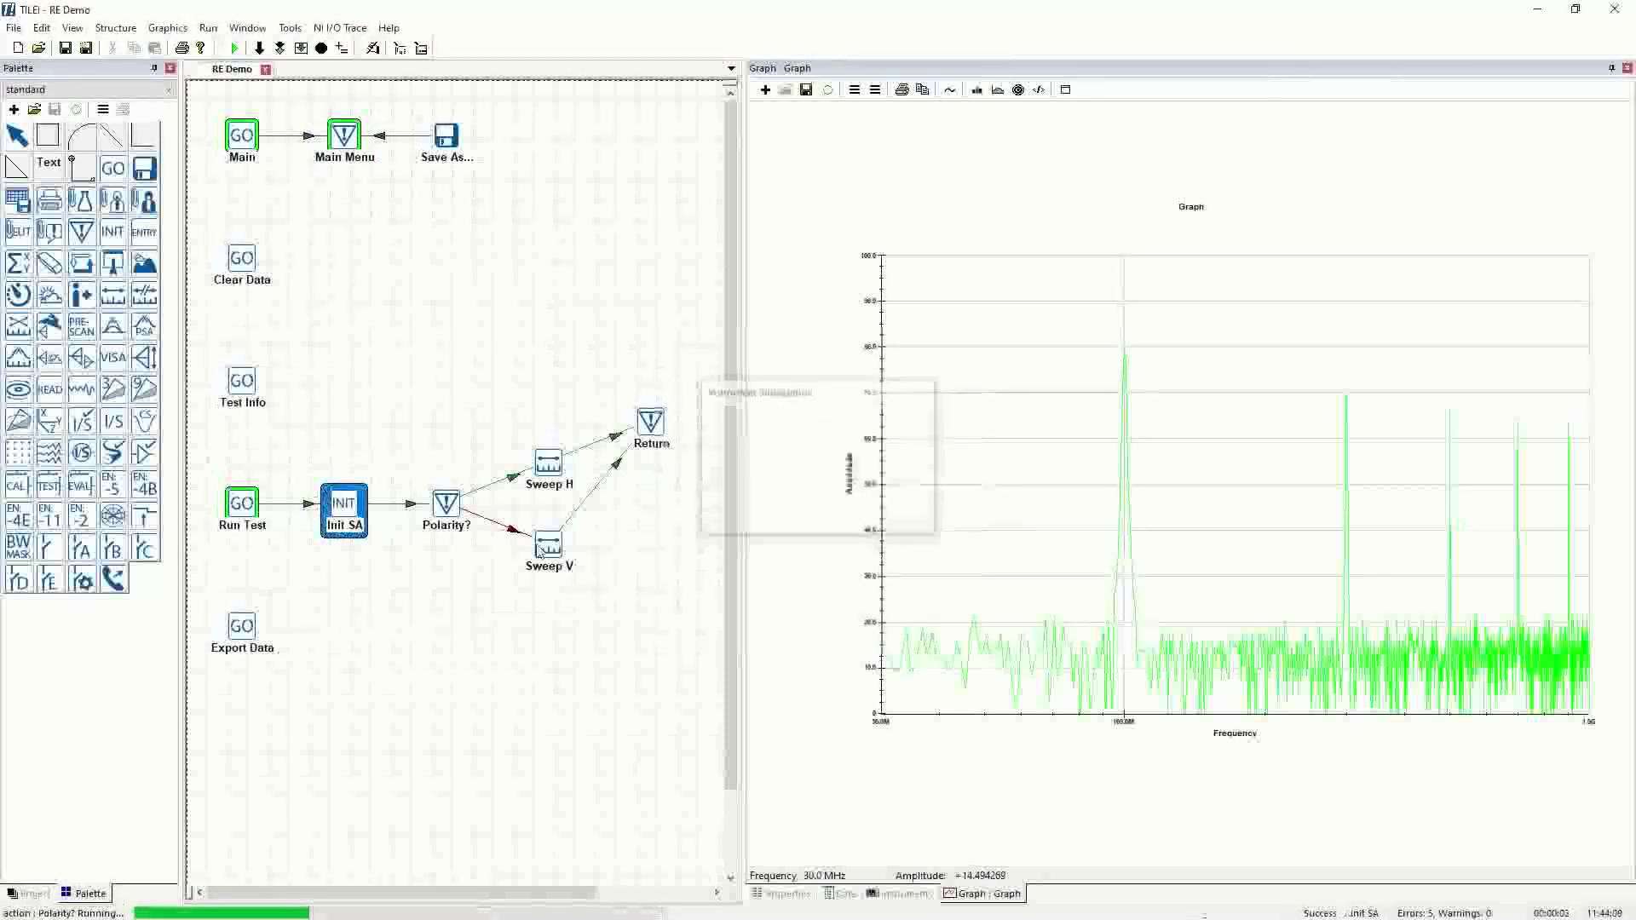
{"action": "left_click", "coordinate": [801, 523]}
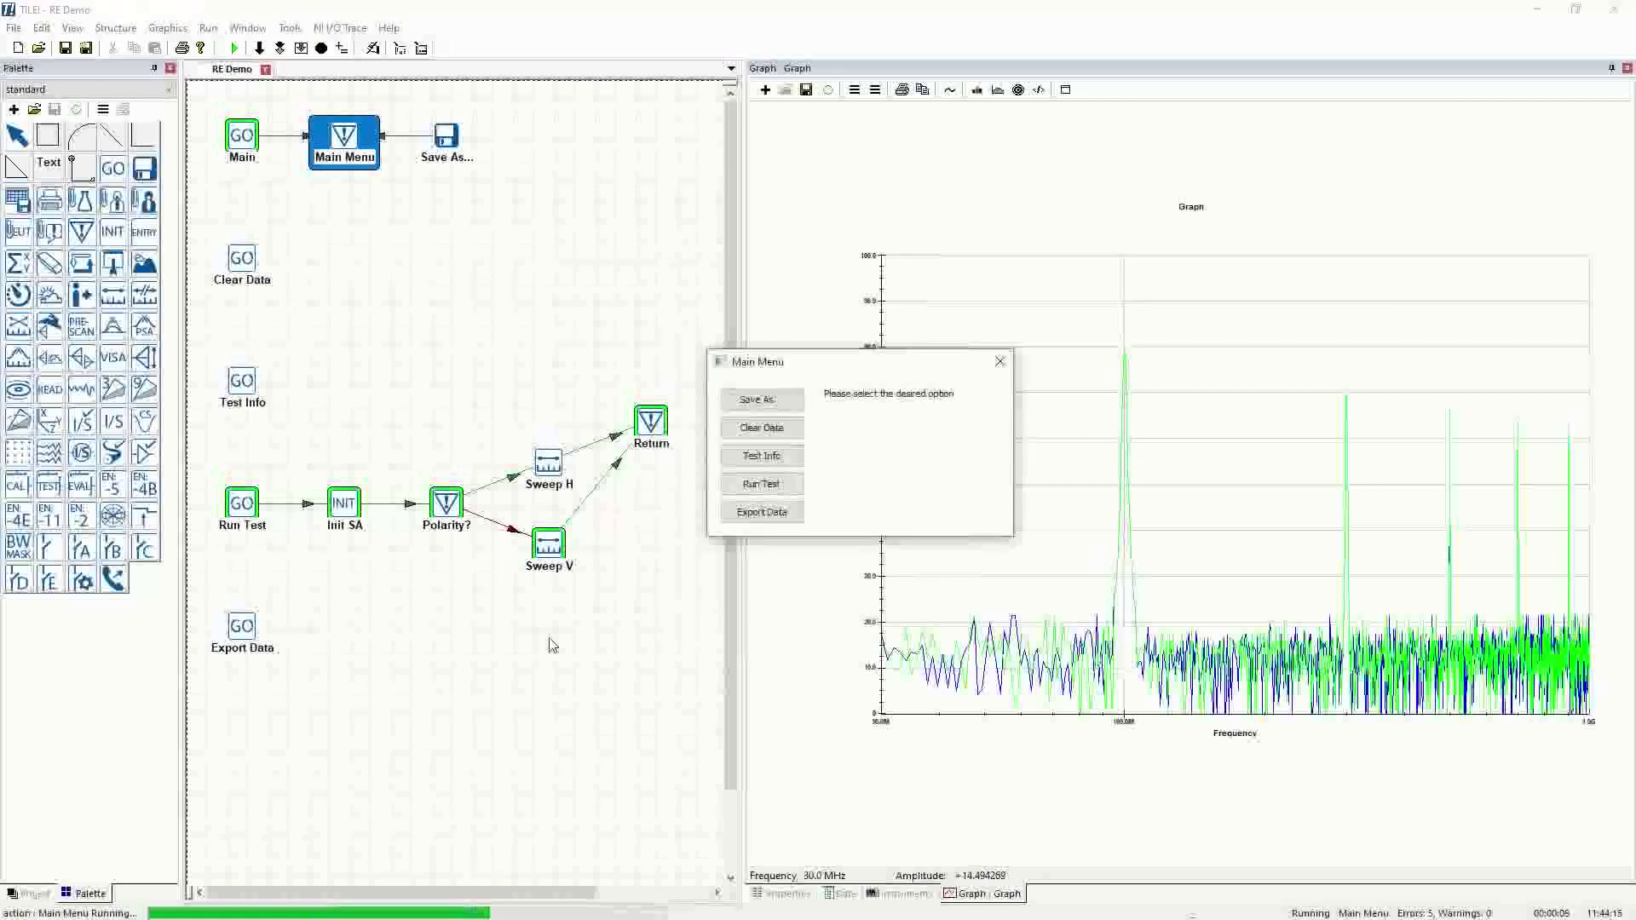
{"action": "left_click_drag", "start_coordinate": [892, 377], "coordinate": [546, 208]}
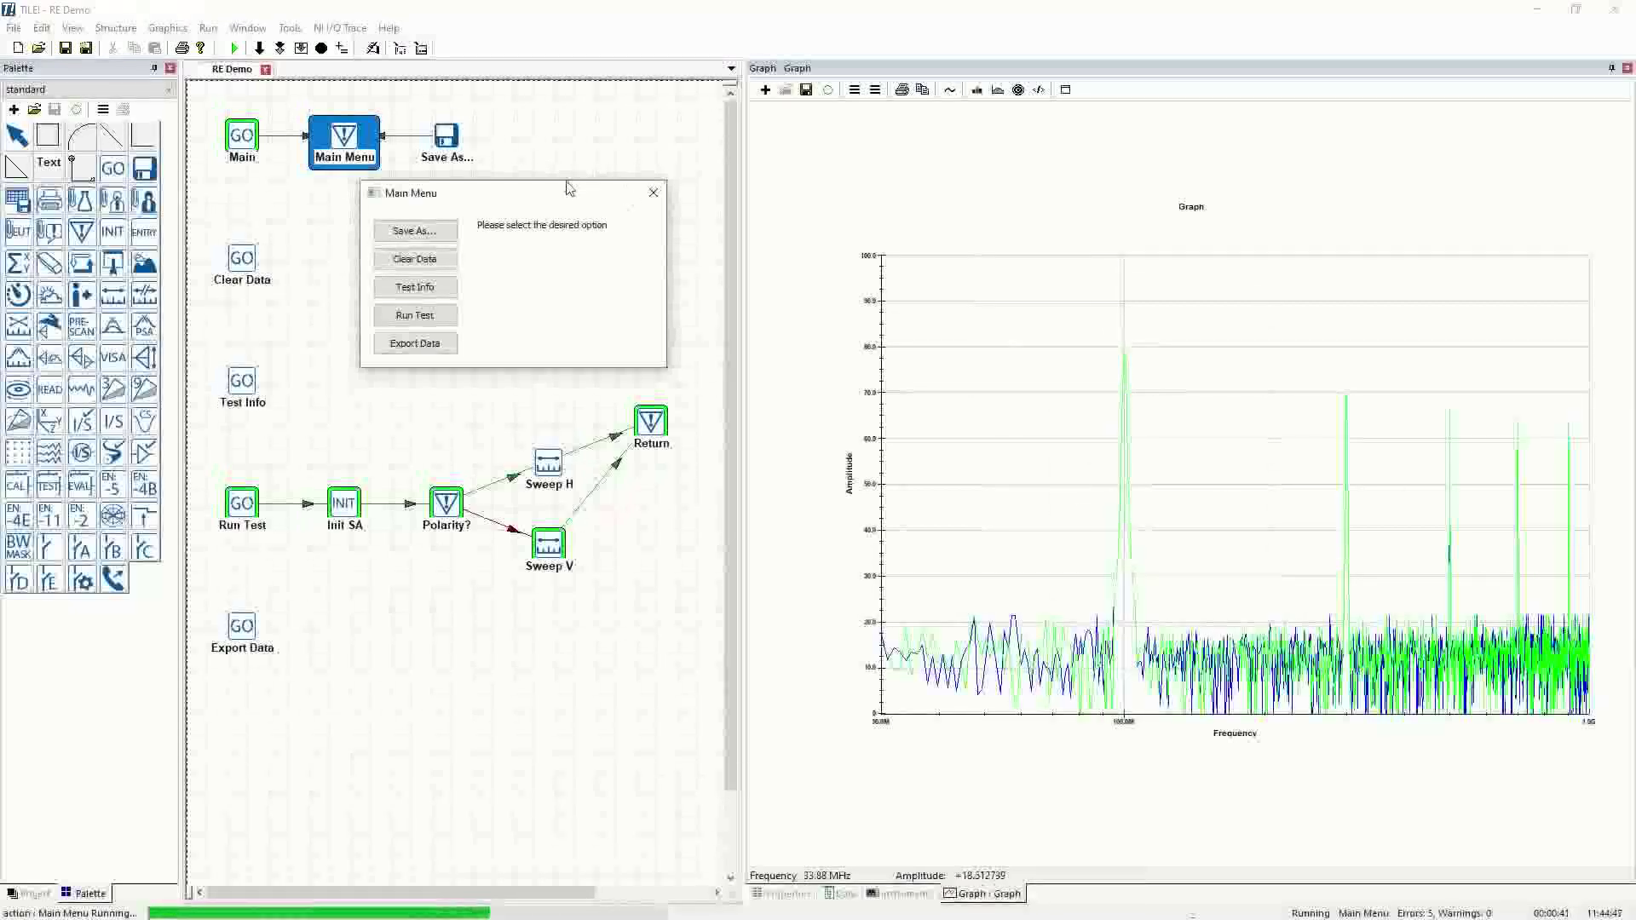
- Move the Main Menu dialog off the flowchart, start Run Test again and cancel at the polarity prompt to stop the profile
{"action": "left_click_drag", "start_coordinate": [508, 202], "coordinate": [370, 700]}
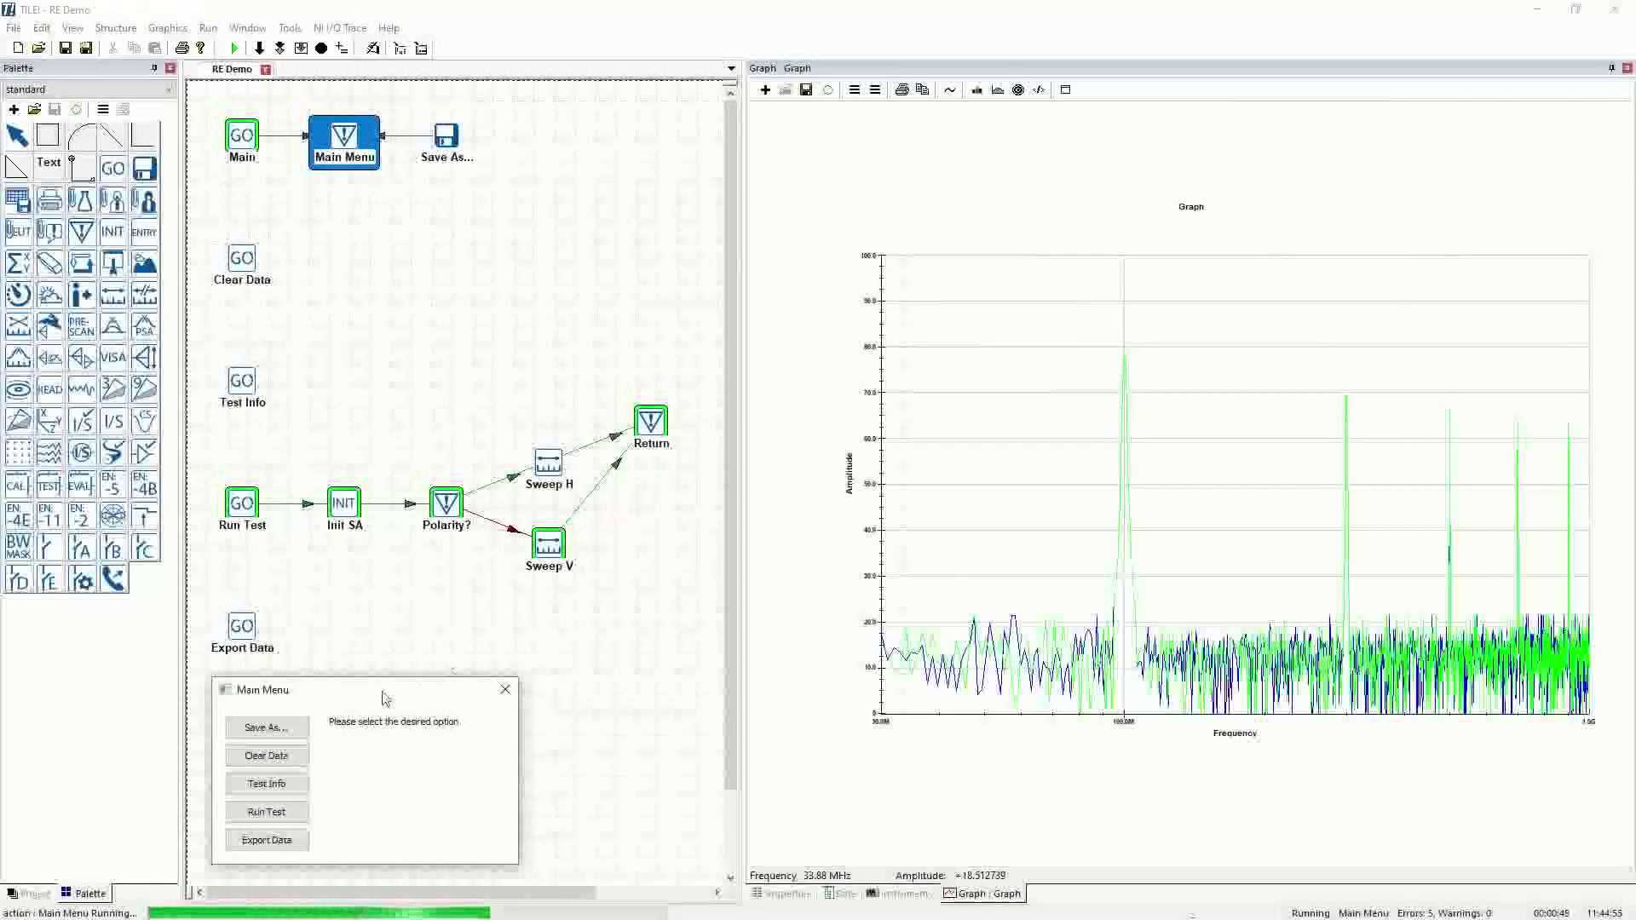
{"action": "left_click", "coordinate": [267, 813]}
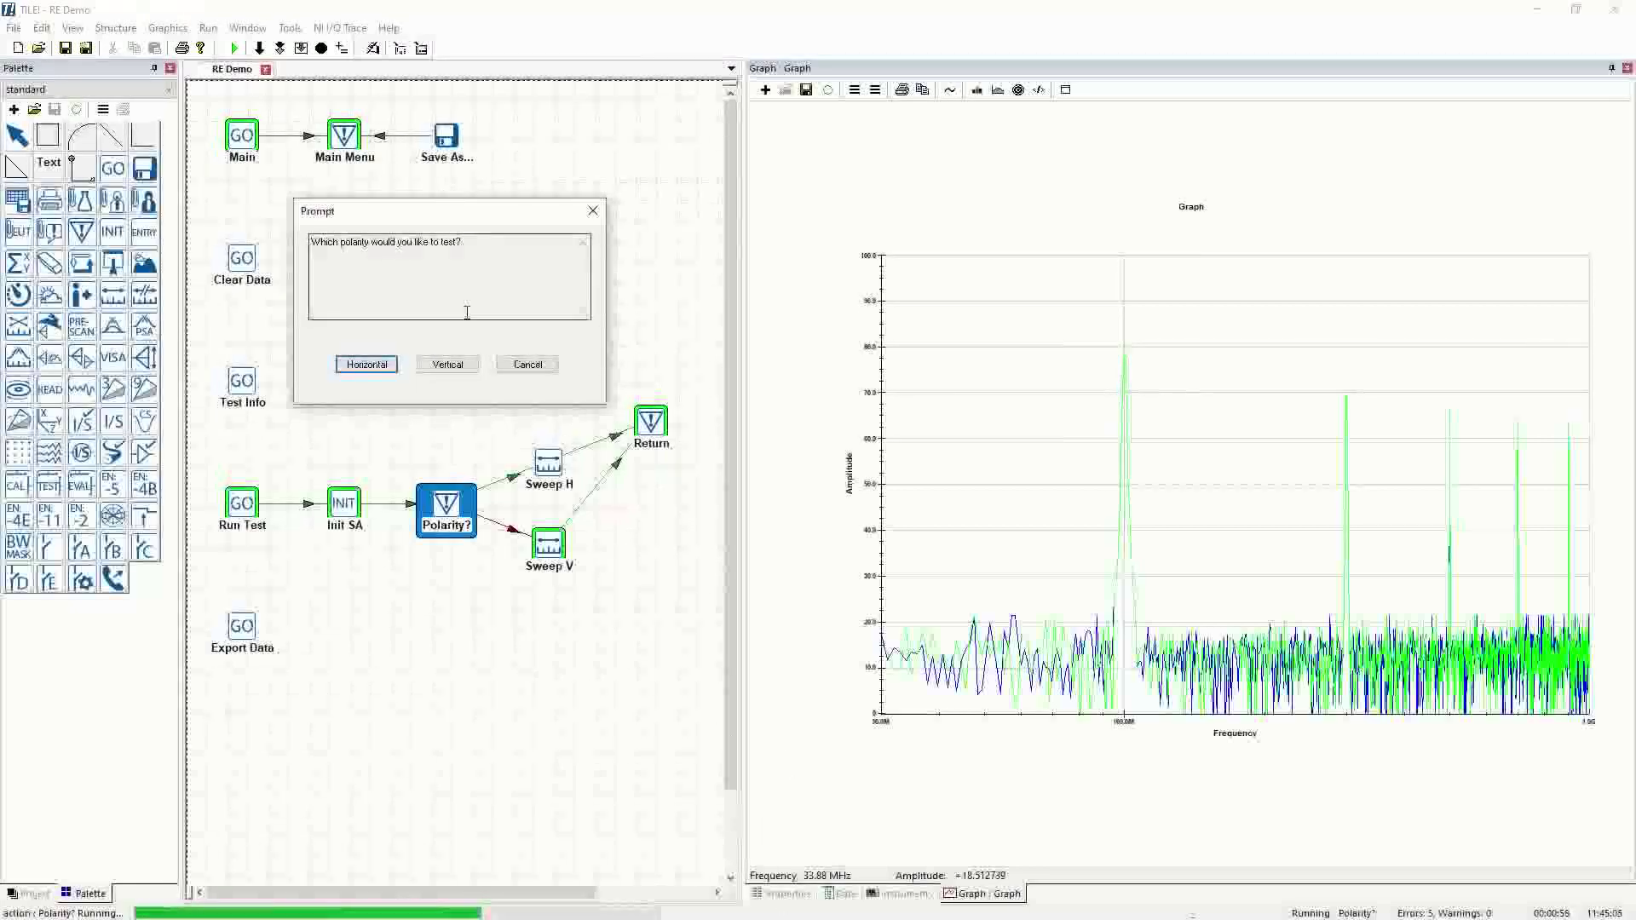
{"action": "left_click", "coordinate": [552, 367]}
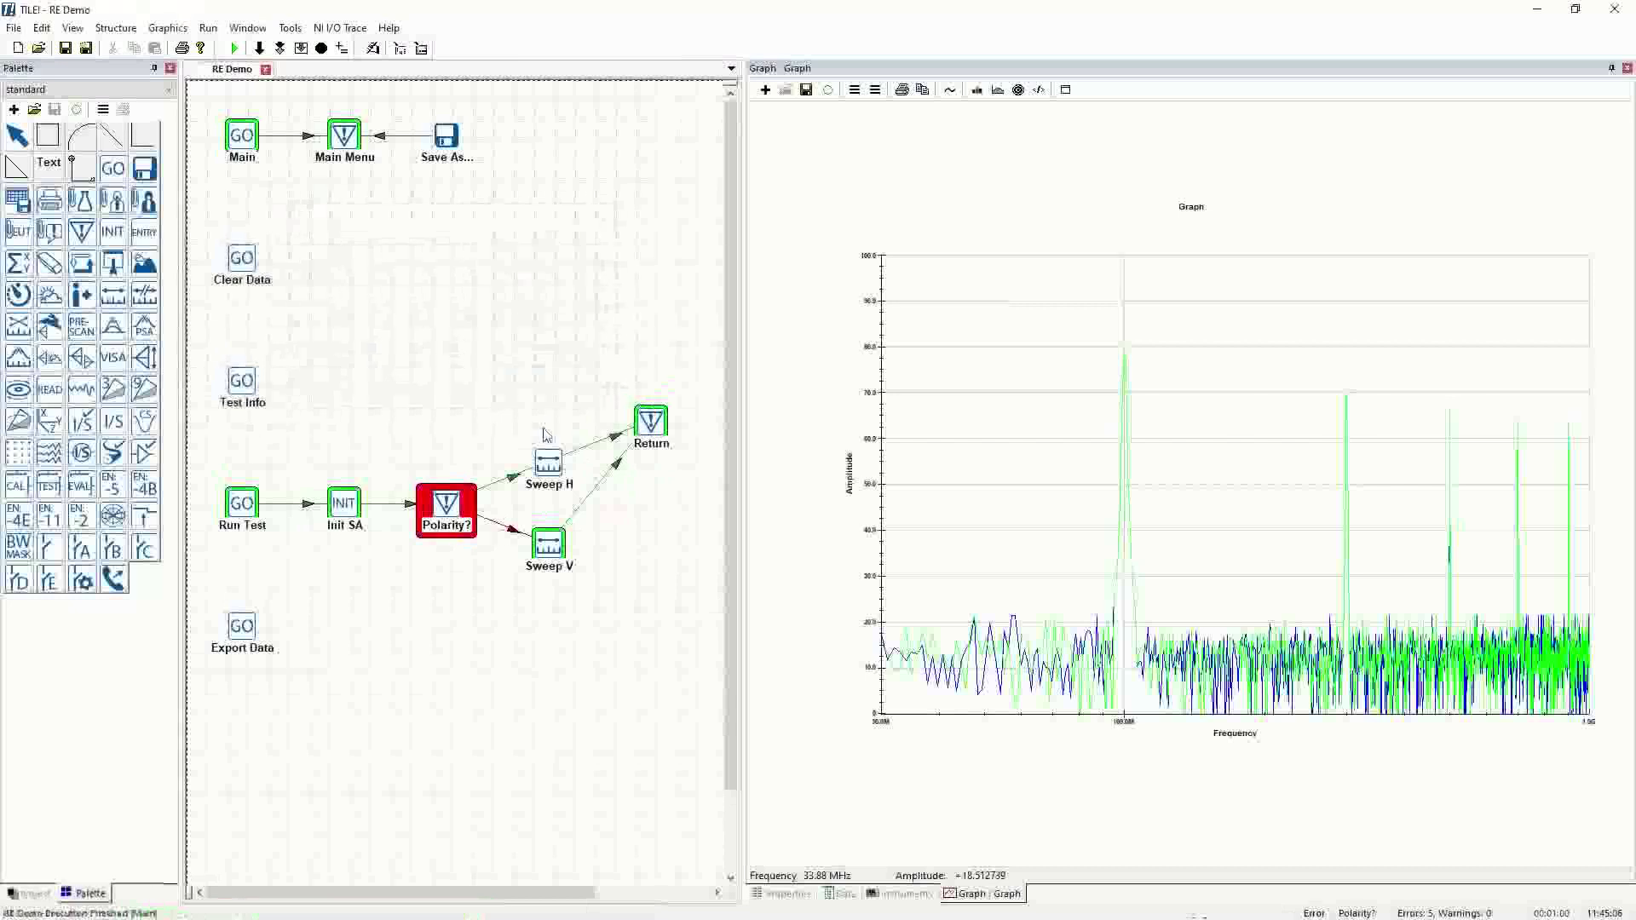
- Set New Prompt Dialog to True in the Polarity? action's properties
{"action": "left_click", "coordinate": [438, 510]}
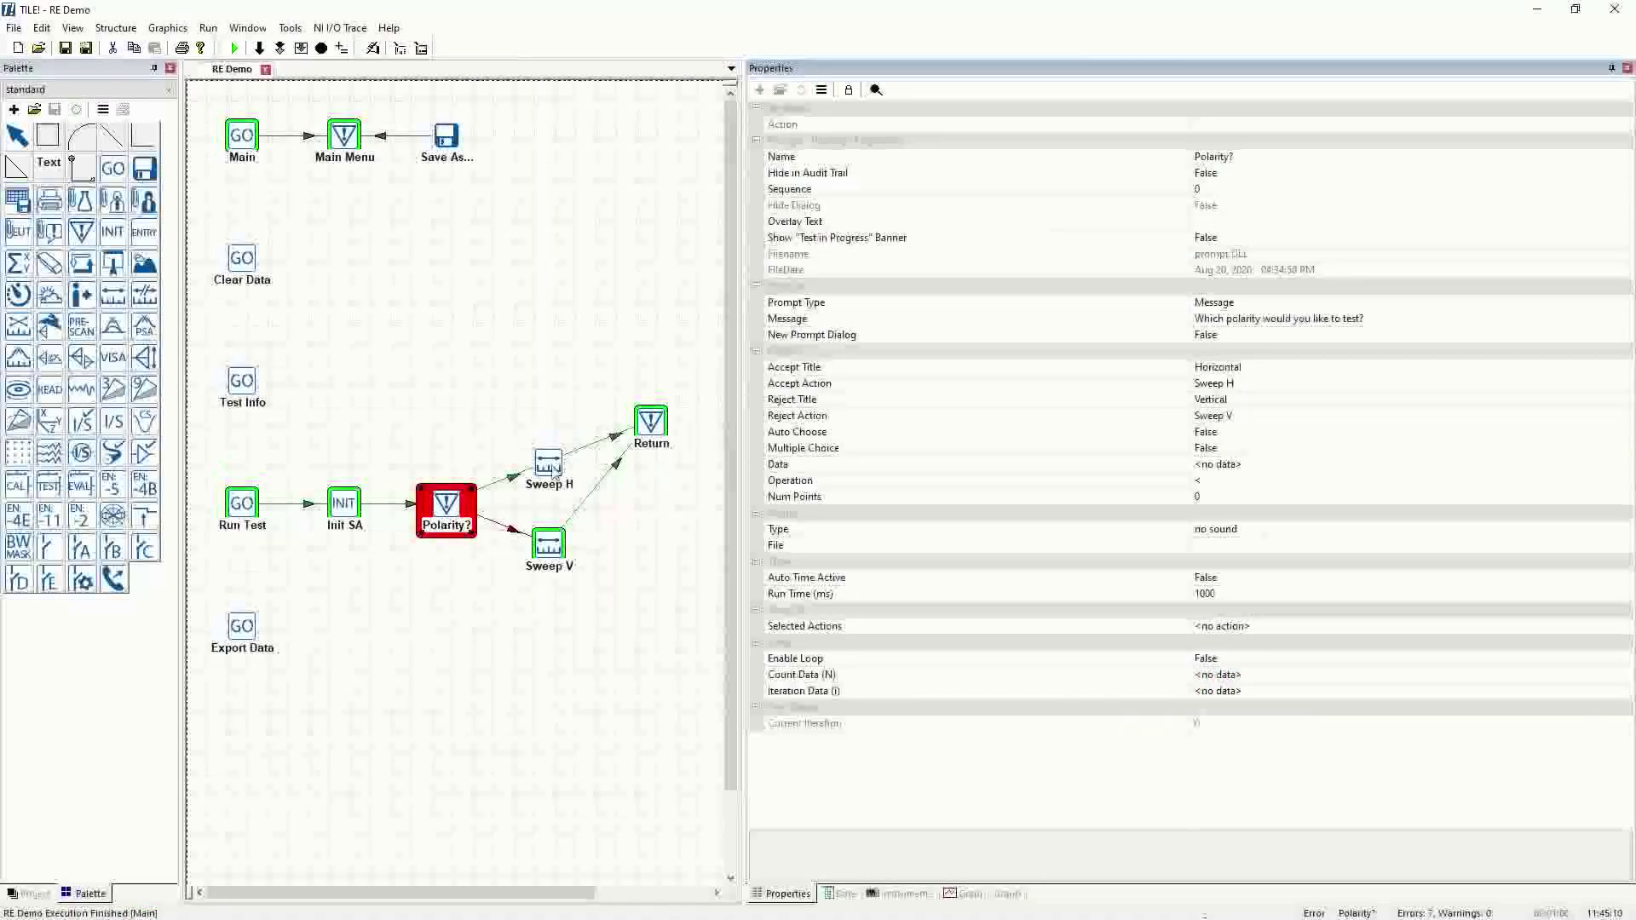
{"action": "left_click", "coordinate": [1461, 336]}
{"action": "left_click", "coordinate": [1626, 335]}
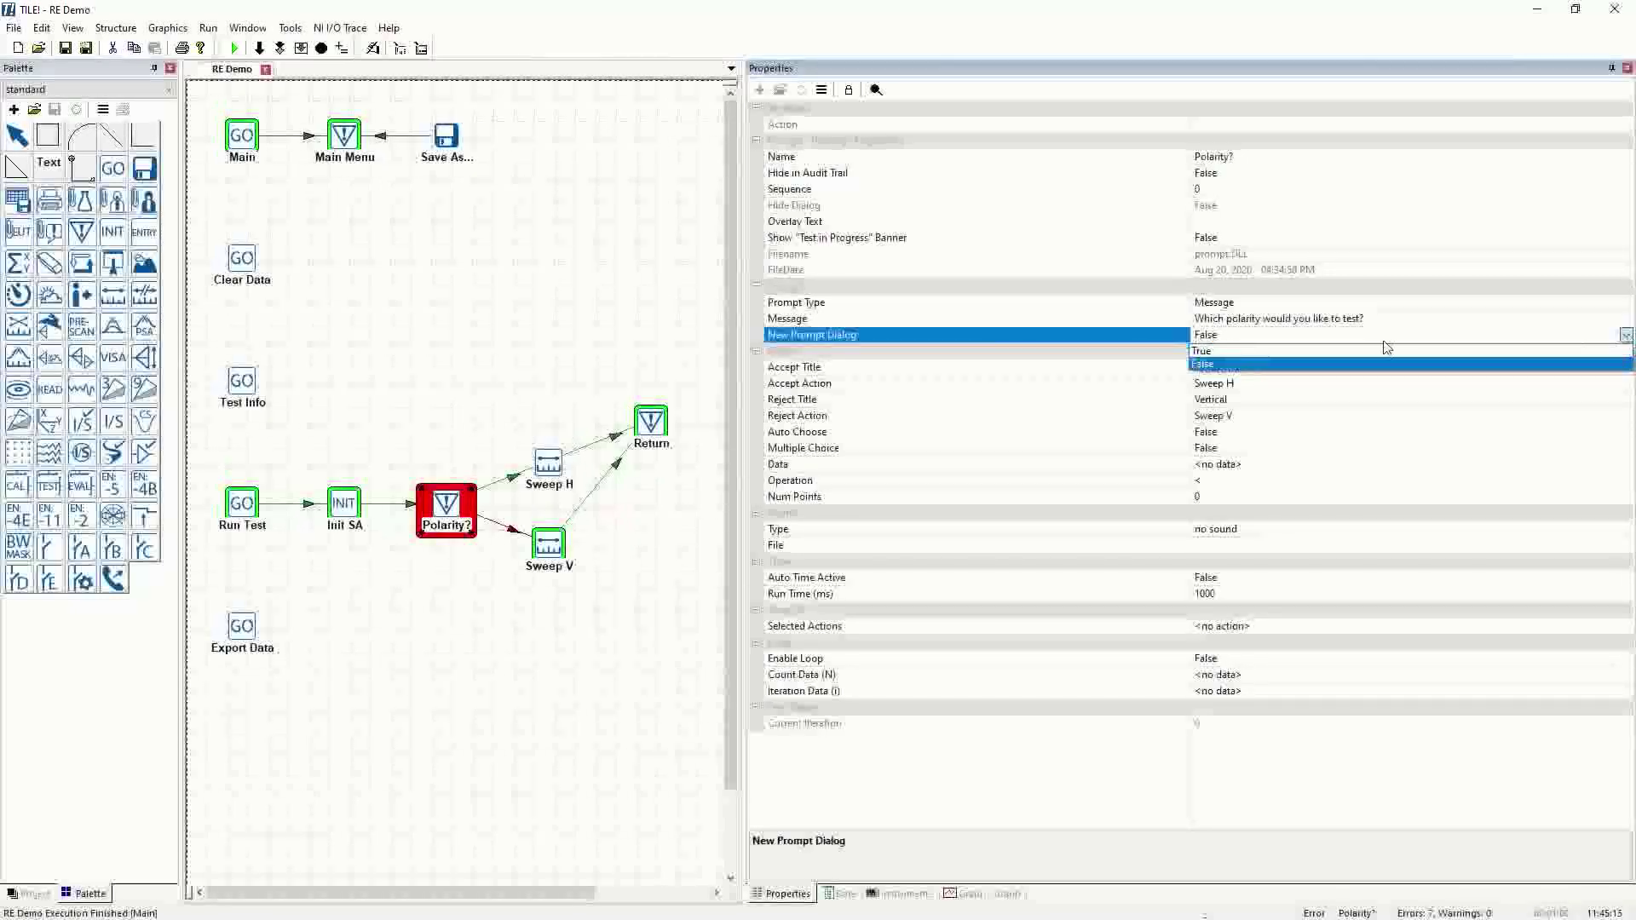
{"action": "left_click", "coordinate": [1218, 351]}
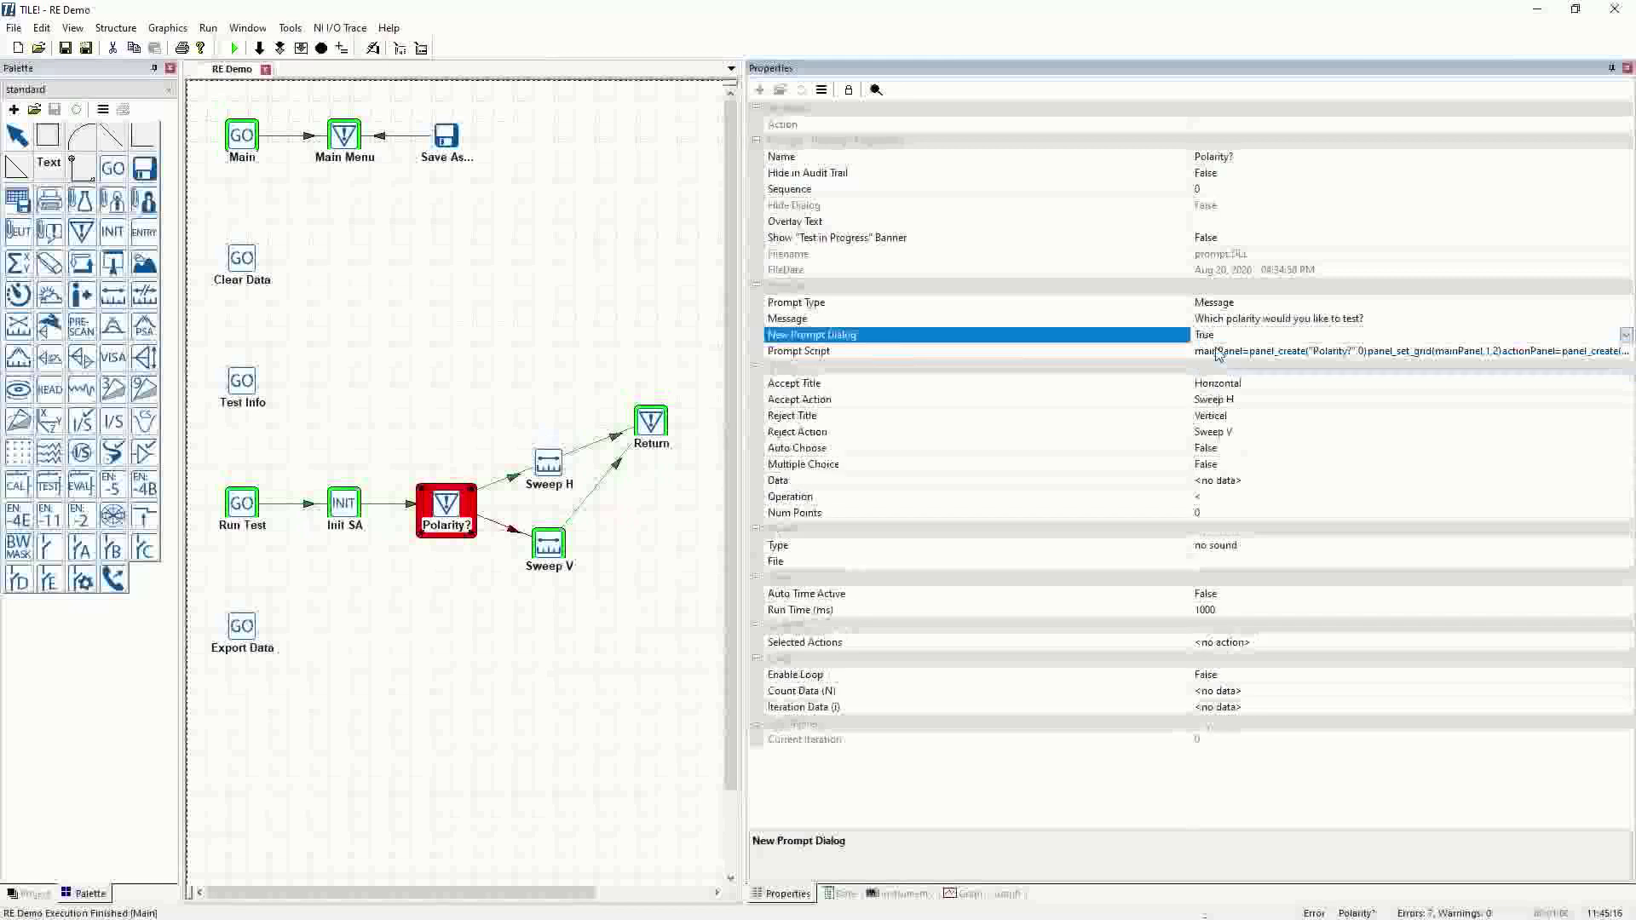
- Rerun the profile, start Run Test with horizontal polarity, and show the graph with the Main Menu dialog moved clear of it
{"action": "left_click", "coordinate": [466, 402]}
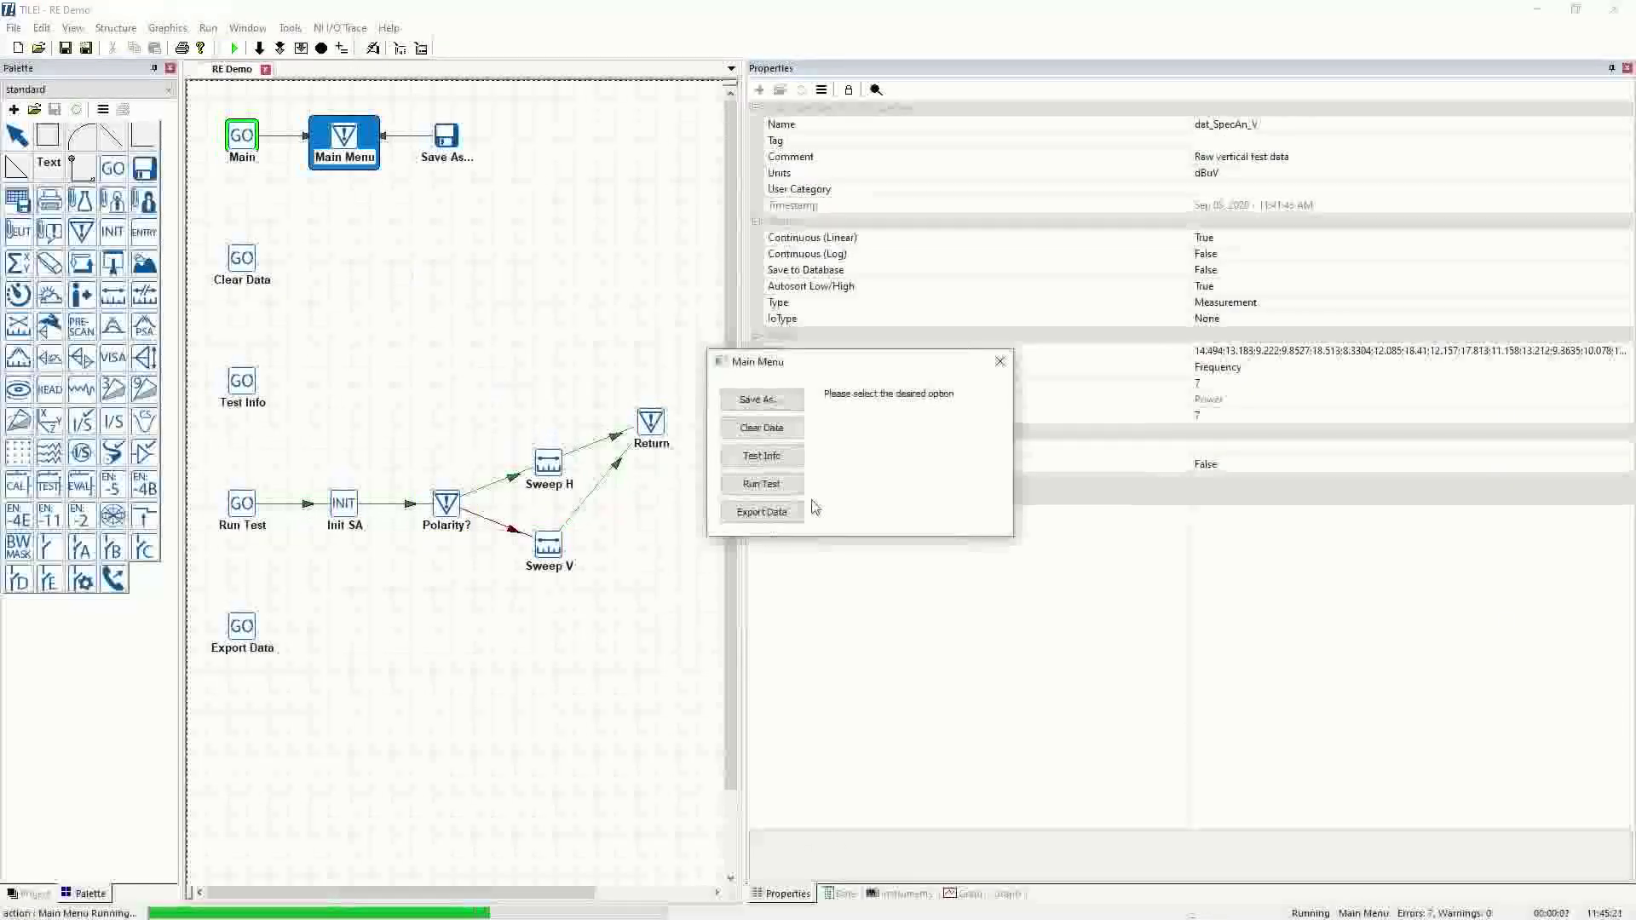
{"action": "left_click", "coordinate": [761, 484]}
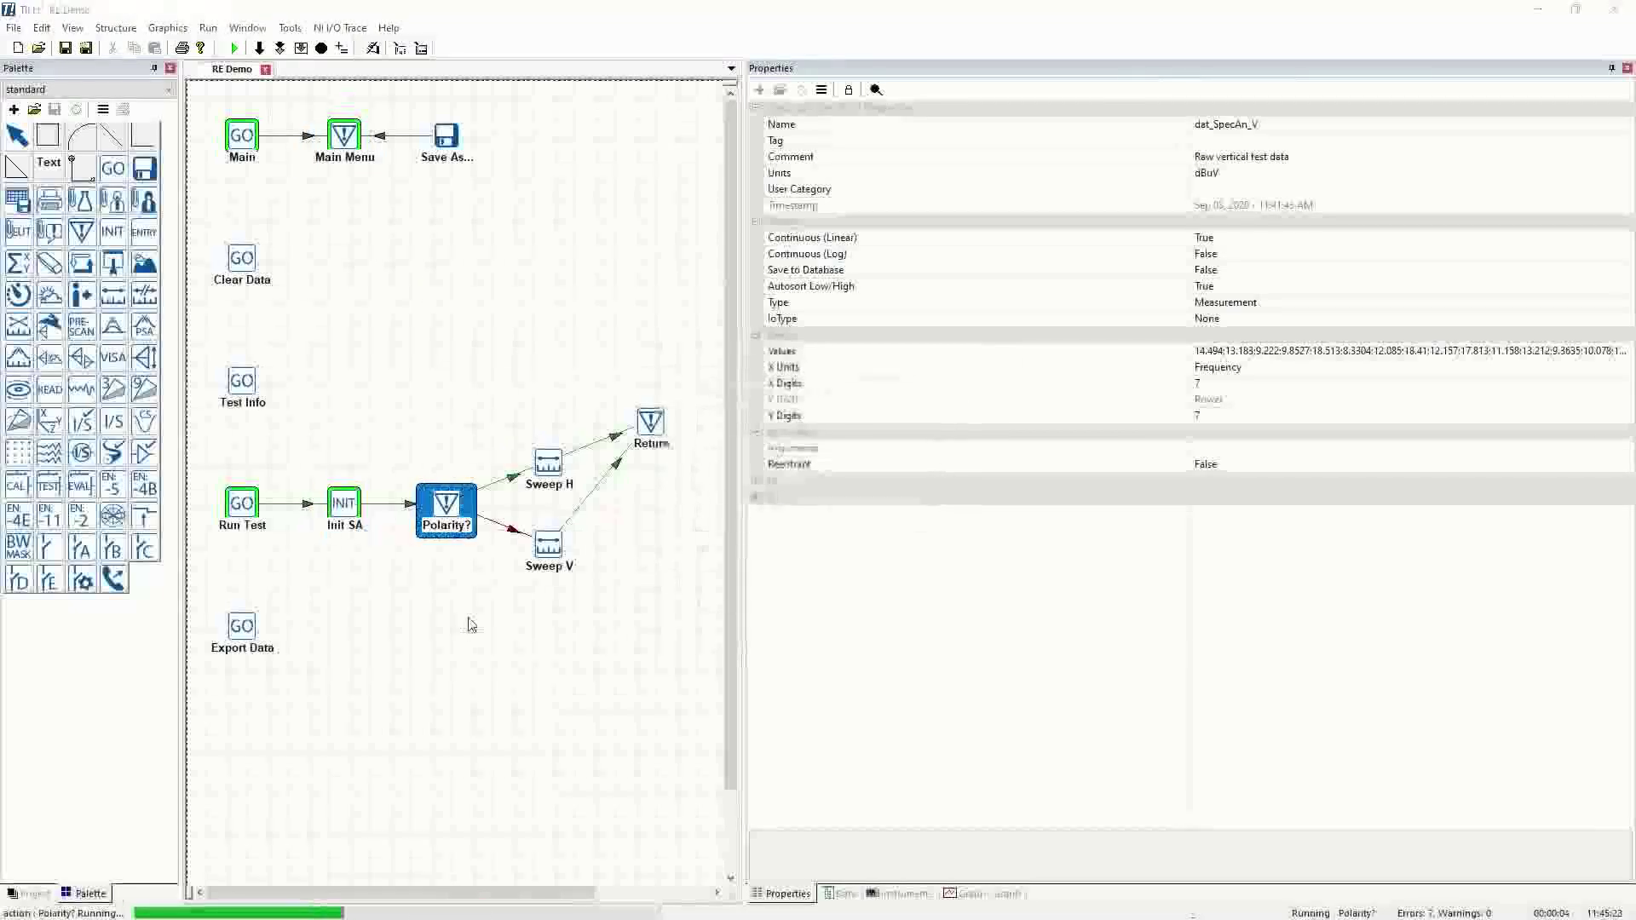
{"action": "left_click_drag", "start_coordinate": [873, 365], "coordinate": [444, 270]}
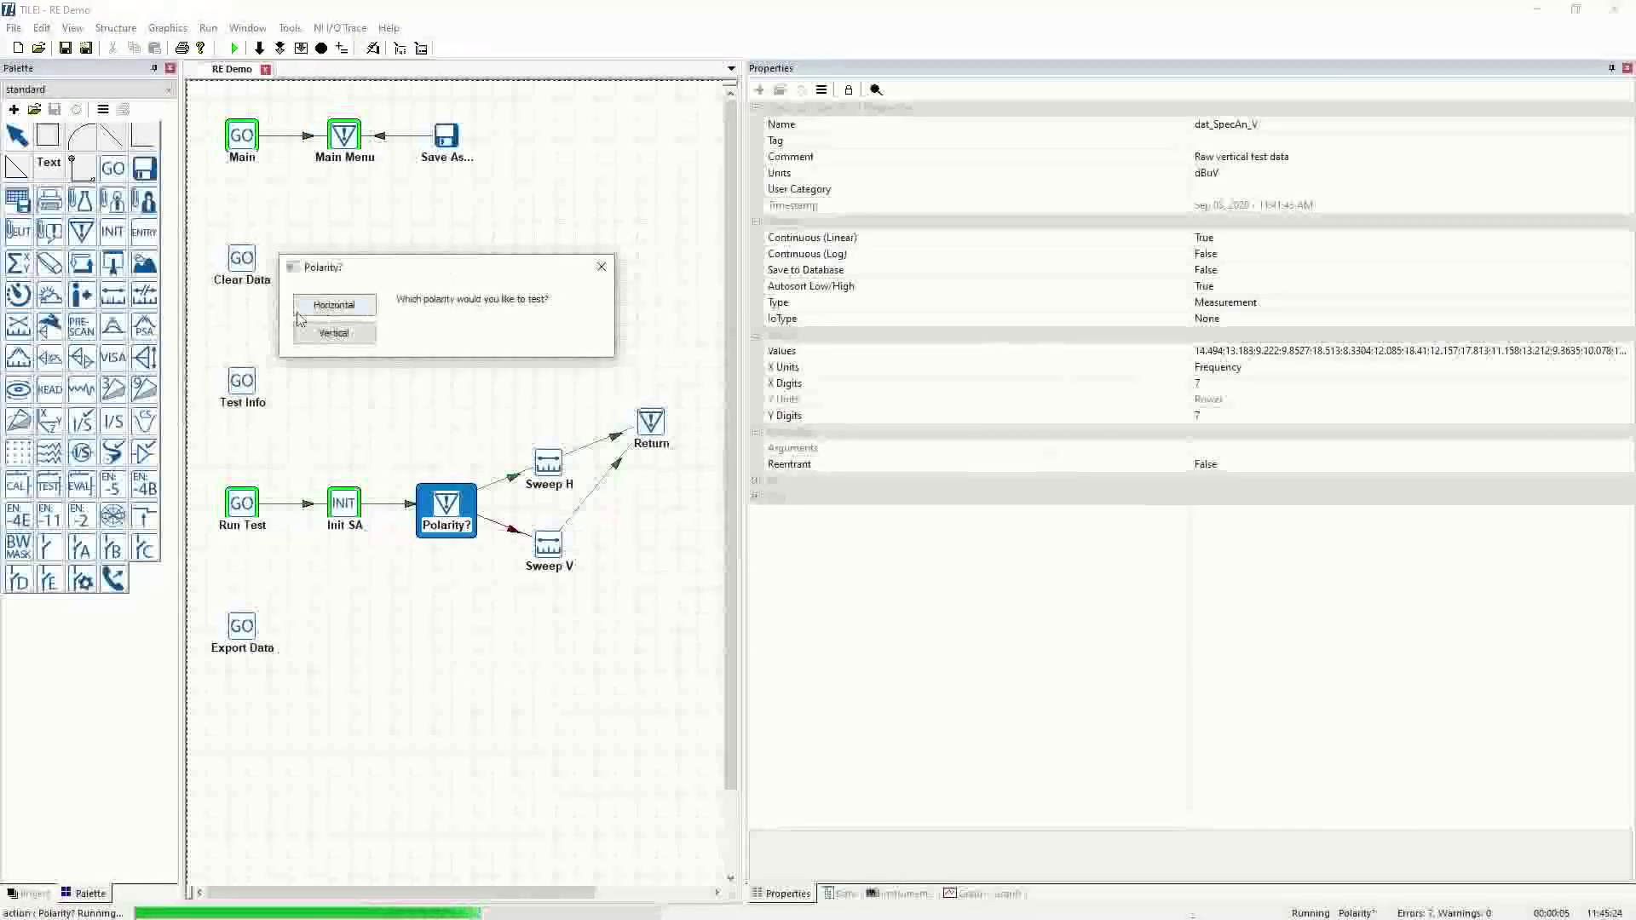
{"action": "left_click", "coordinate": [333, 307]}
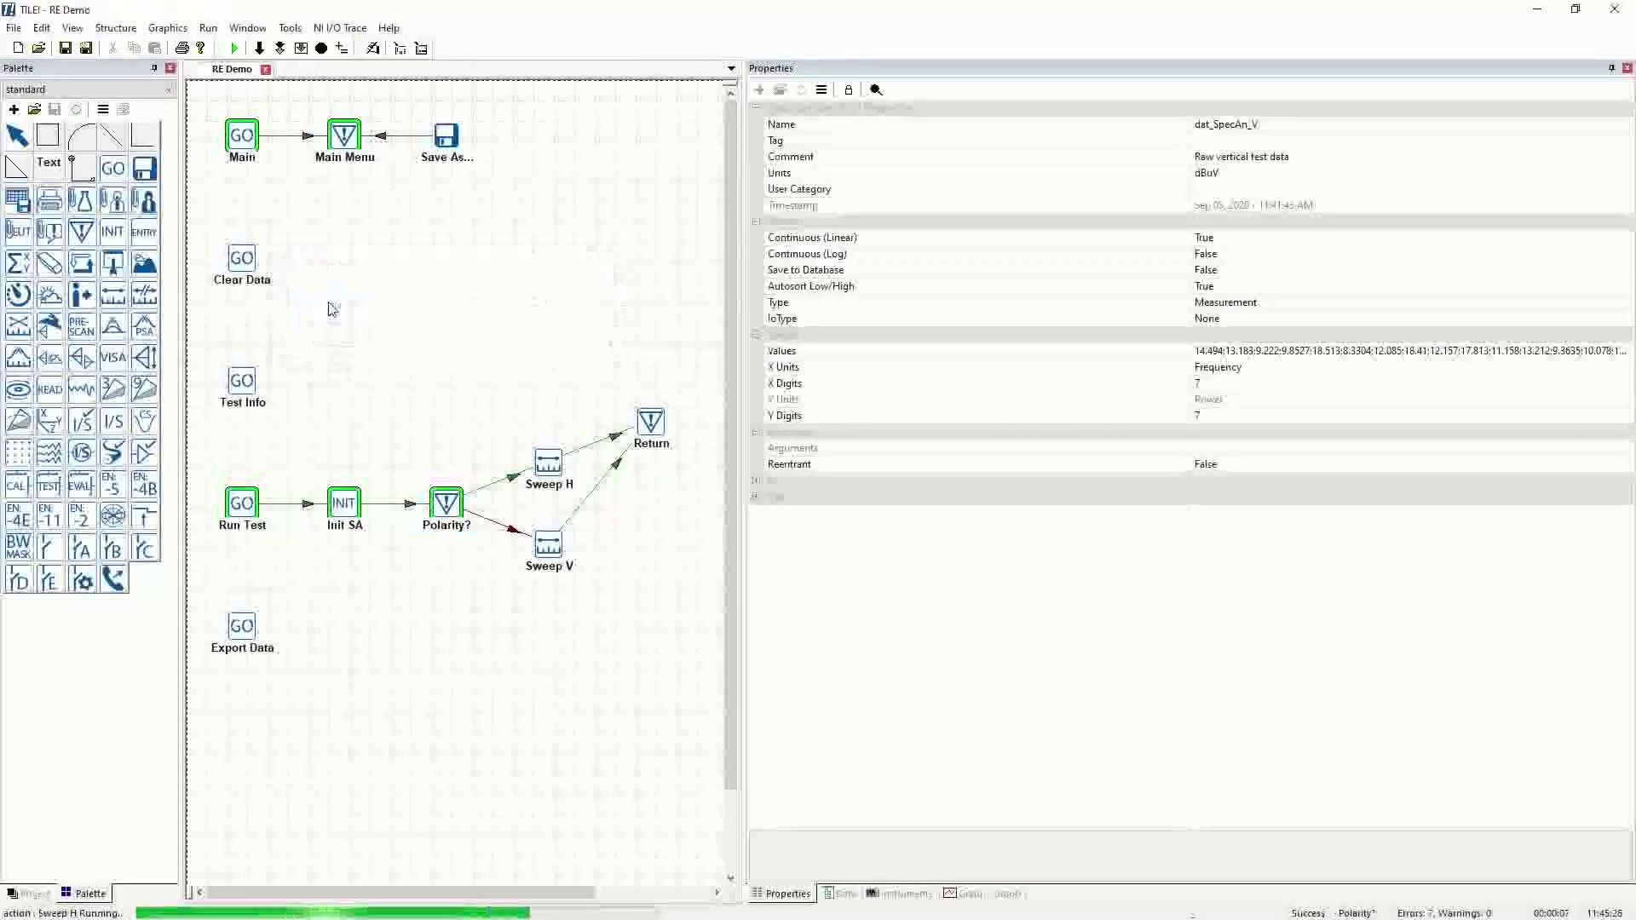
{"action": "left_click", "coordinate": [986, 894]}
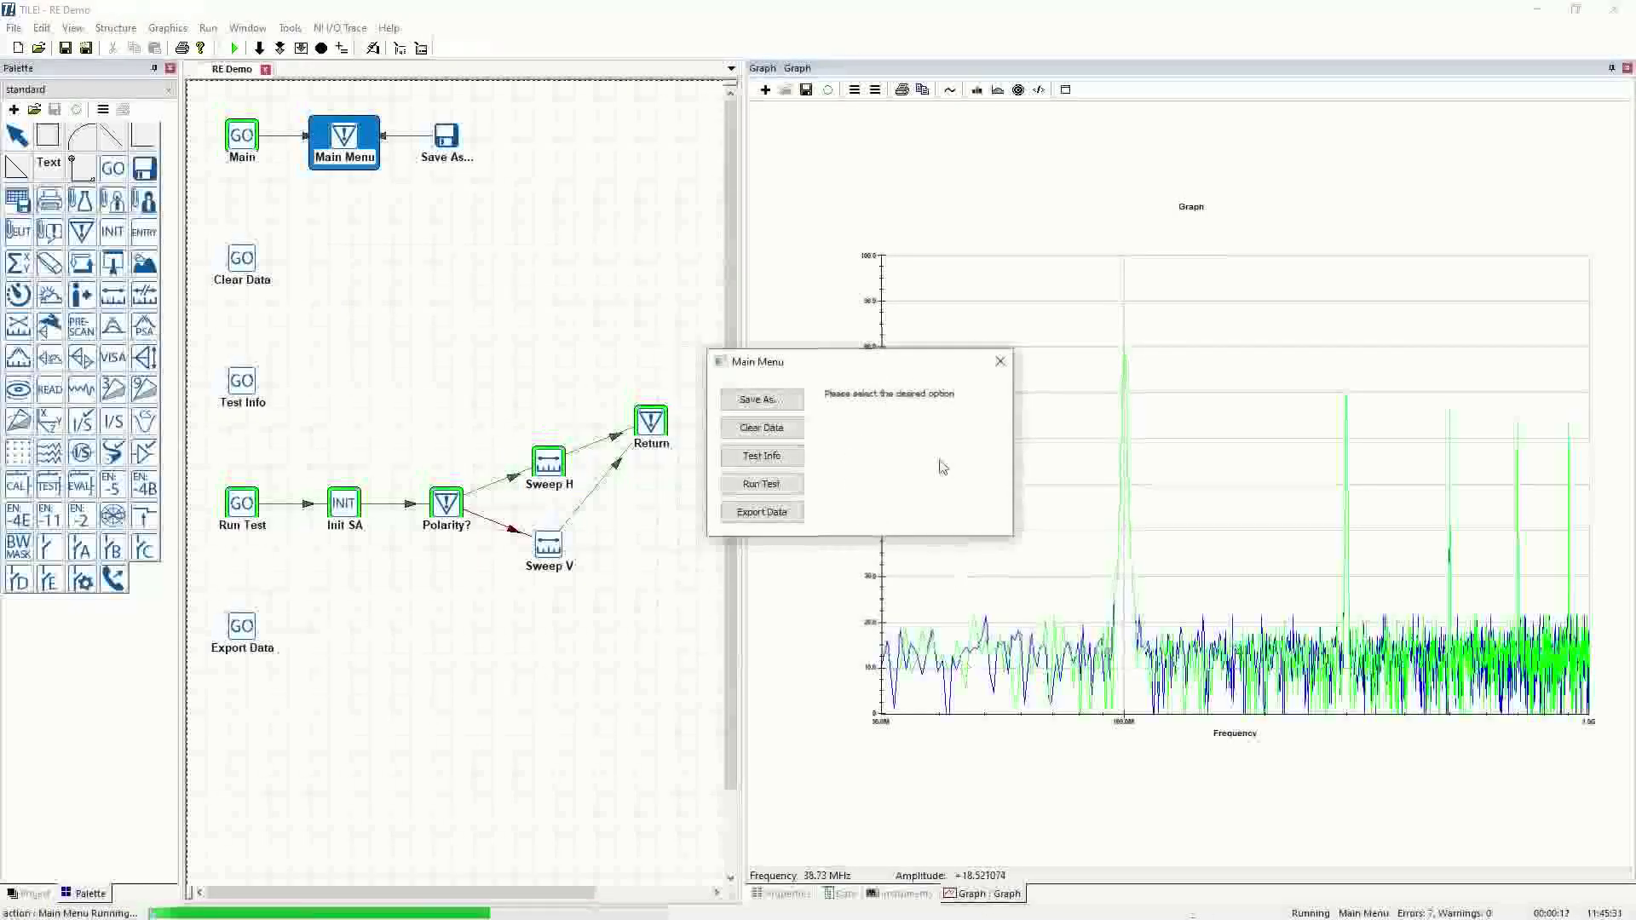
{"action": "left_click_drag", "start_coordinate": [843, 361], "coordinate": [470, 212]}
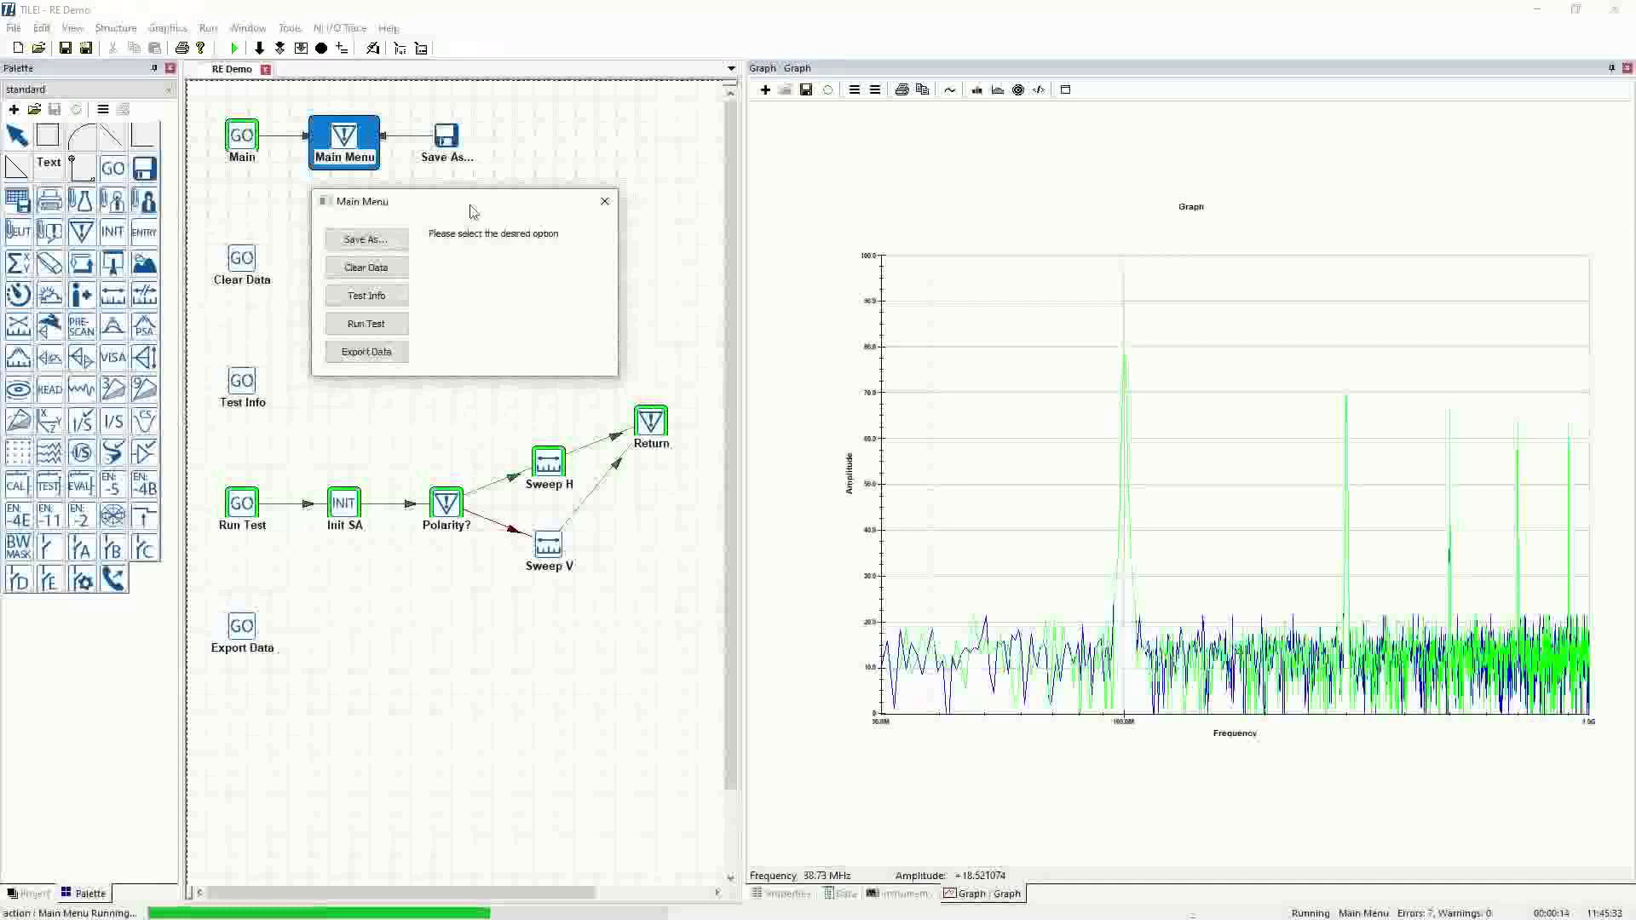